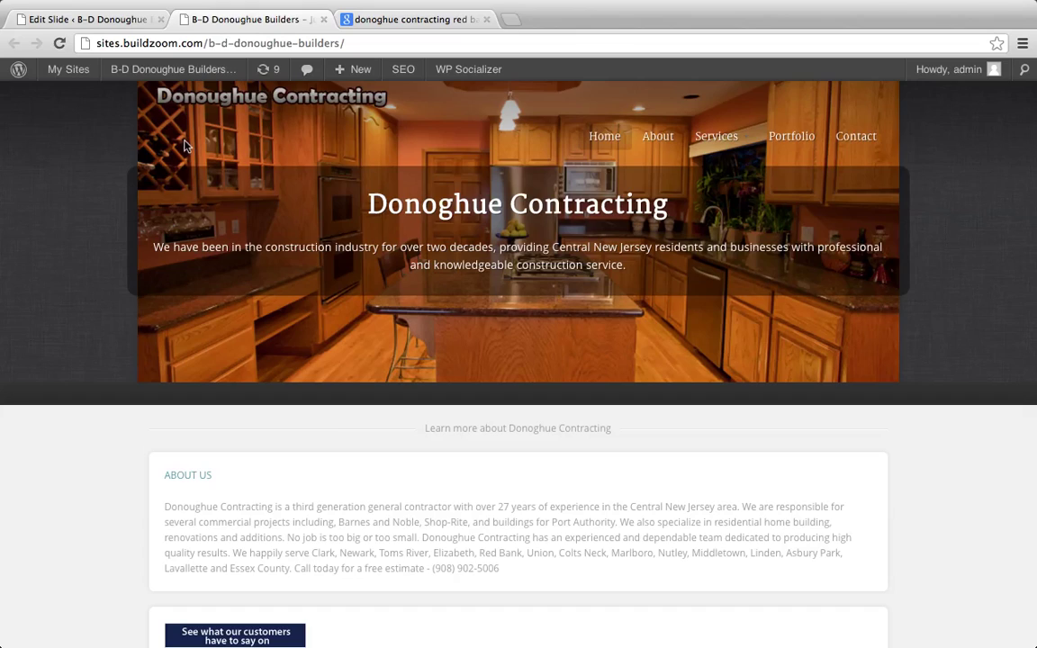
- Leave the current slide editor unsaved and remove the kitchen featured image from the Donoghue Contracting slide
click(83, 20)
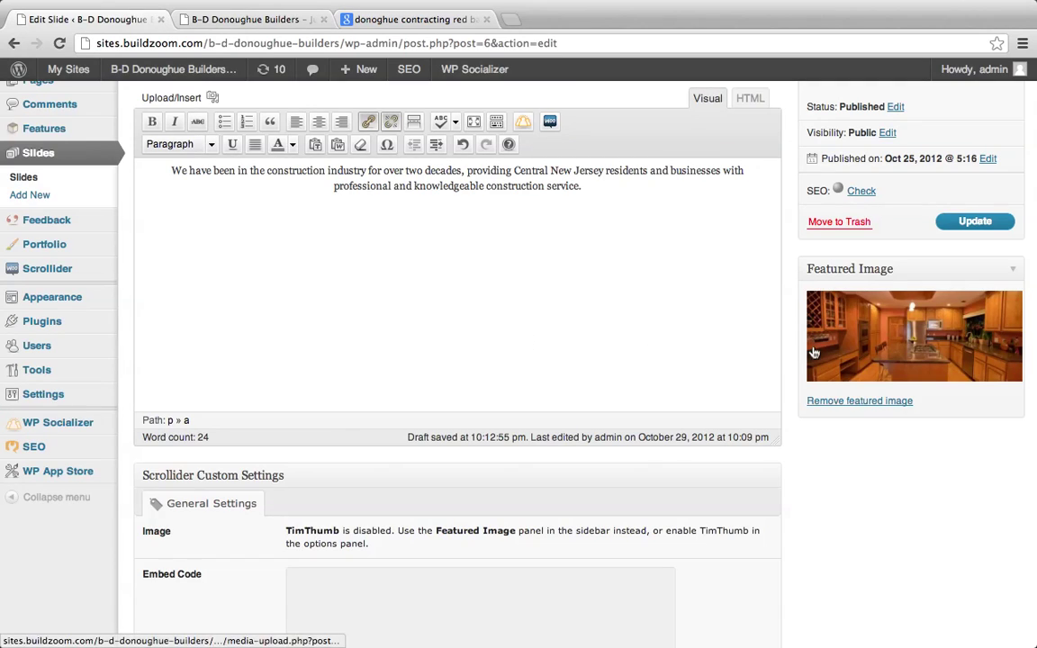
scroll(766, 361, up, 3)
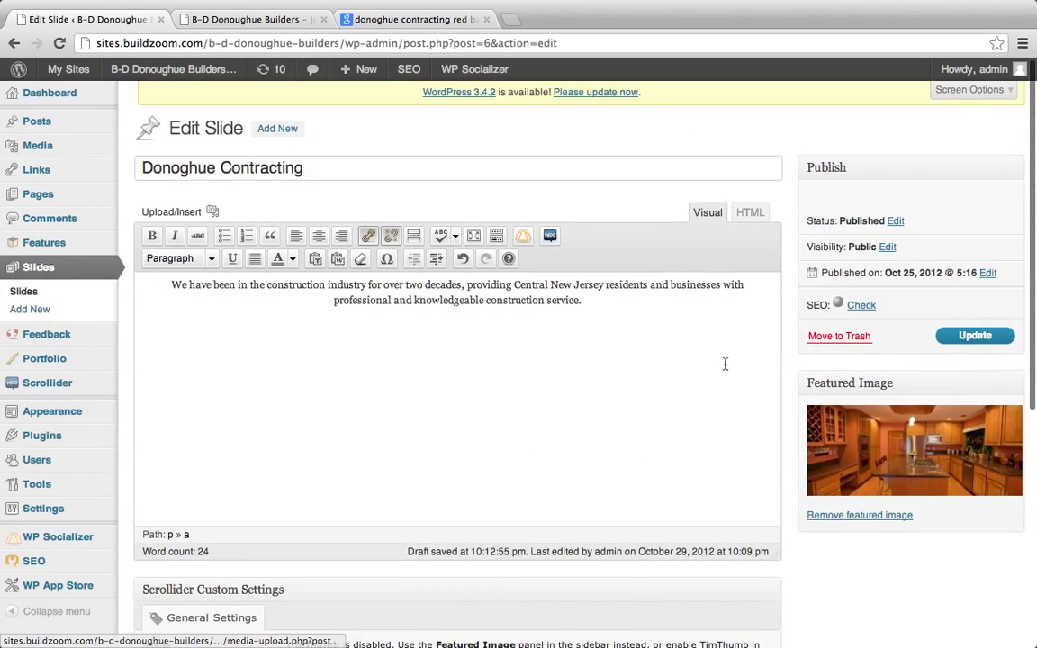
click(57, 289)
click(609, 243)
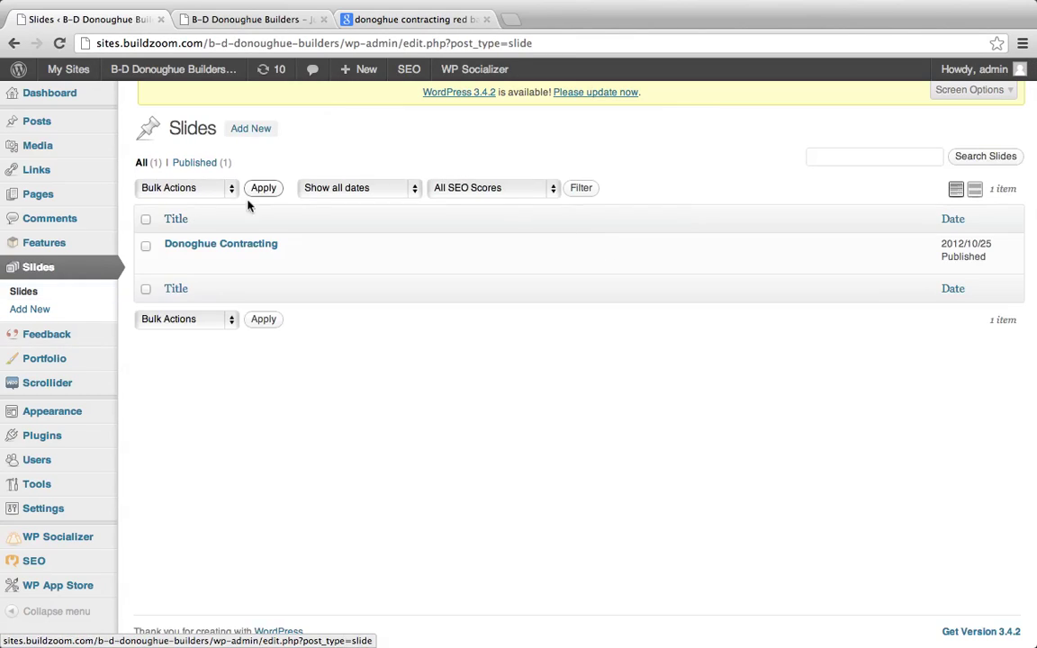
click(176, 266)
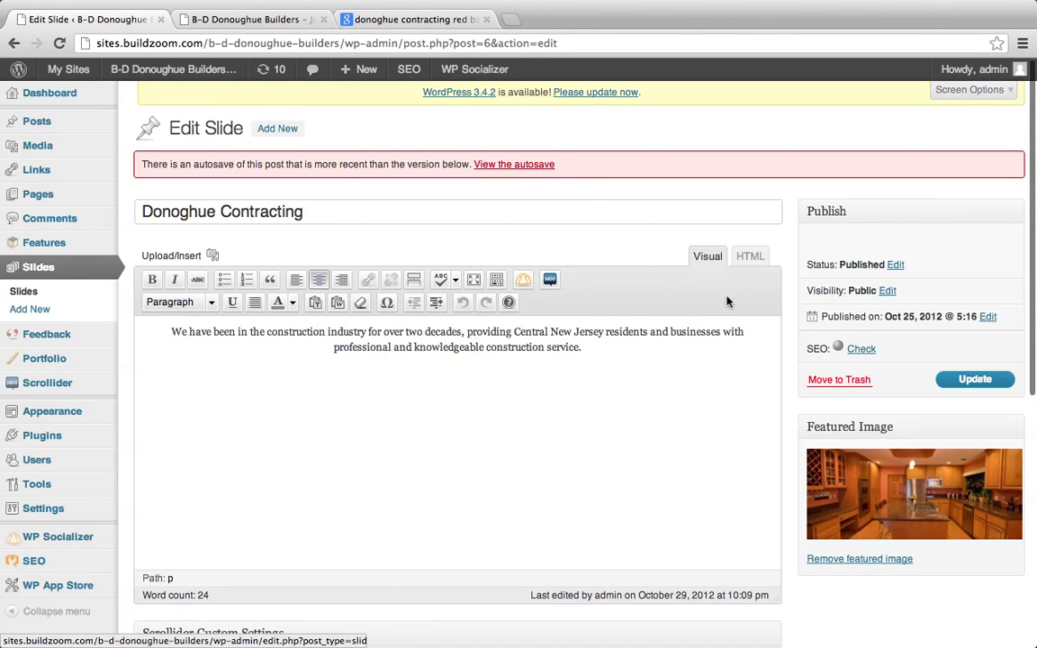
click(863, 558)
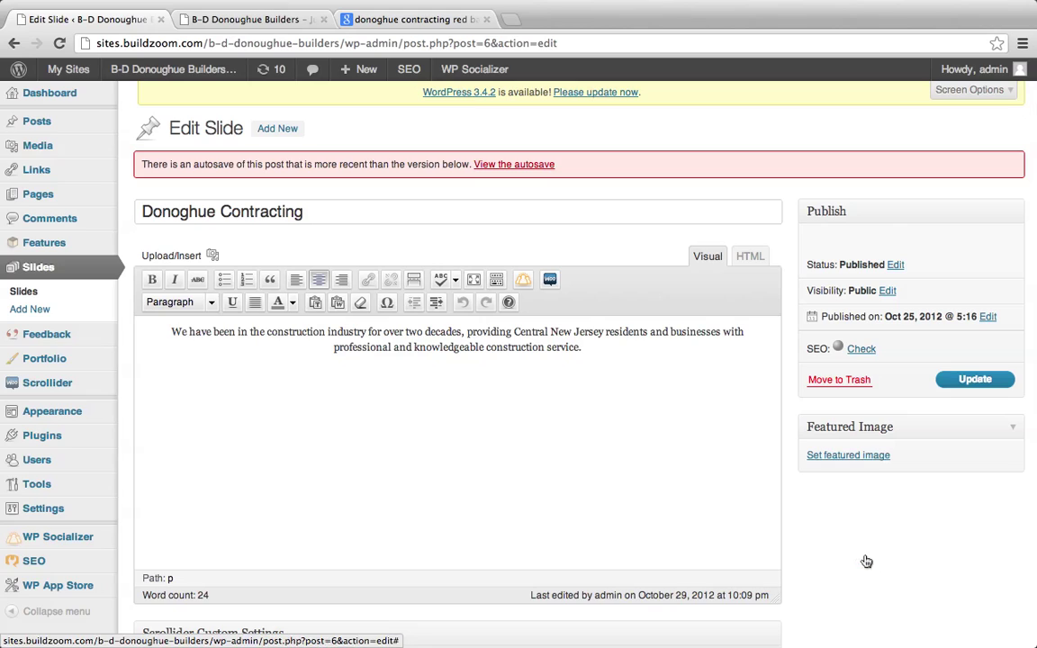
- Upload kitchen-sample (1).jpg, use it as the slide's featured image, and update the slide
click(846, 456)
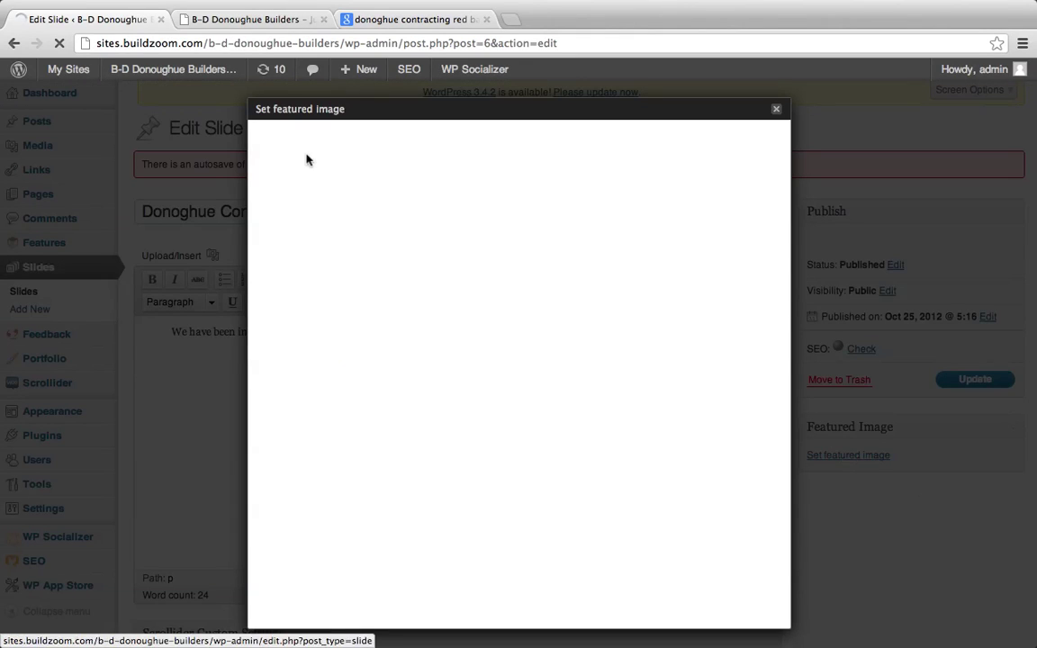
click(536, 298)
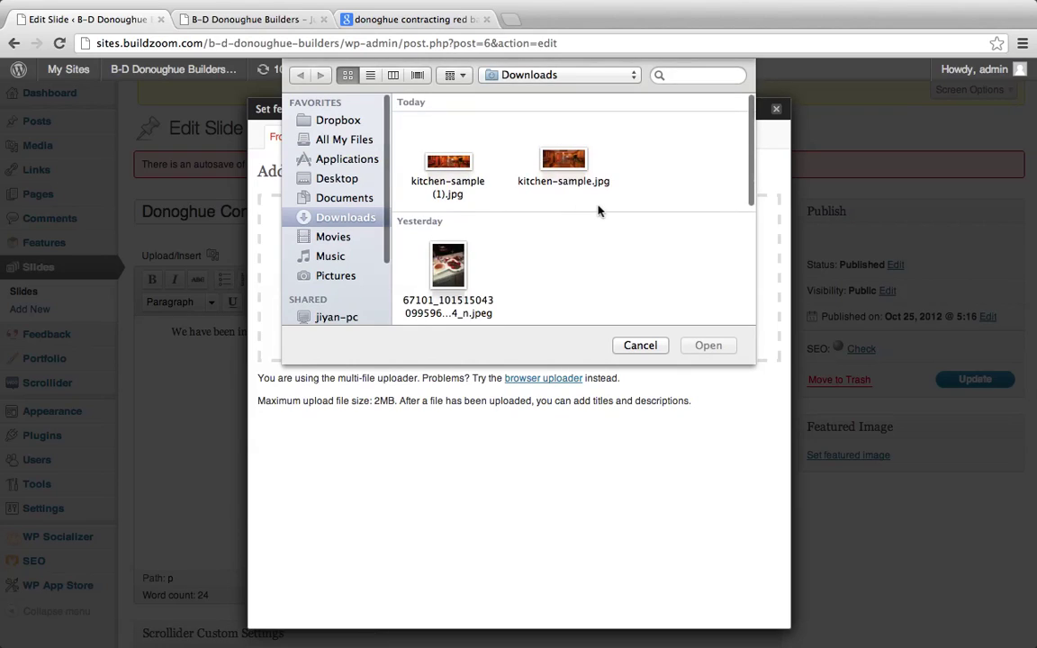
double_click(450, 166)
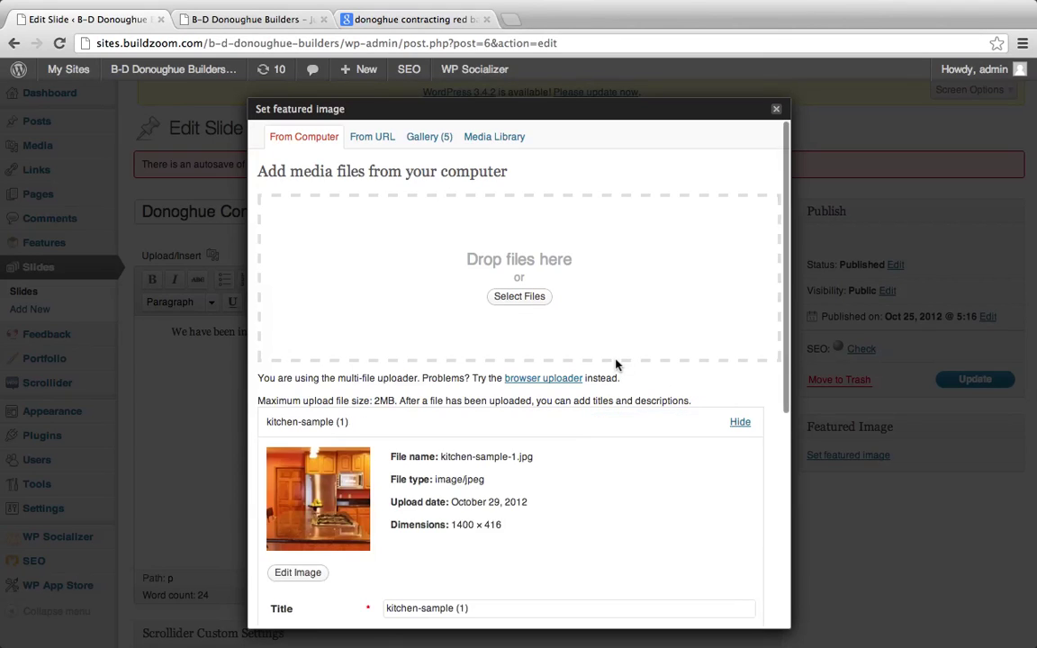
scroll(617, 364, down, 5)
scroll(616, 364, down, 3)
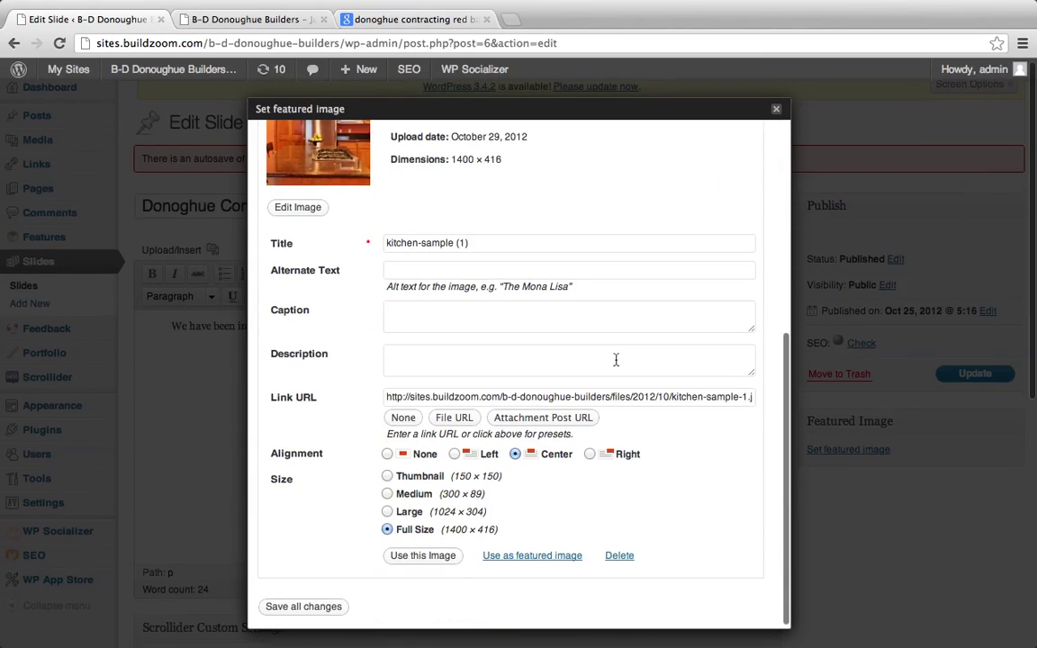
click(551, 558)
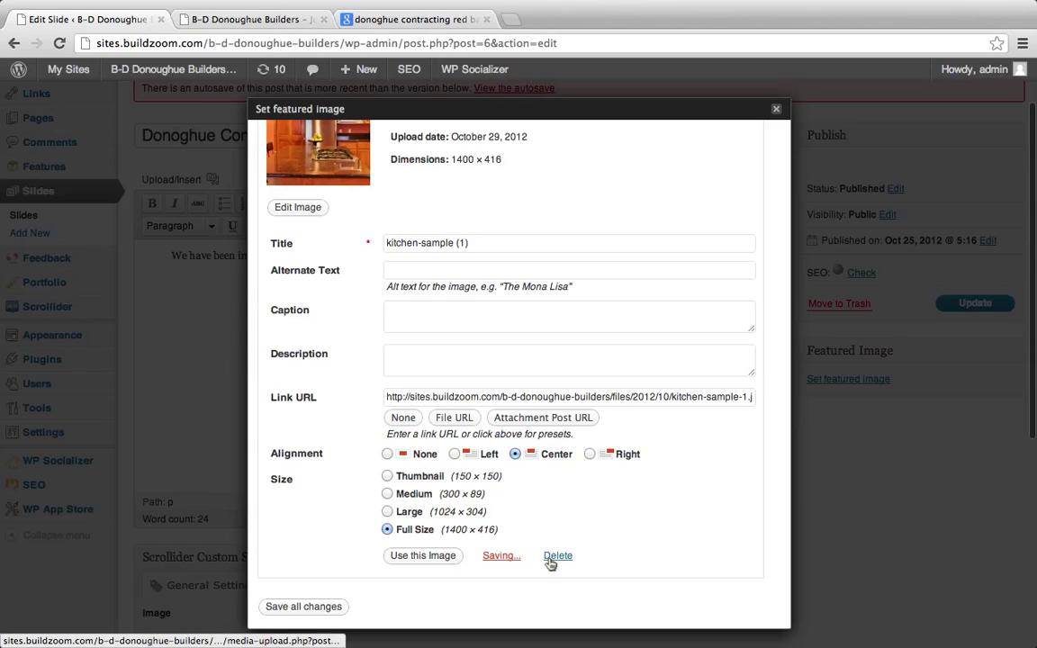
click(777, 111)
click(981, 301)
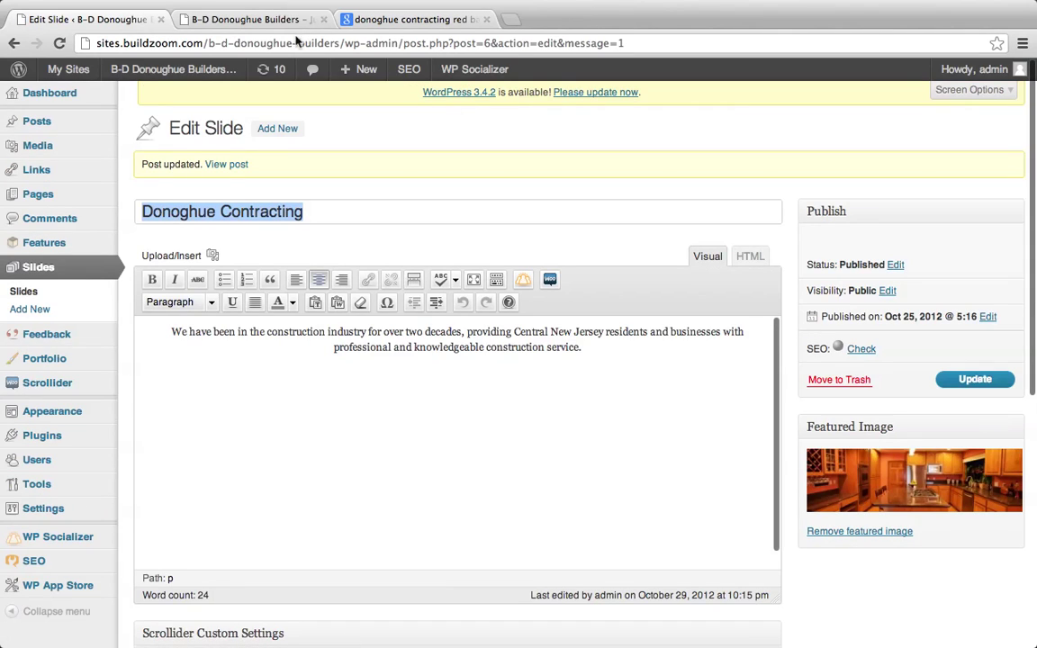
- Reload the live homepage to see the wider kitchen slide, and select its address
click(280, 25)
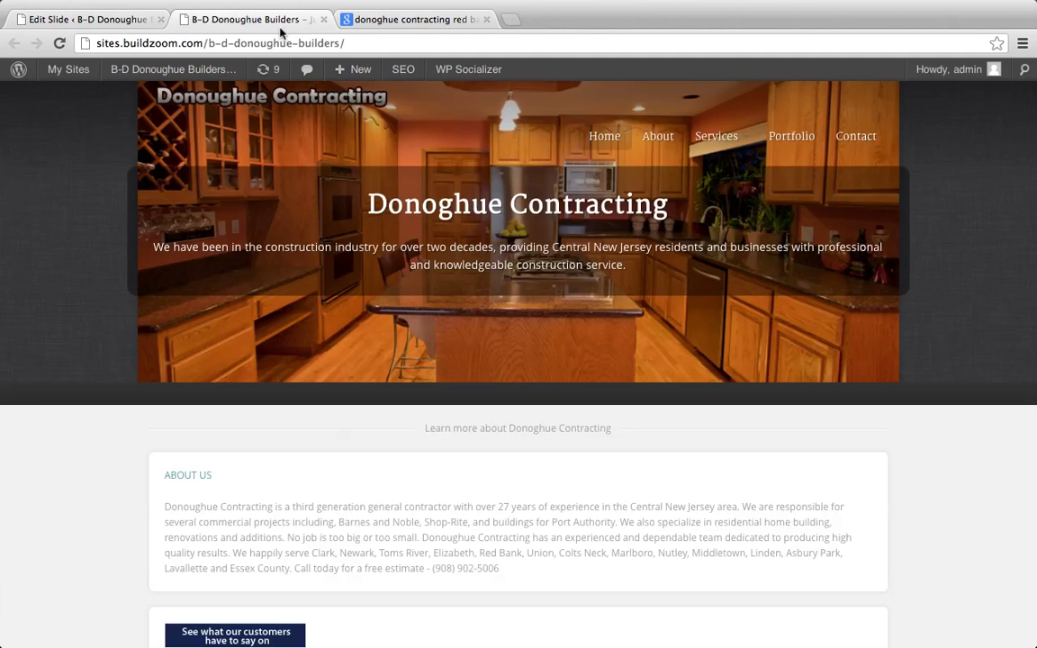
click(59, 43)
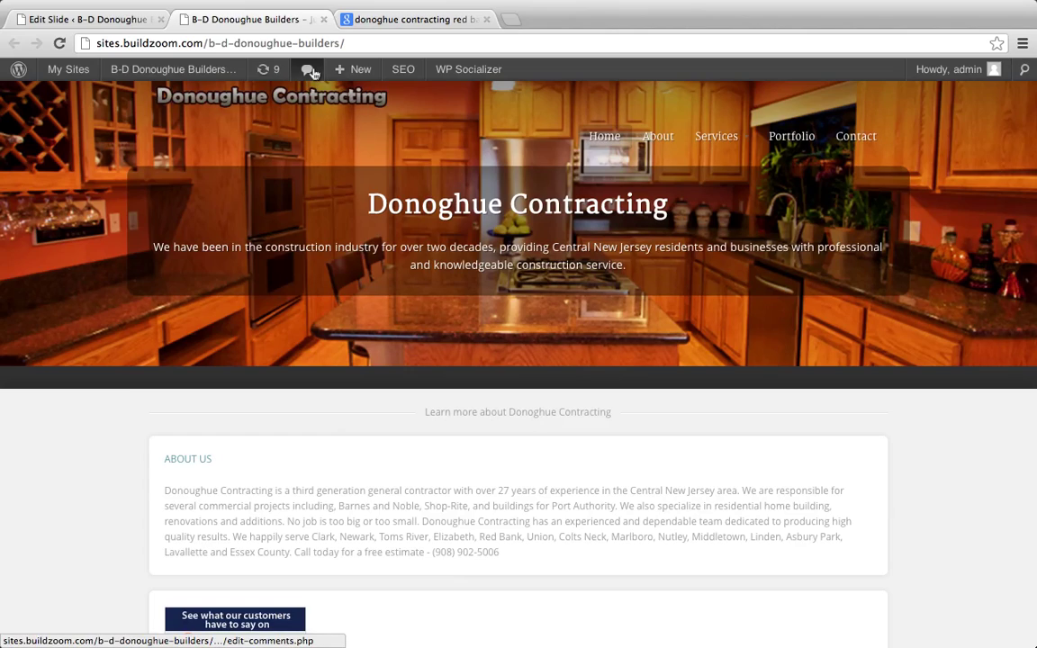
click(295, 47)
key(super+c)
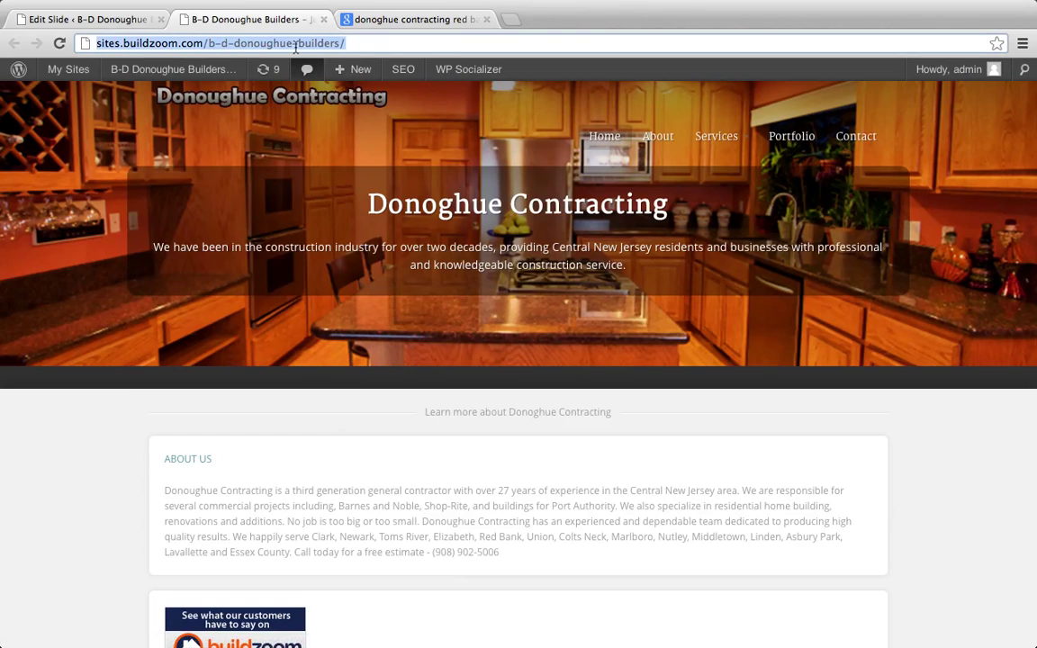
click(1023, 44)
- View the homepage logged out in a full-screen incognito window, then close it and return to Chrome
click(962, 95)
key(ctrl+super+f)
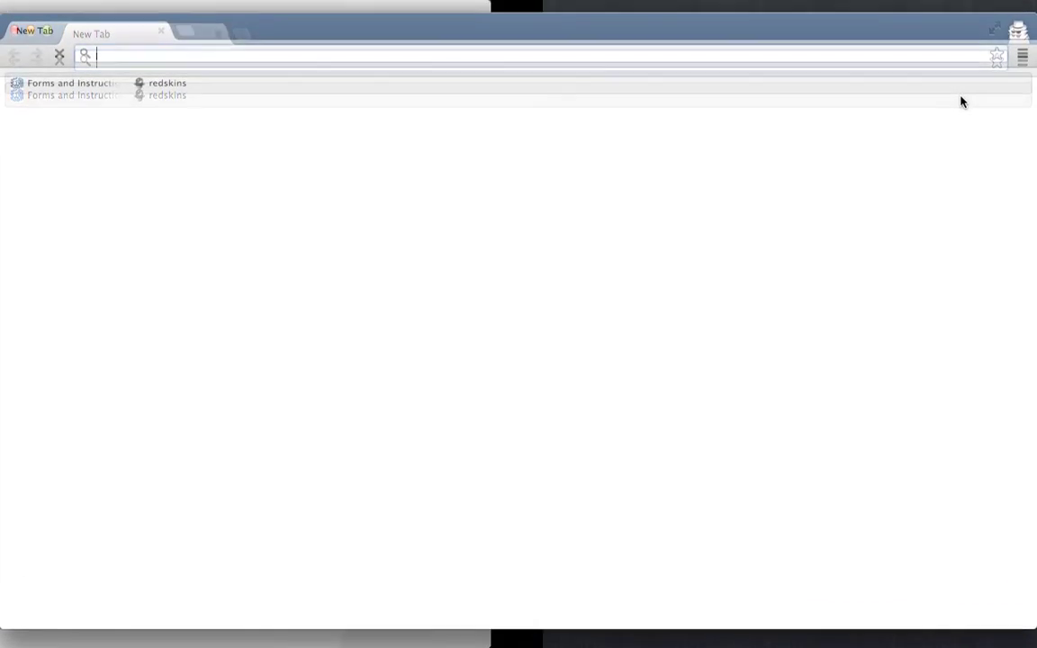
key(super+v)
key(Return)
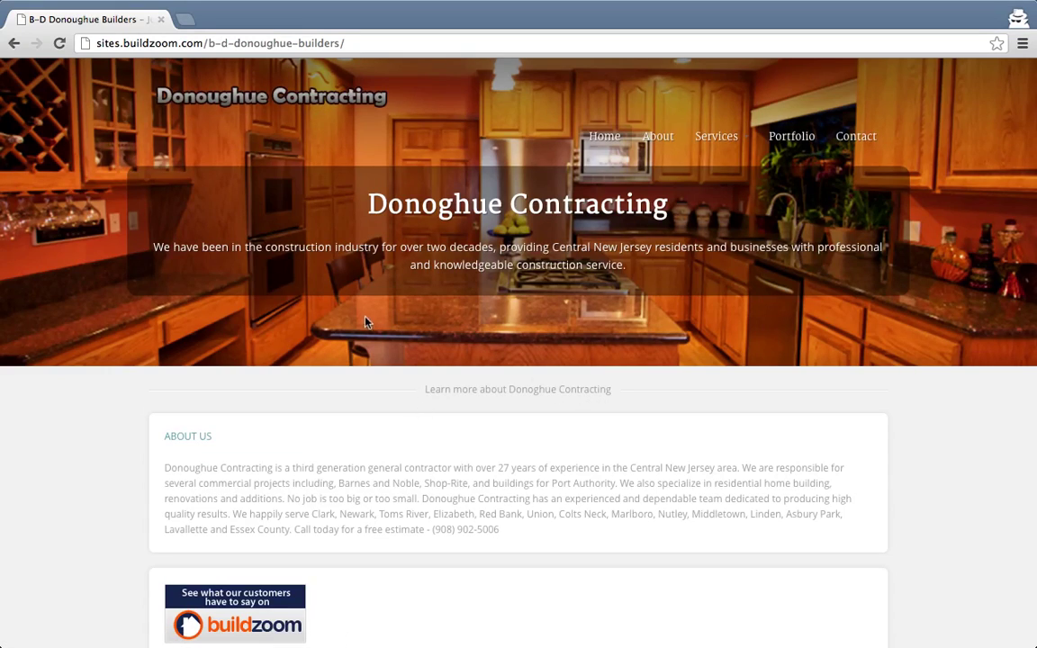
click(161, 25)
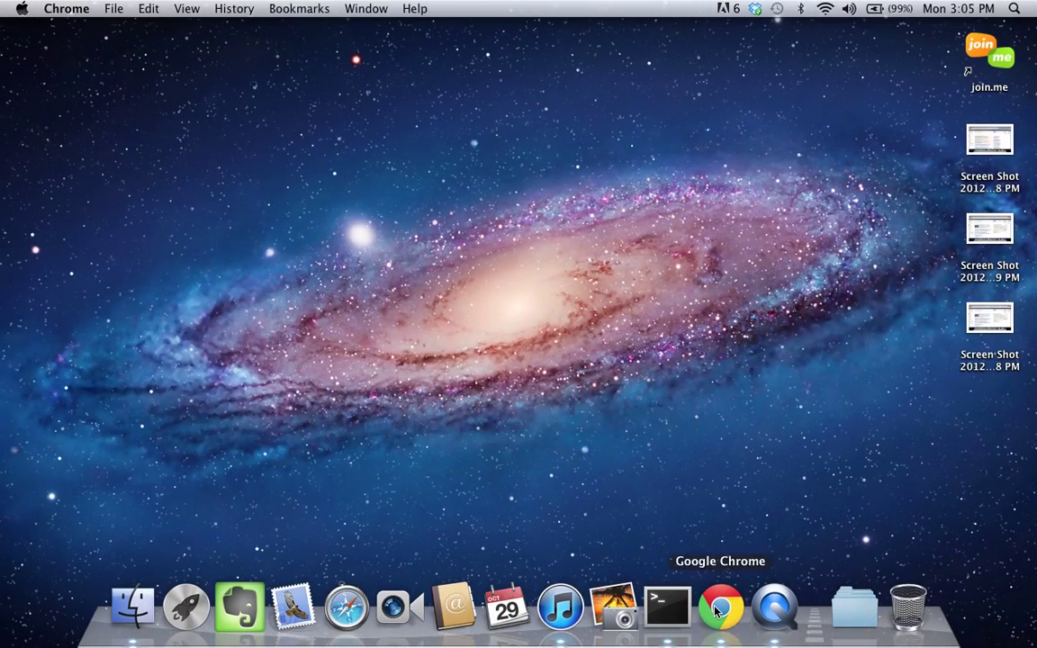
click(720, 609)
scroll(334, 363, down, 4)
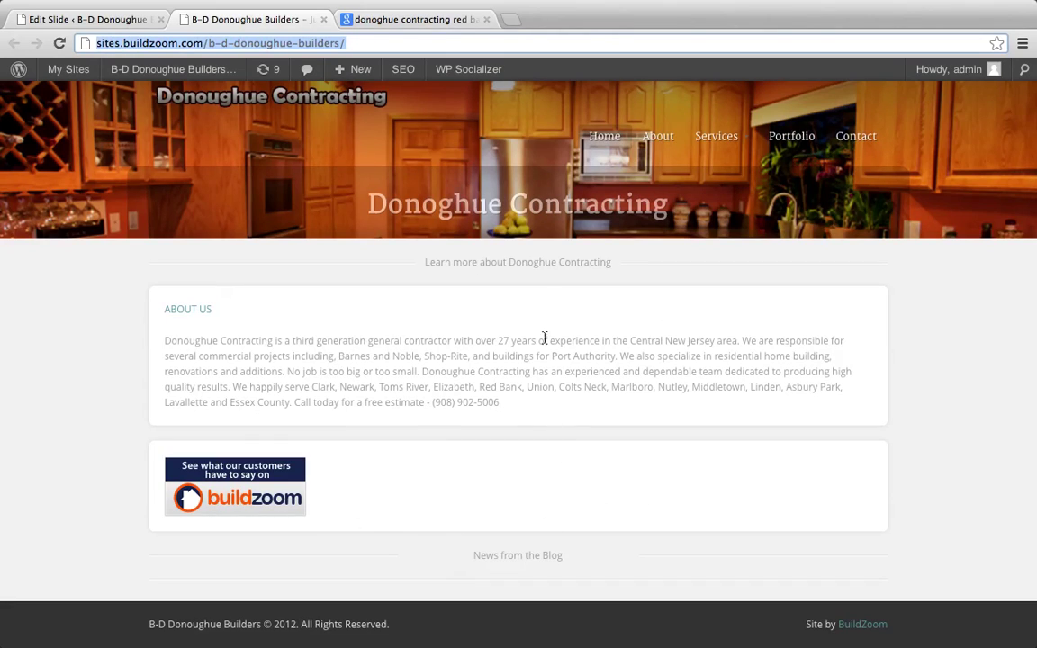
- Go to Appearance > Widgets and expand the Homepage Left and Homepage Center areas
click(102, 19)
scroll(313, 429, down, 2)
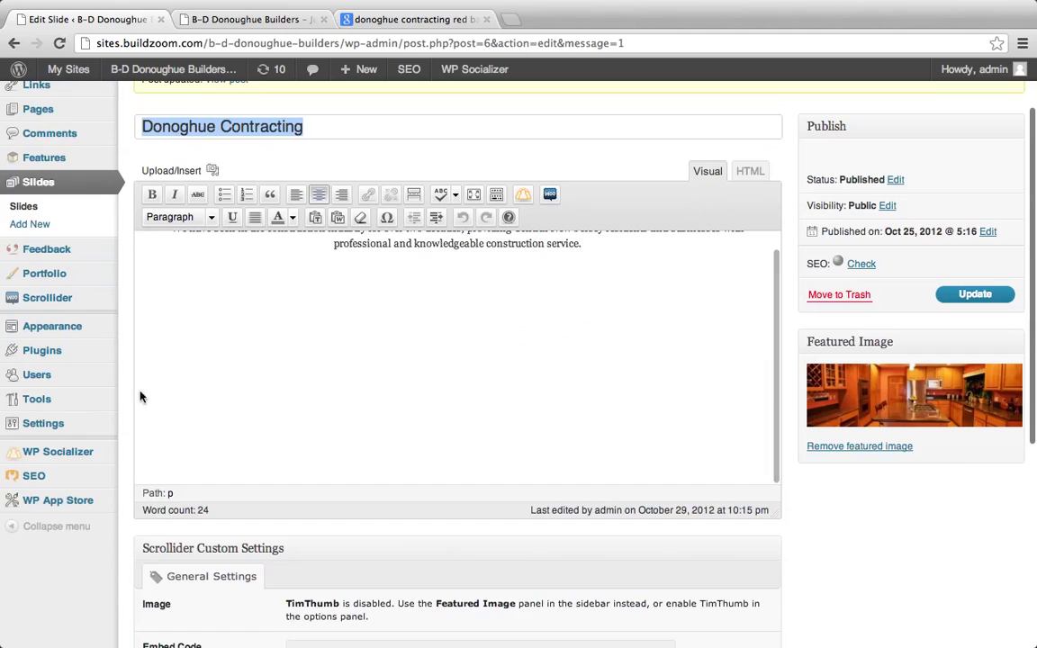
mouse_move(27, 330)
click(171, 344)
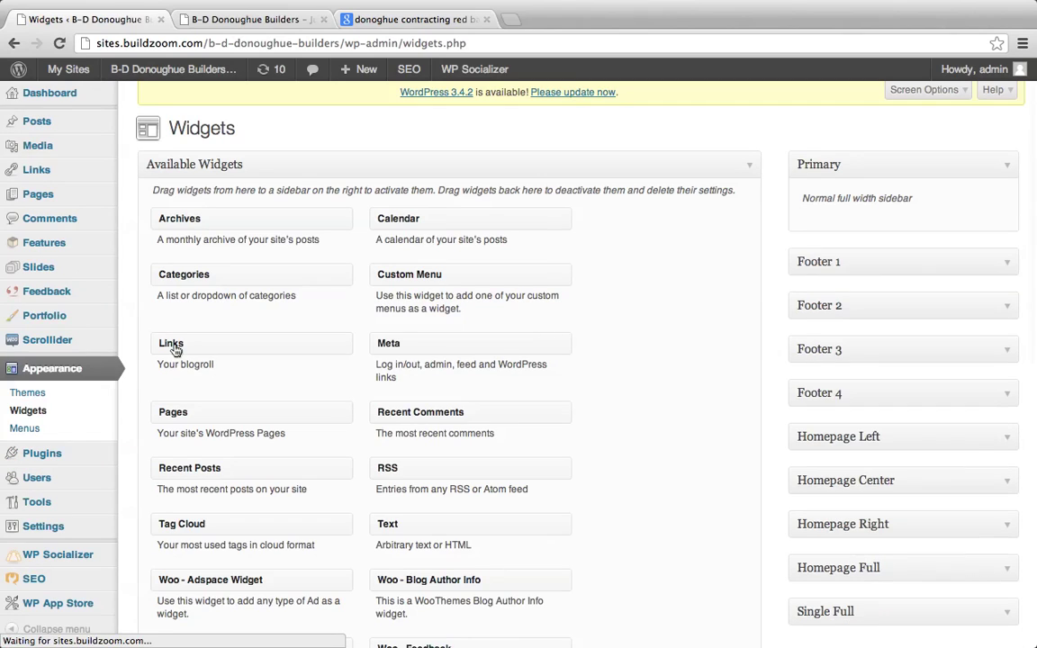
scroll(647, 347, down, 3)
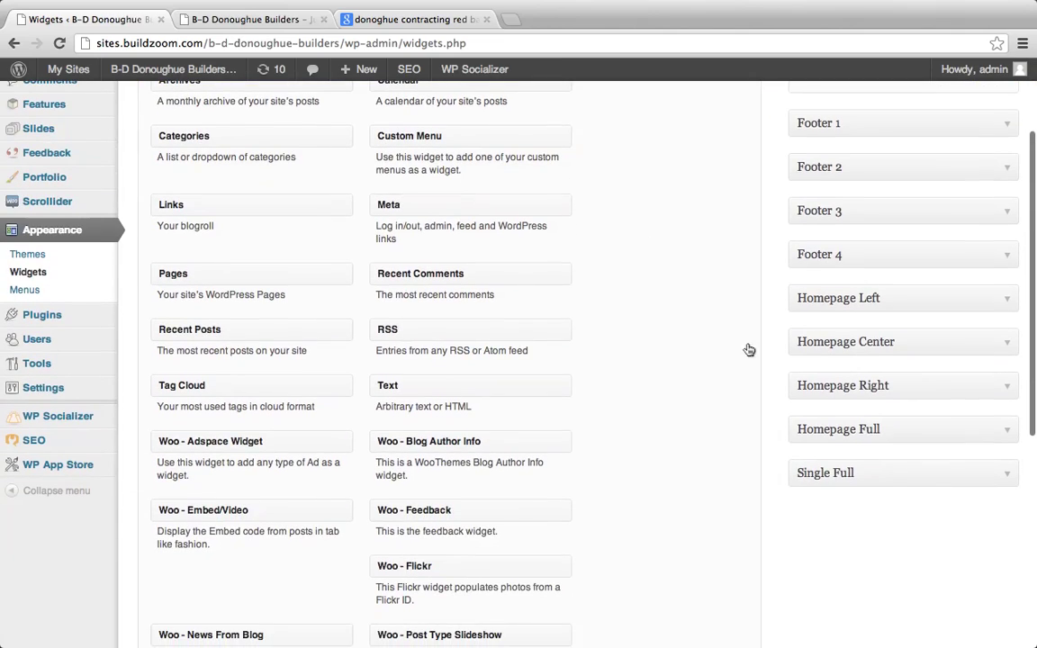
click(1007, 303)
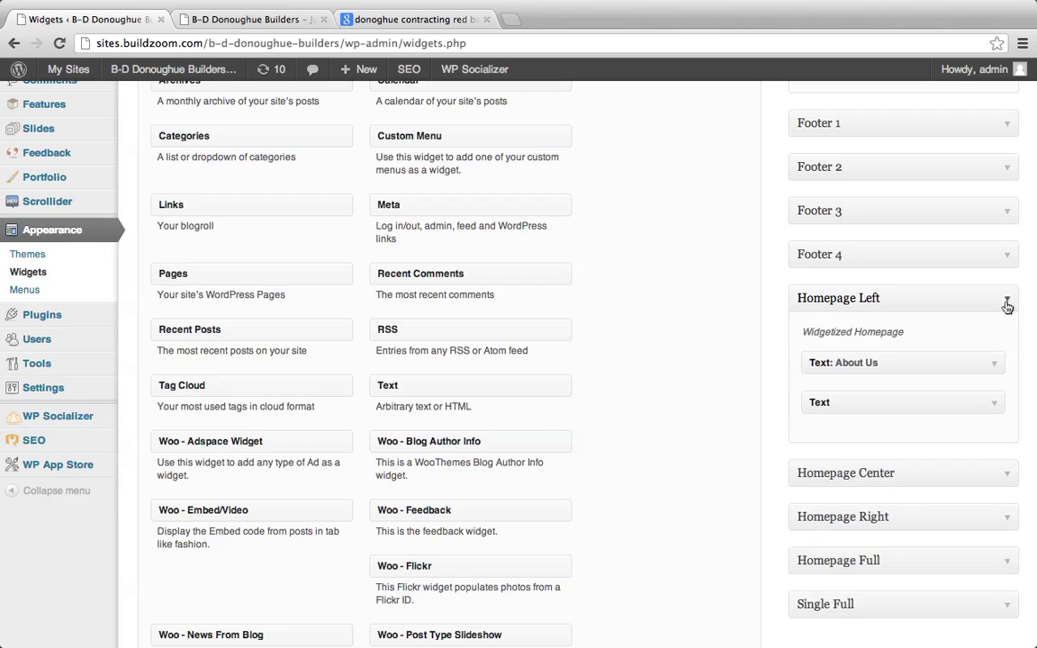
click(1005, 475)
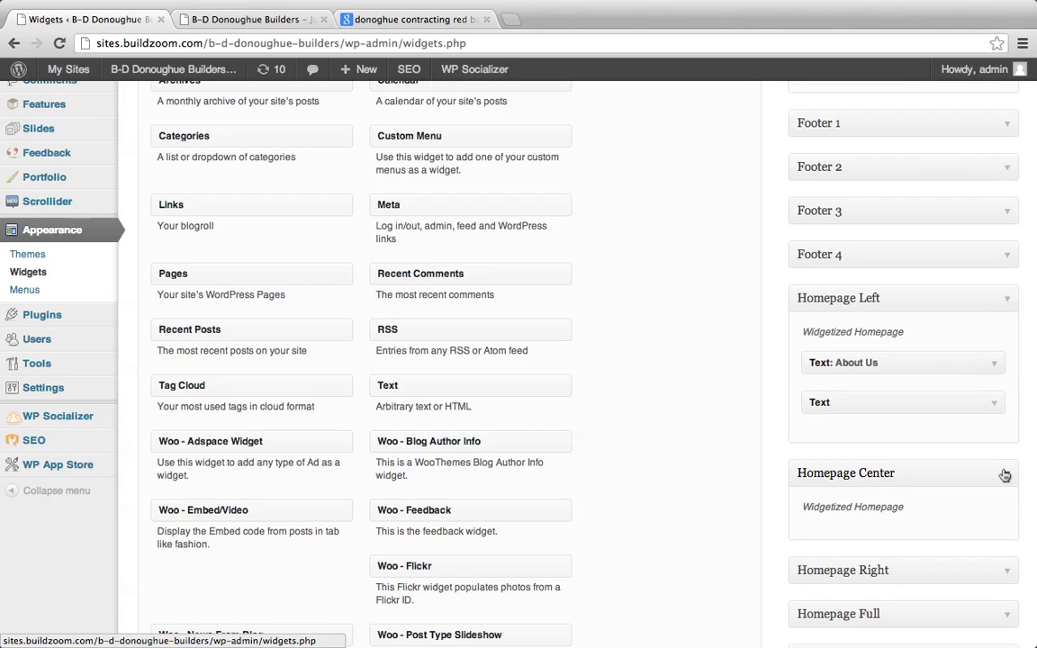
- Drag the Text widget from Homepage Left into Homepage Center and switch to the live site
click(255, 19)
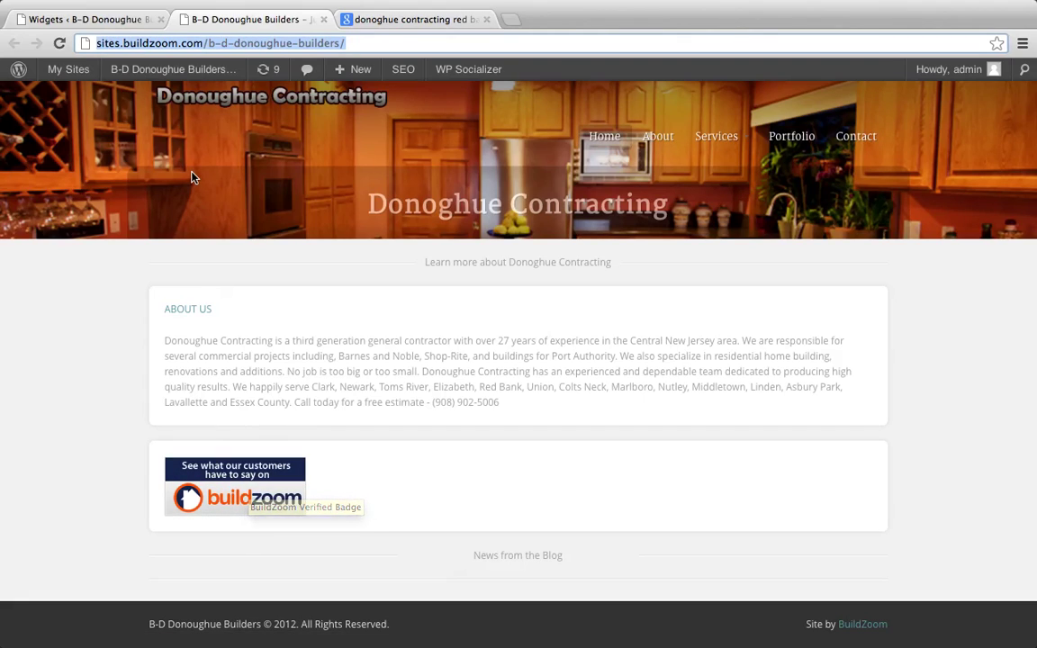
click(90, 19)
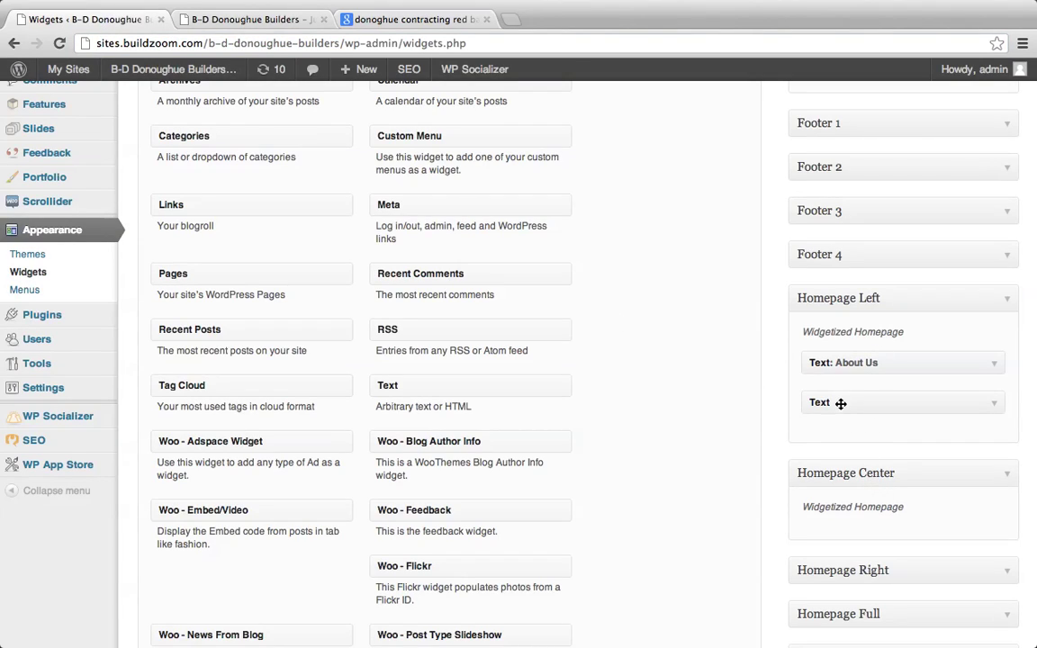
drag(841, 403, 836, 501)
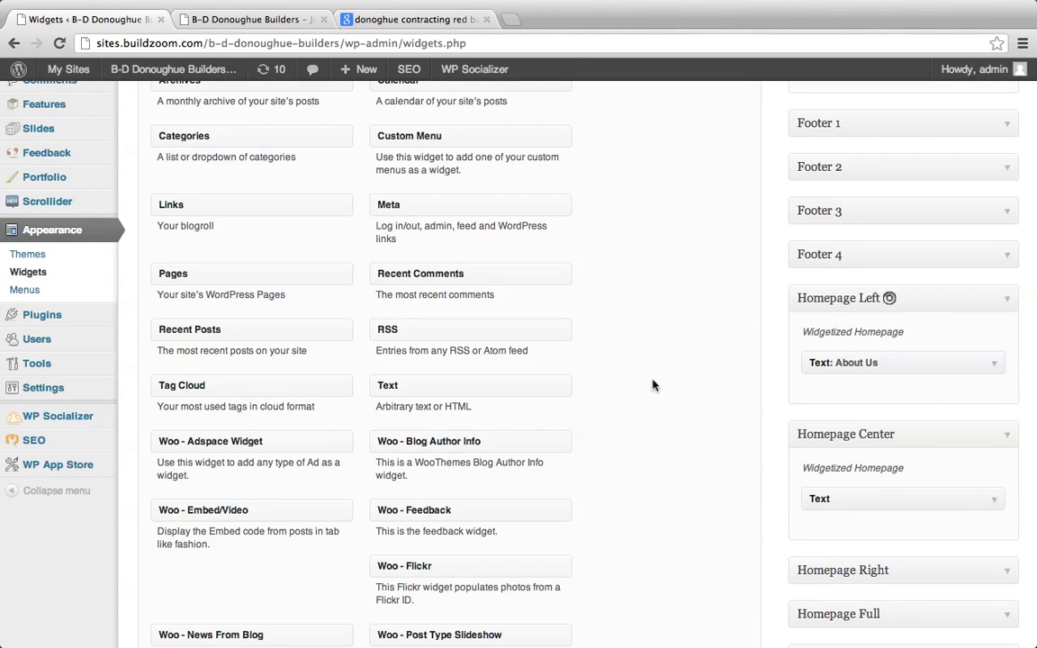
click(210, 22)
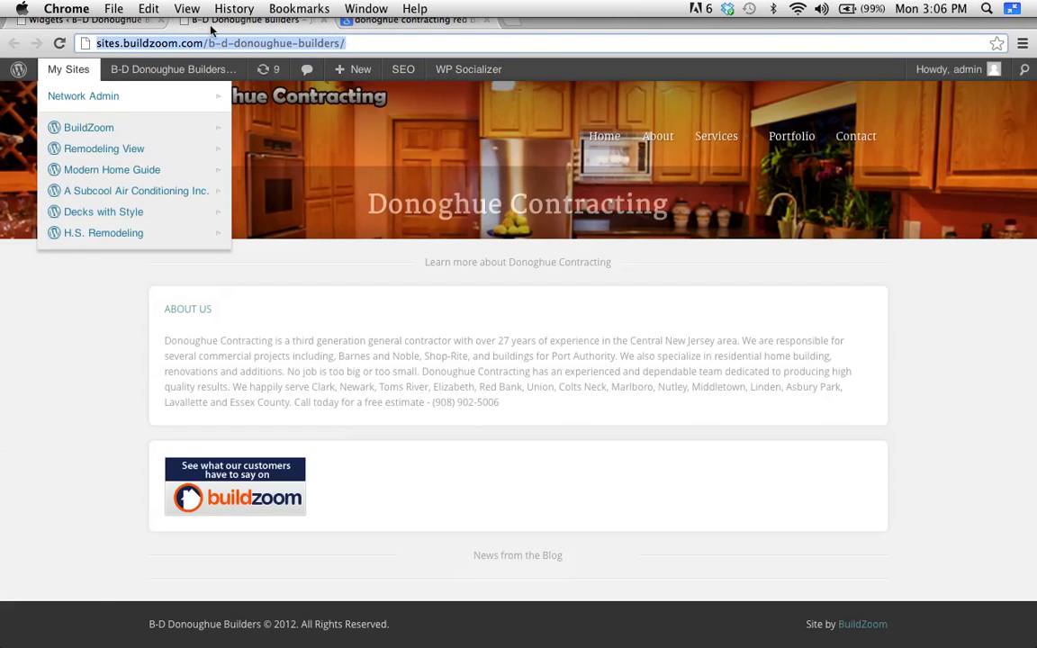
- Reload the homepage to see the BuildZoom badge beside About Us, then return to Widgets
click(61, 44)
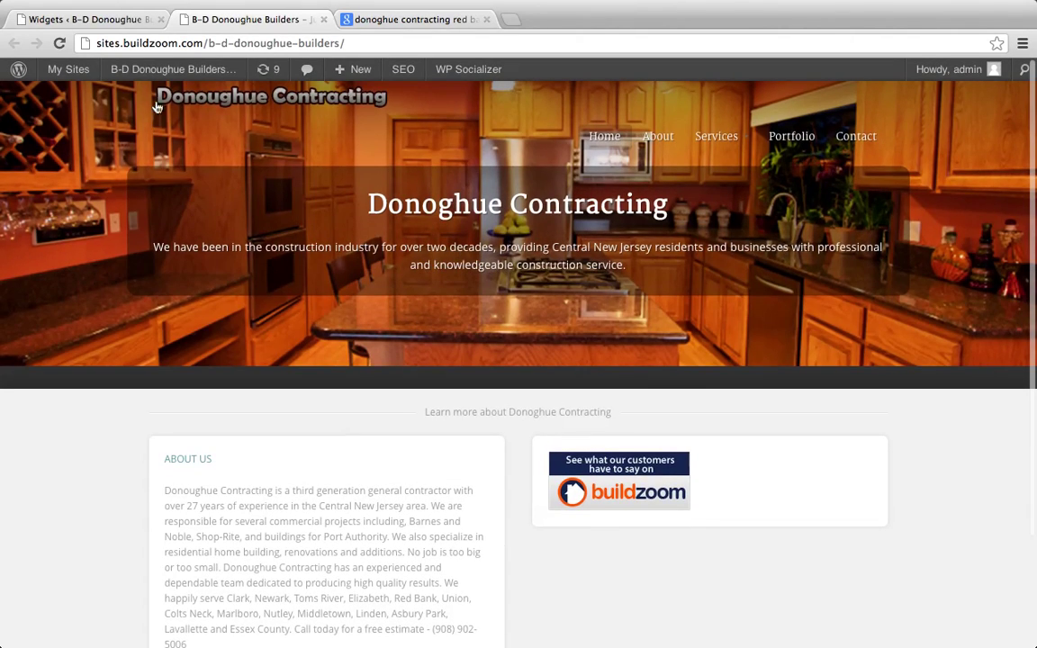
click(97, 19)
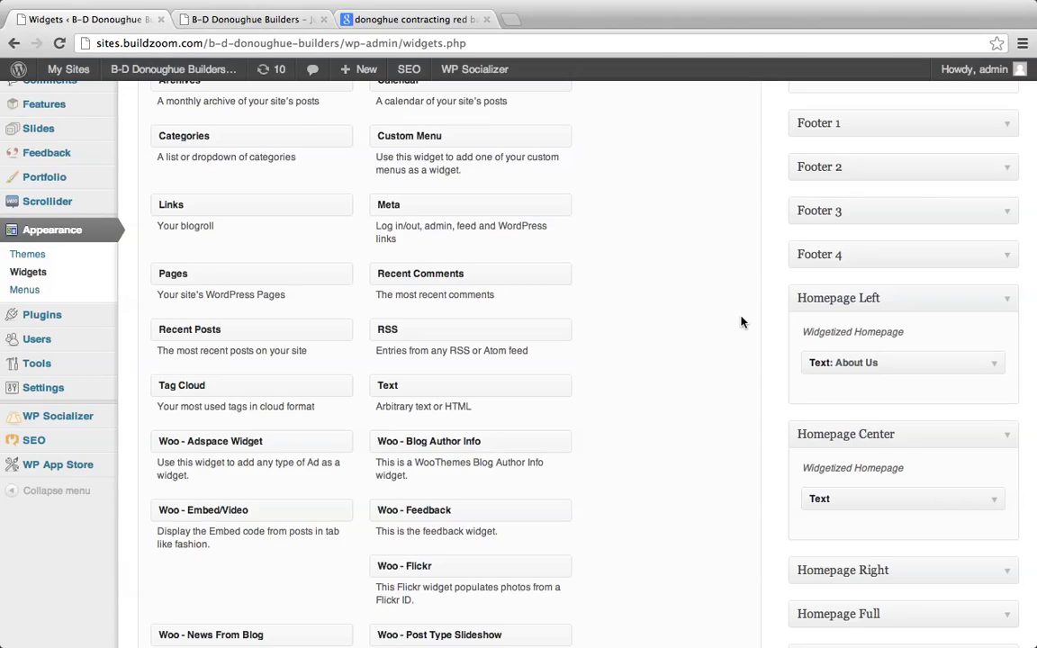
- Replace the Homepage Center Text widget's title with 'Check us out on BuildZoom' and save the widget
click(994, 498)
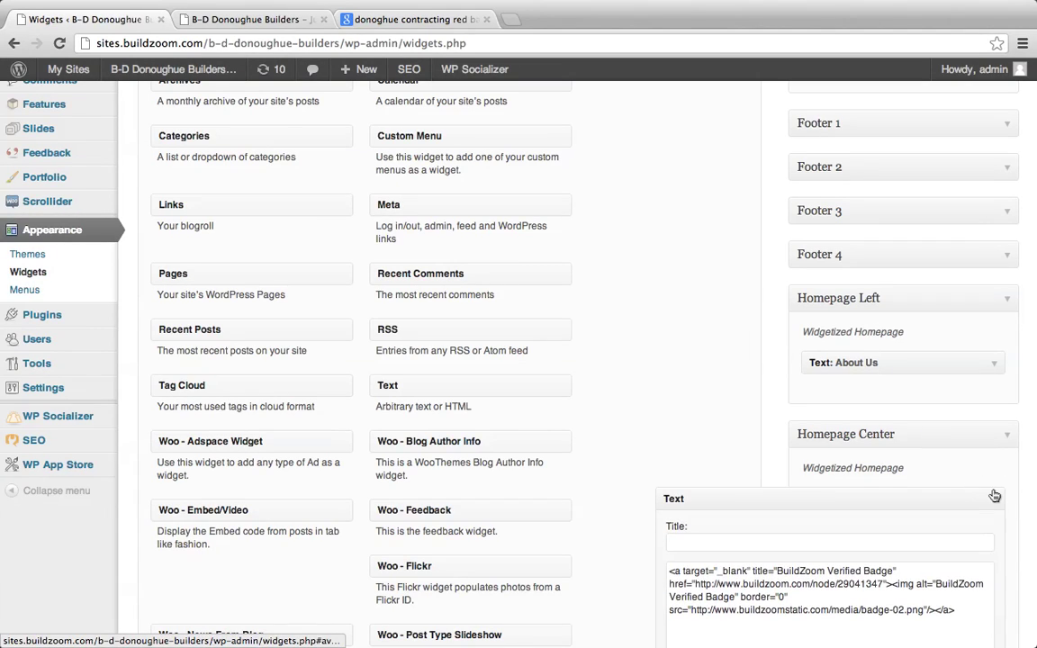
scroll(847, 431, down, 4)
click(813, 377)
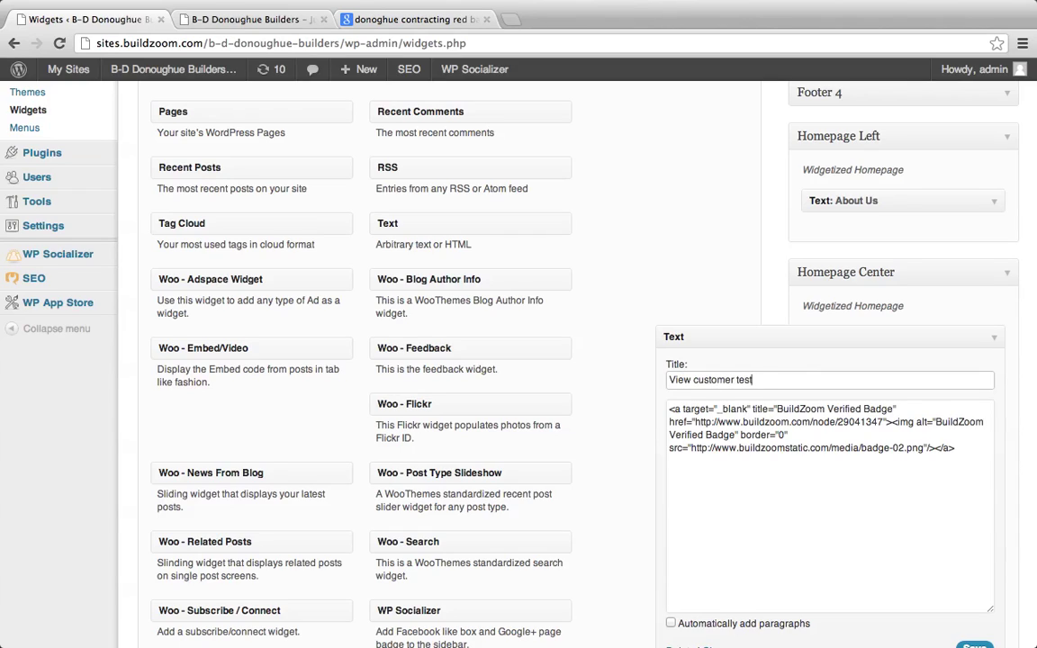
key(super+a)
text(Che)
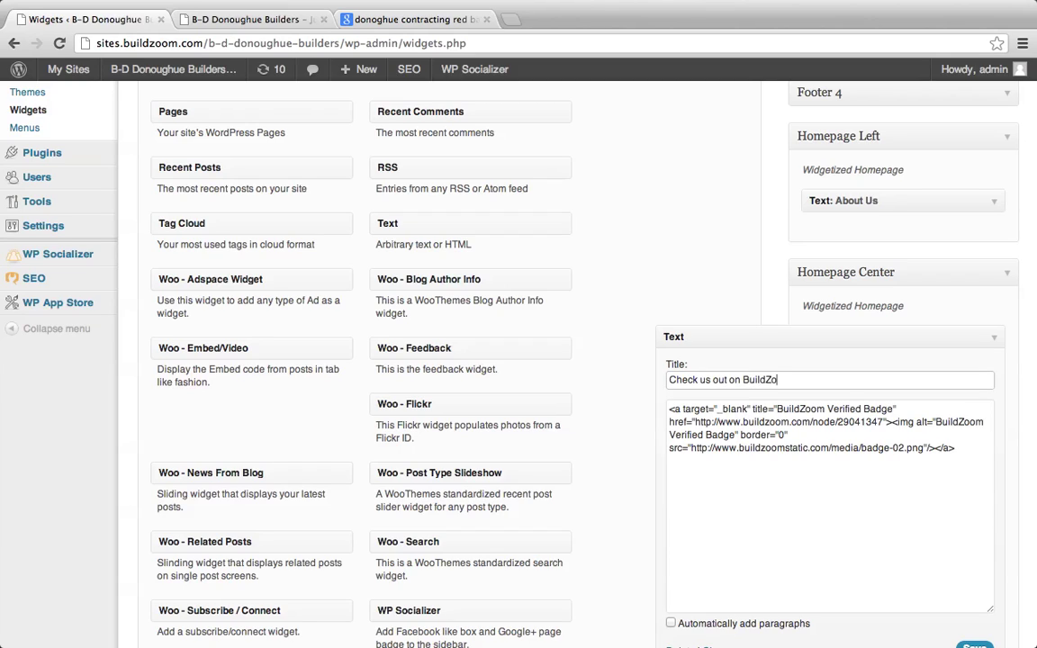
scroll(972, 471, down, 1)
click(975, 633)
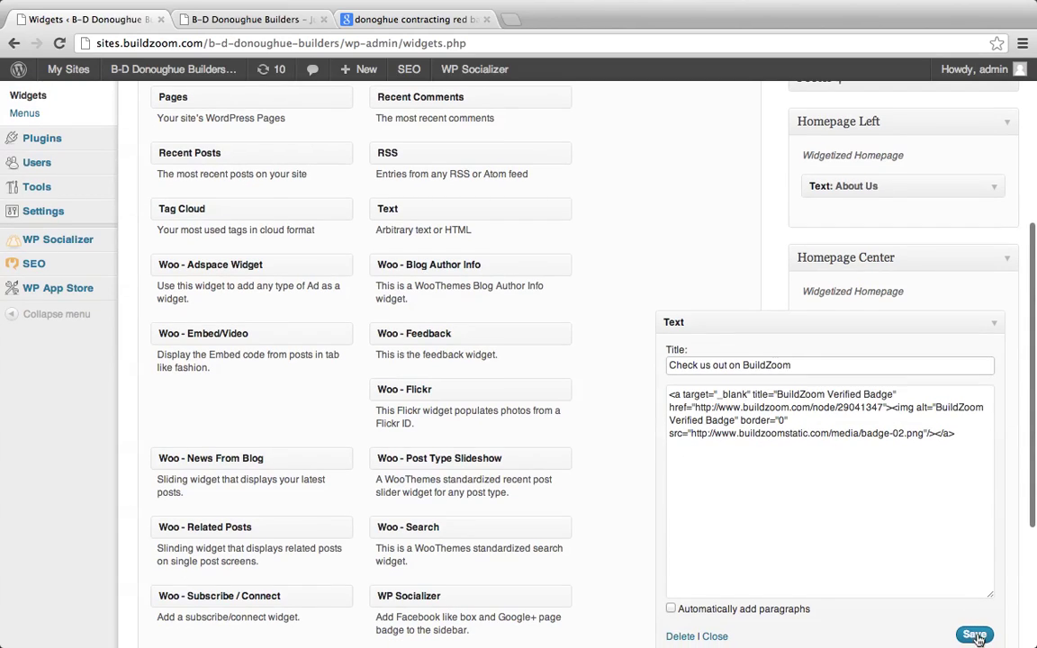
- Reload the homepage and check that the badge box reads 'Check us out on BuildZoom'
click(257, 19)
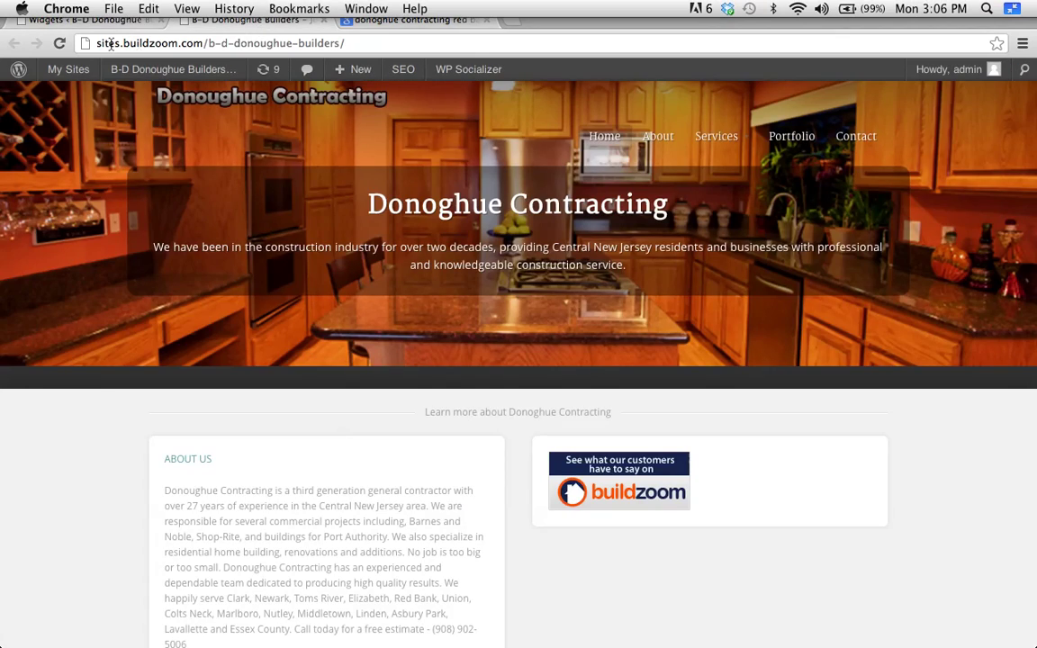
click(59, 43)
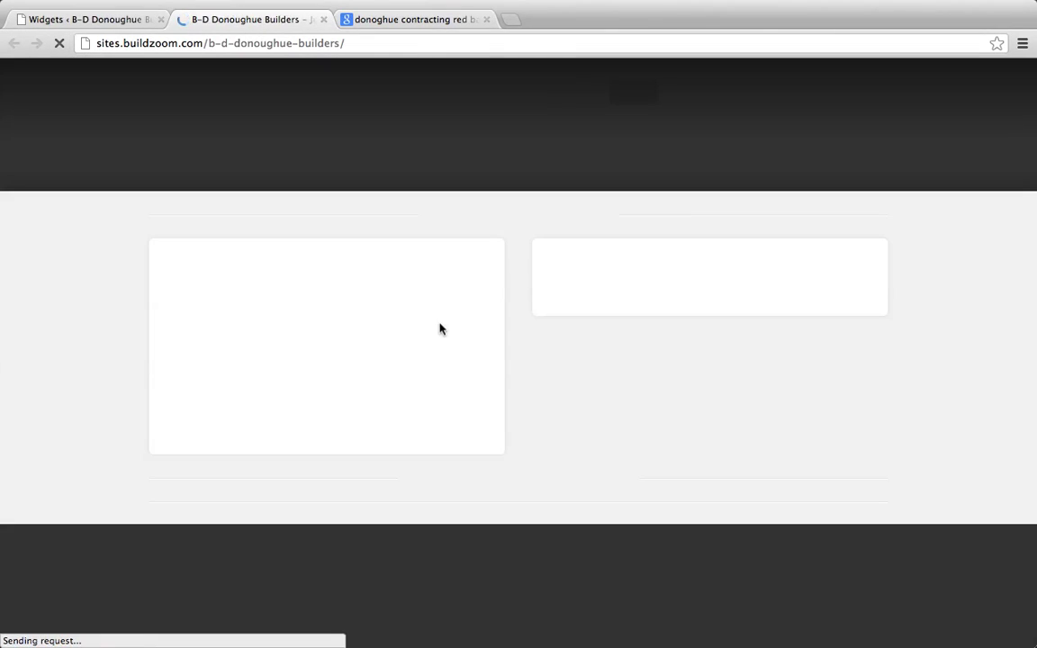
scroll(441, 329, down, 3)
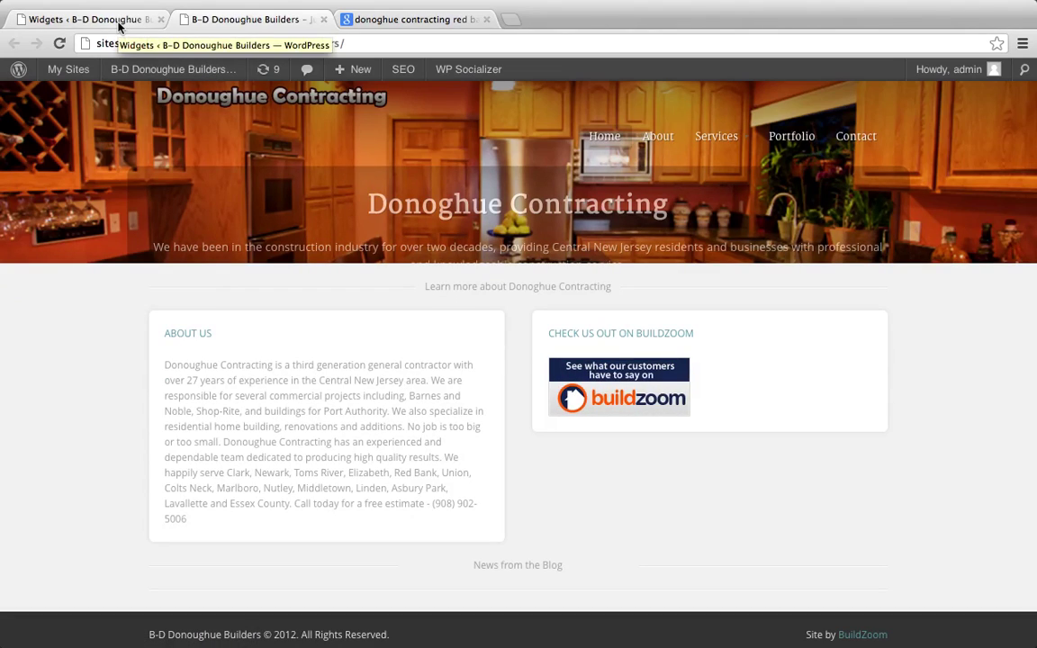
scroll(351, 272, down, 1)
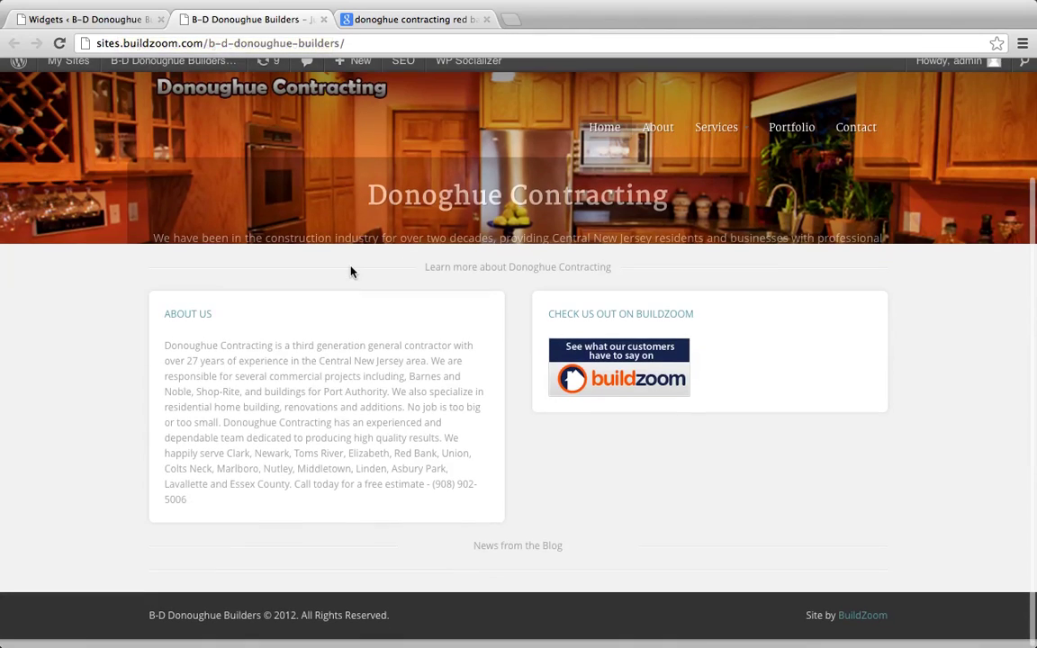
scroll(352, 272, up, 1)
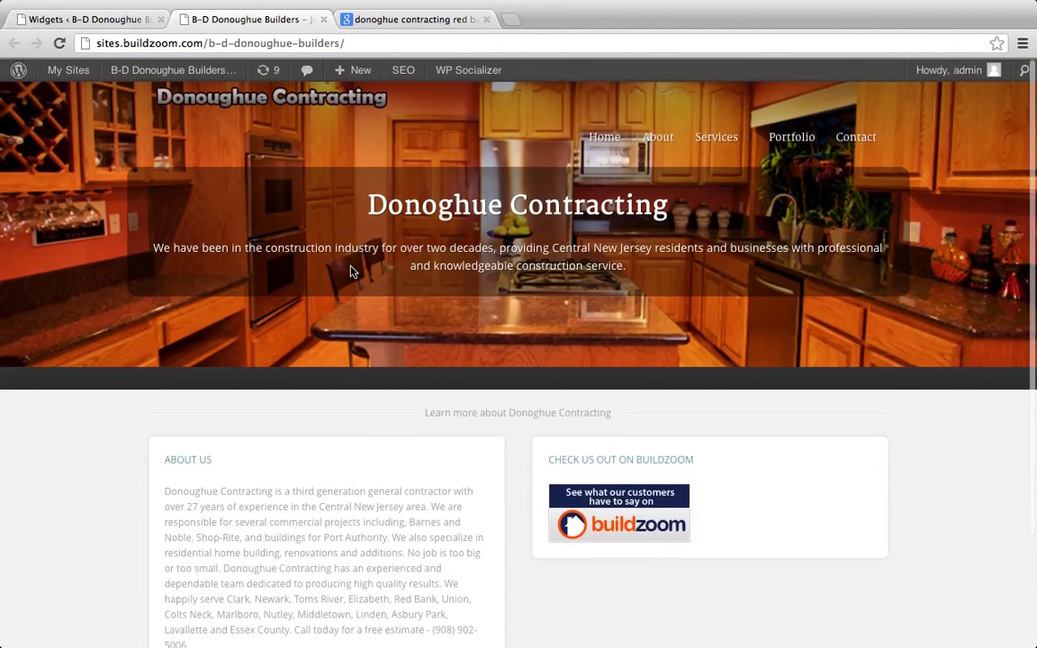
- Switch between the widgets and search tabs, then open the site's Contact page
click(61, 20)
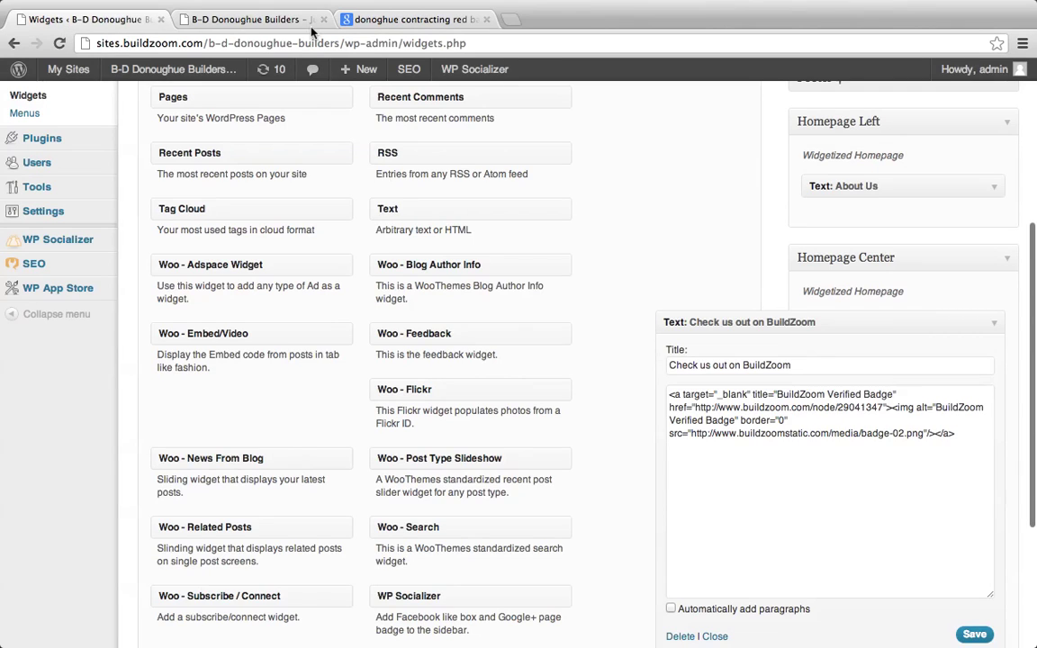
click(400, 24)
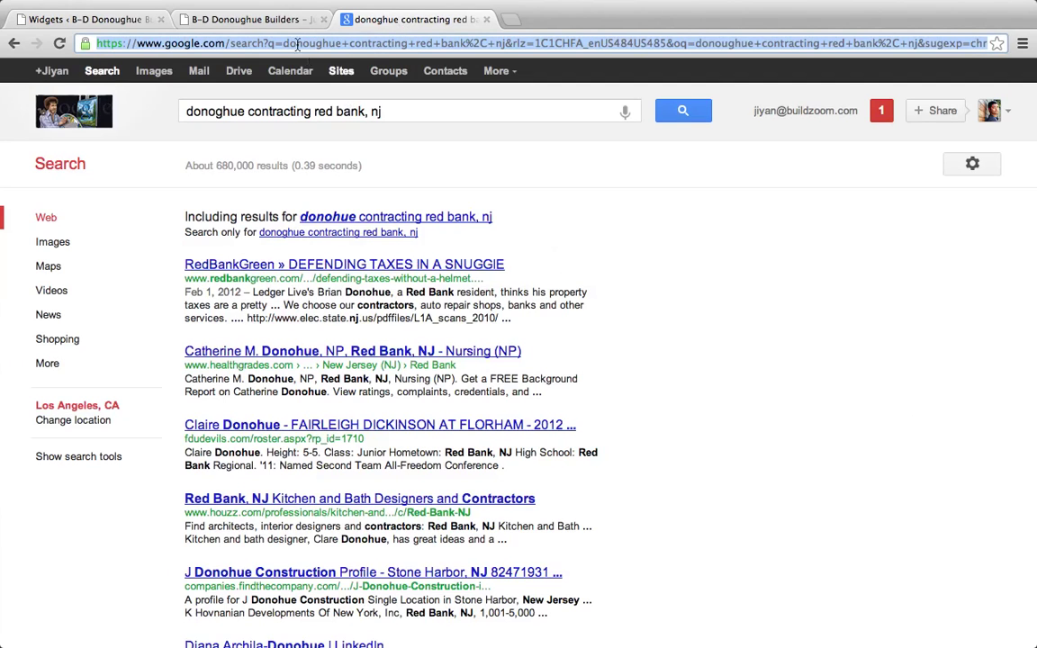
click(112, 21)
scroll(629, 257, up, 3)
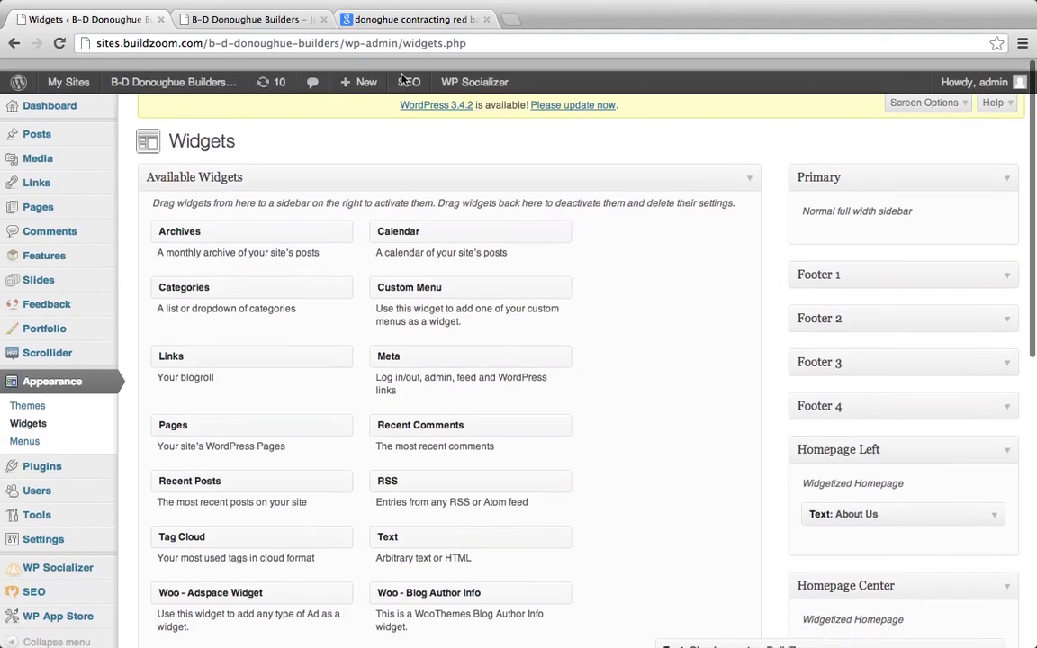
click(244, 19)
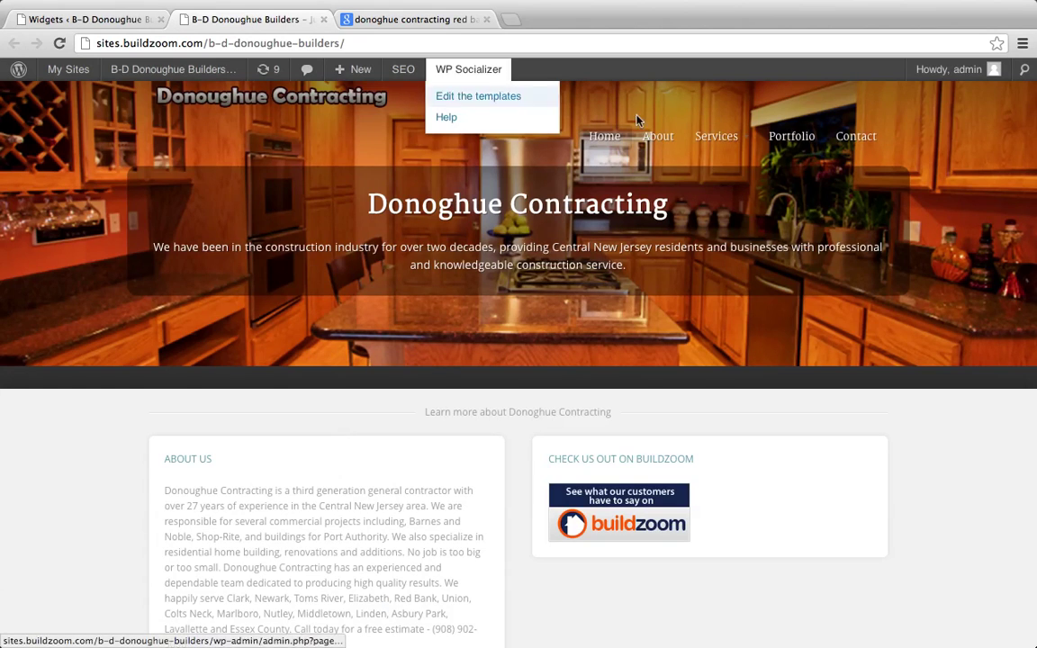
click(856, 155)
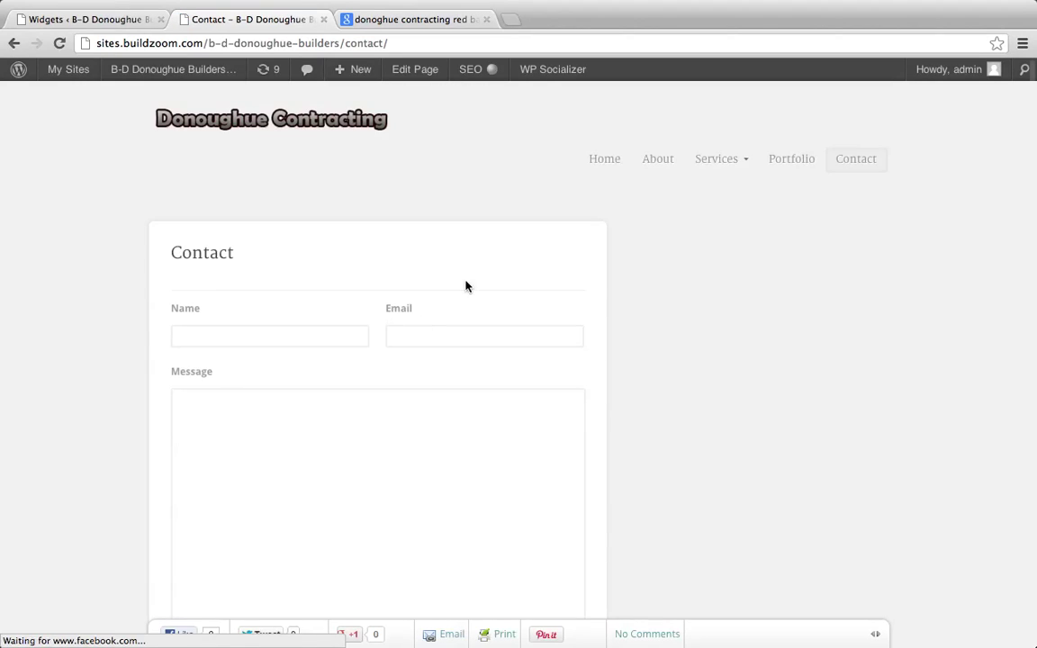
- Search 'donoughue contracting buildzoom', retry with 'construction', and preview the J. Donohue Construction Llc result
click(405, 43)
text(donoughue)
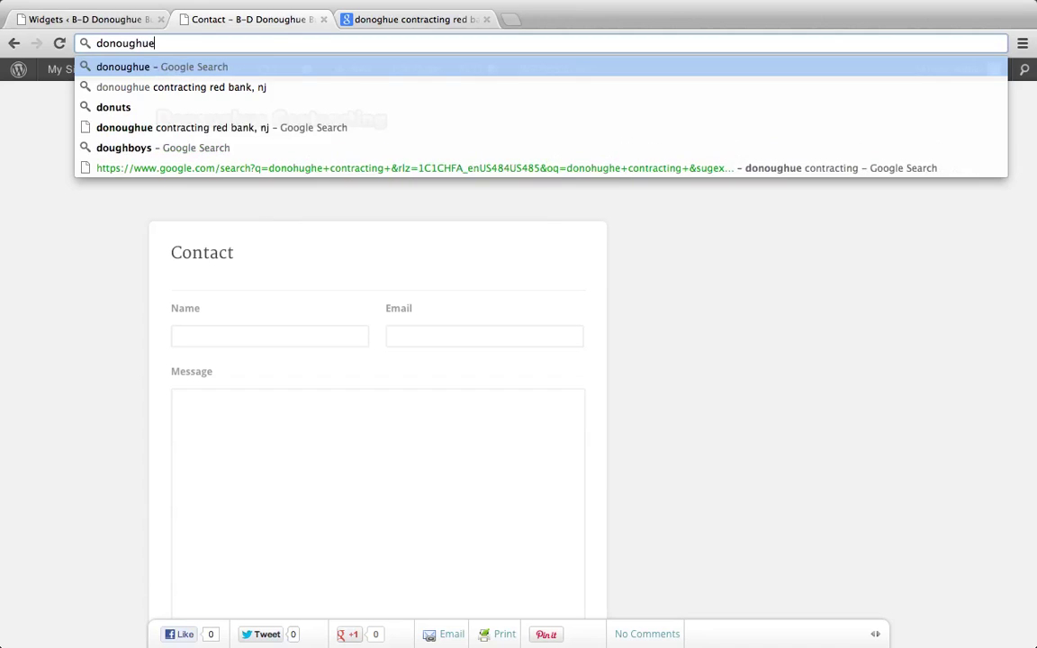
text( contracting buildzoom)
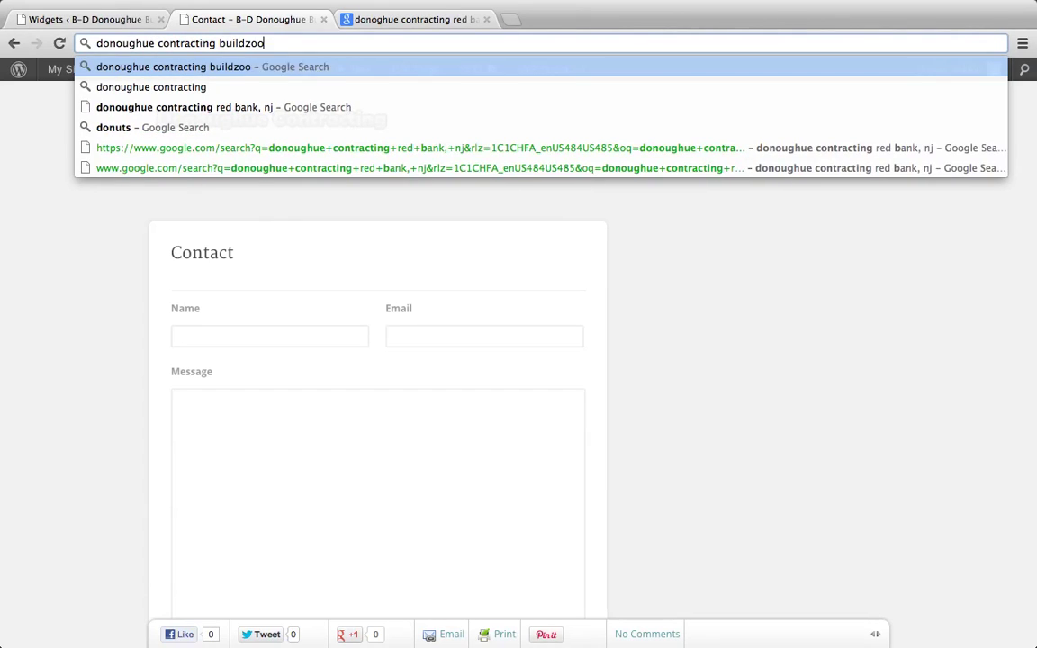
key(Return)
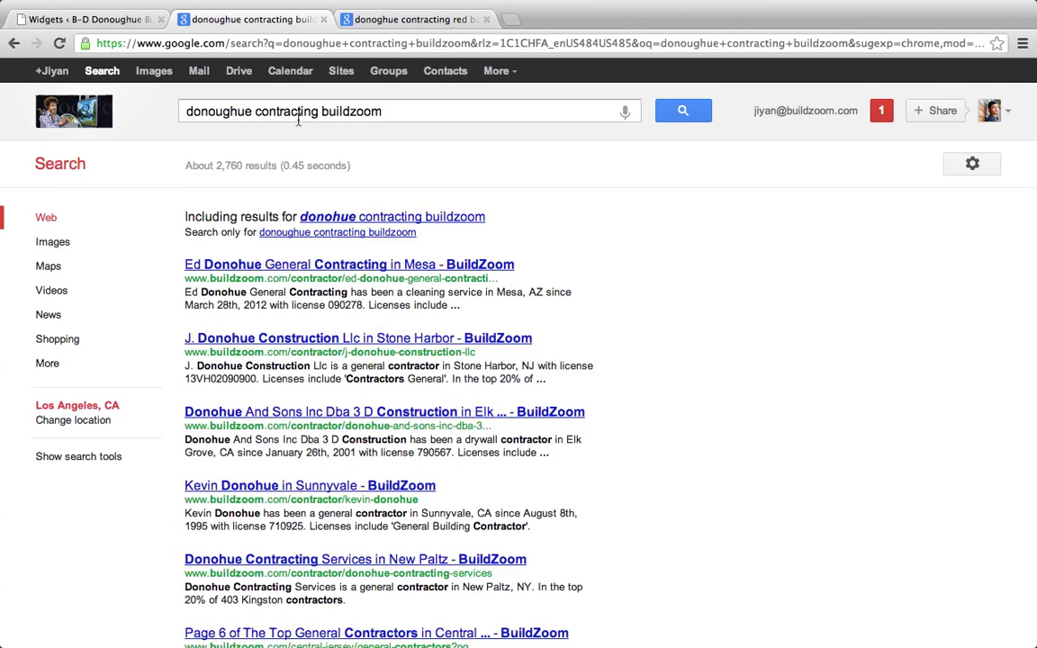
double_click(289, 110)
text(construction)
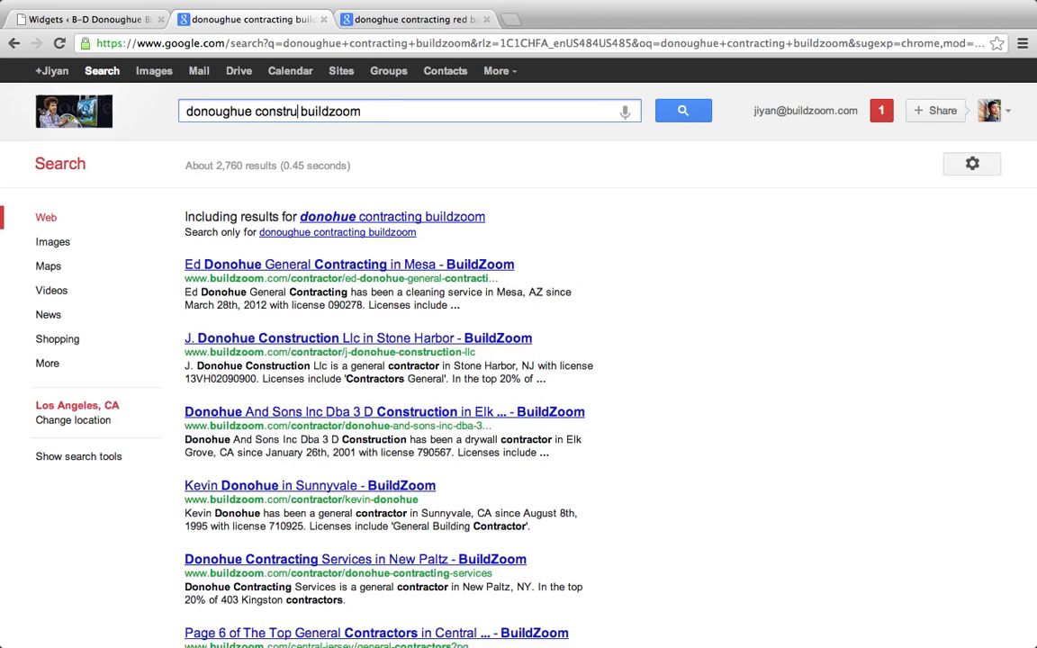
key(Return)
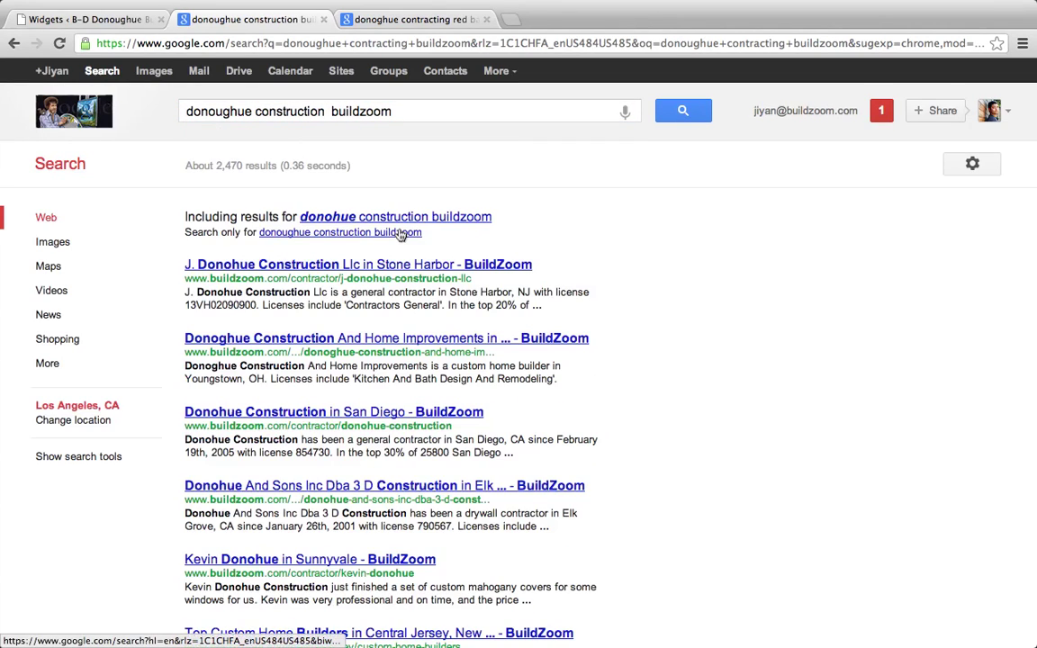
click(338, 278)
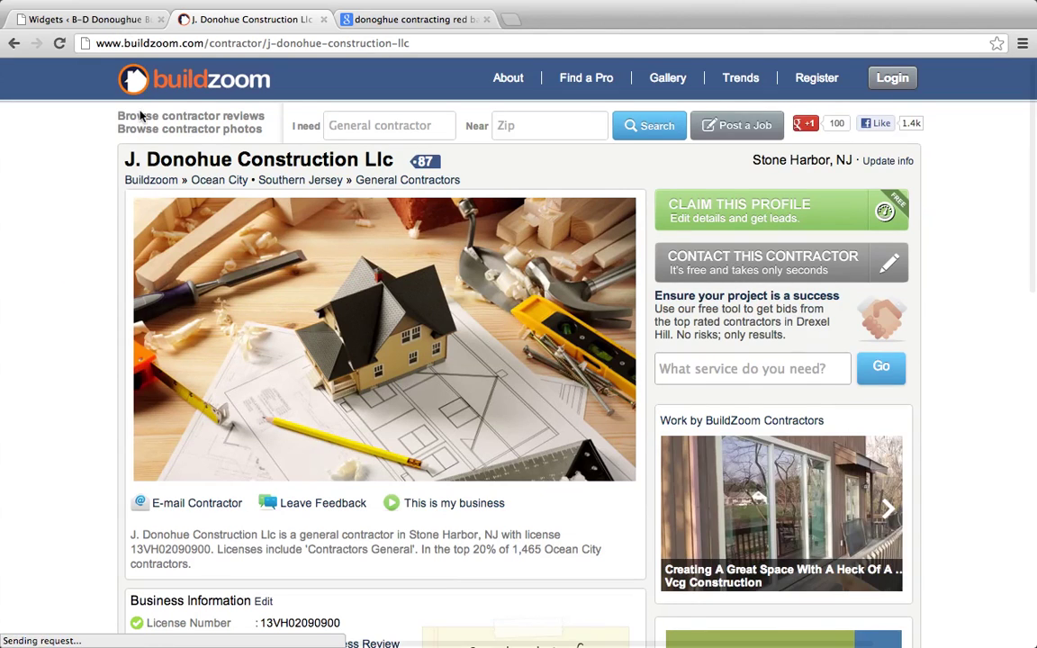
click(13, 44)
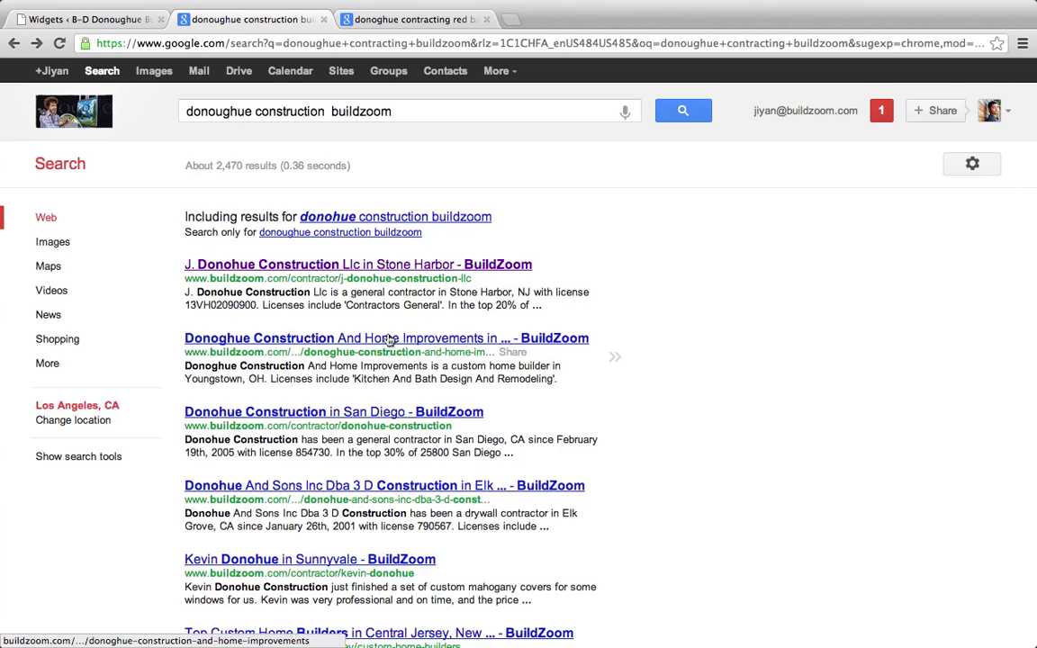
- Add 'new jersey' to the query, accept the donohoe spelling suggestion, and open the J. Donohue Construction Llc profile
click(424, 112)
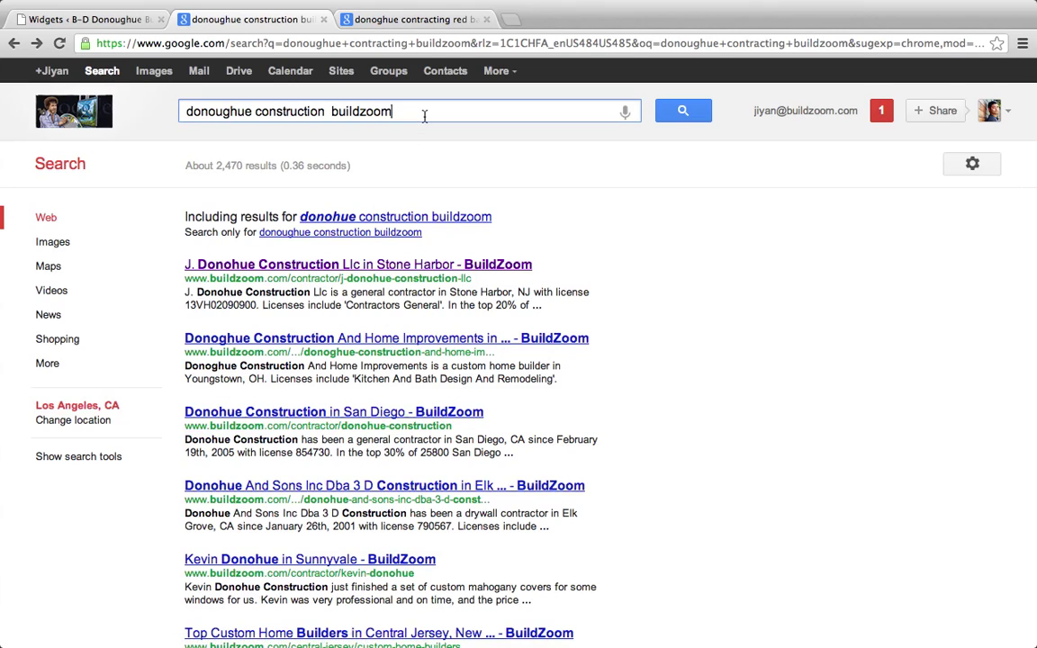
text(new jeresey)
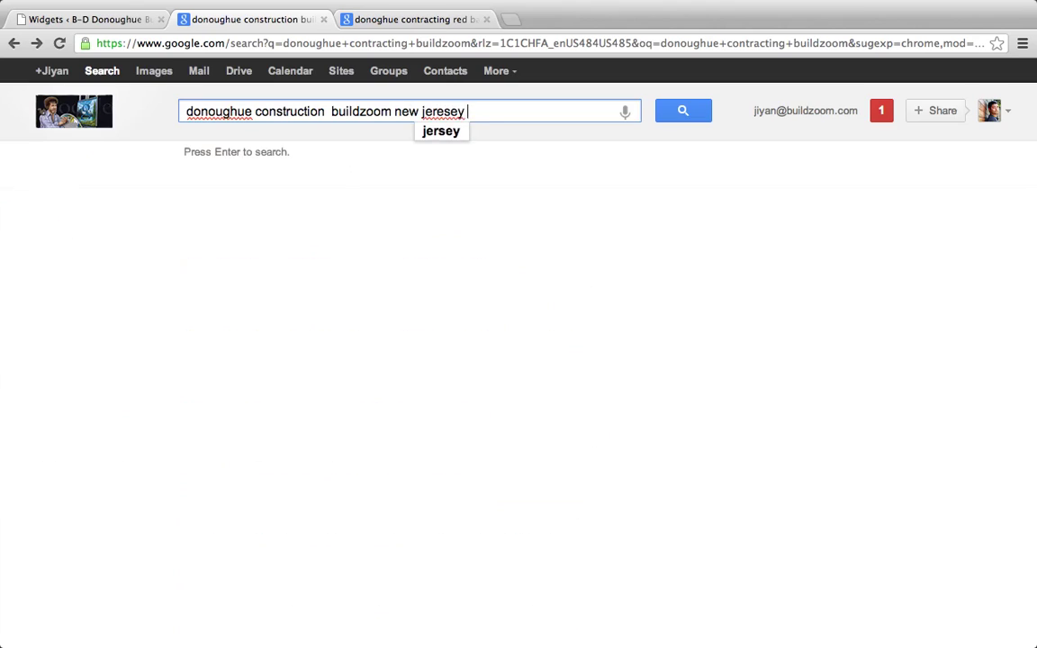
key(Return)
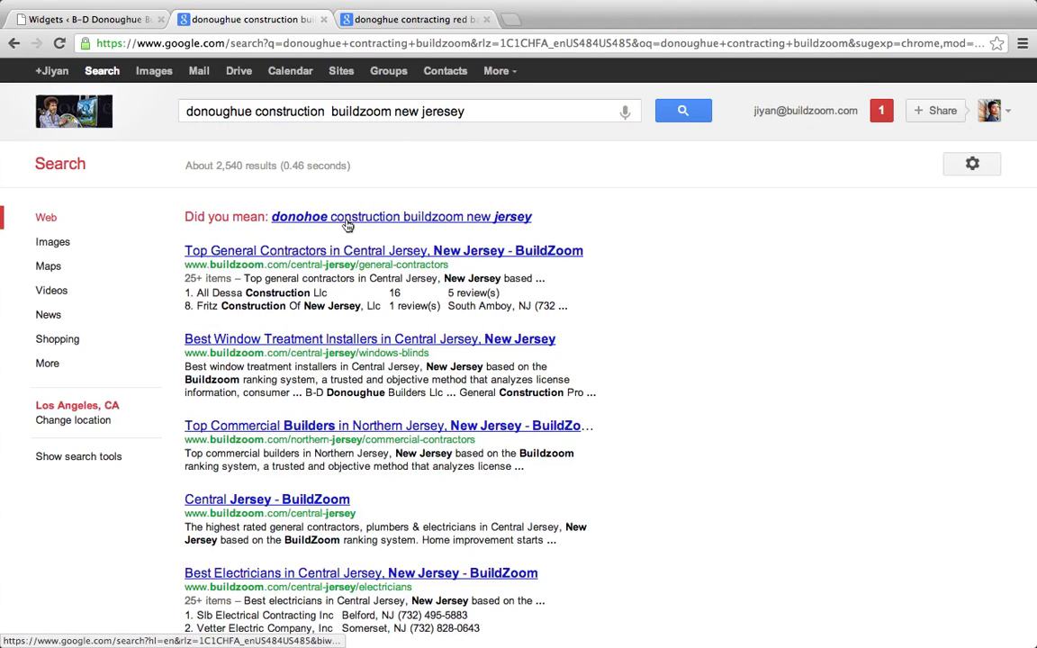
click(347, 225)
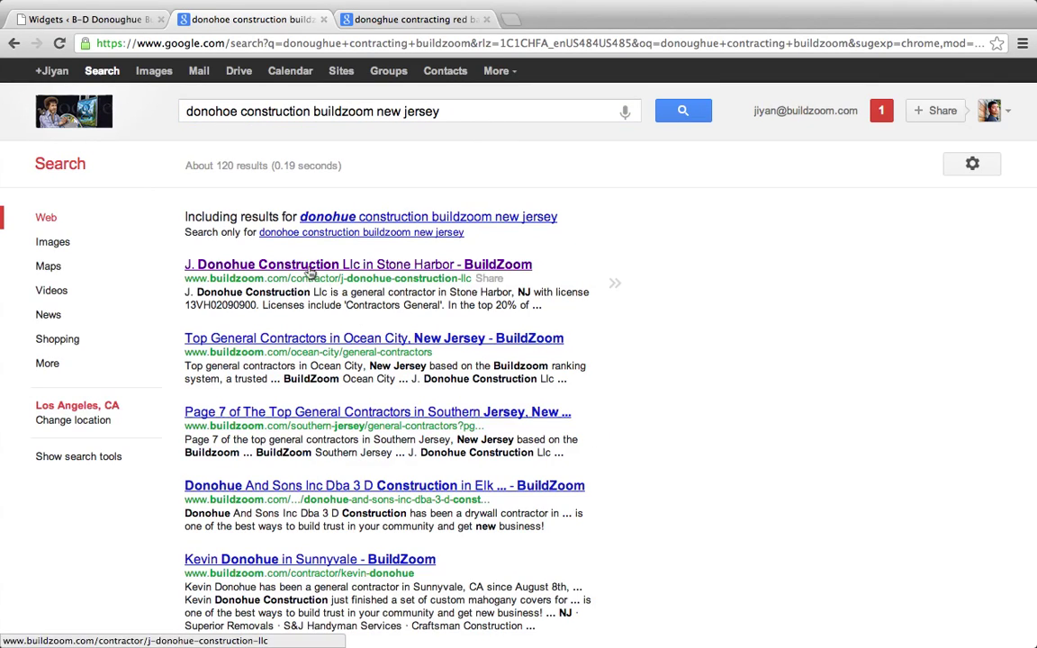
click(315, 270)
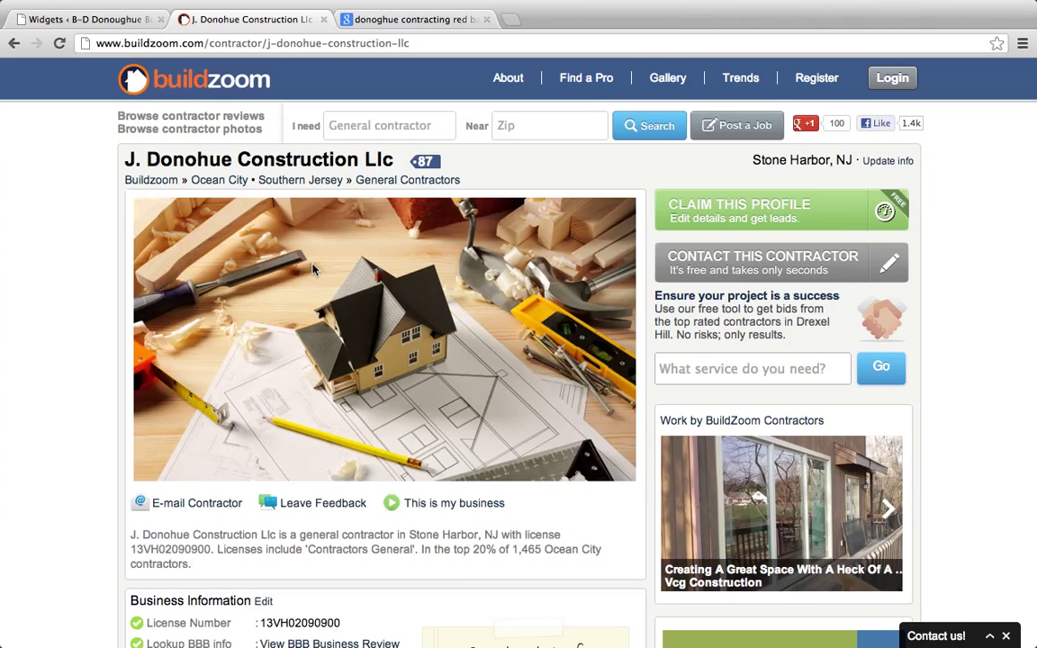
- Replace the profile URL with a Google search for the contractor's street address
click(396, 43)
click(469, 43)
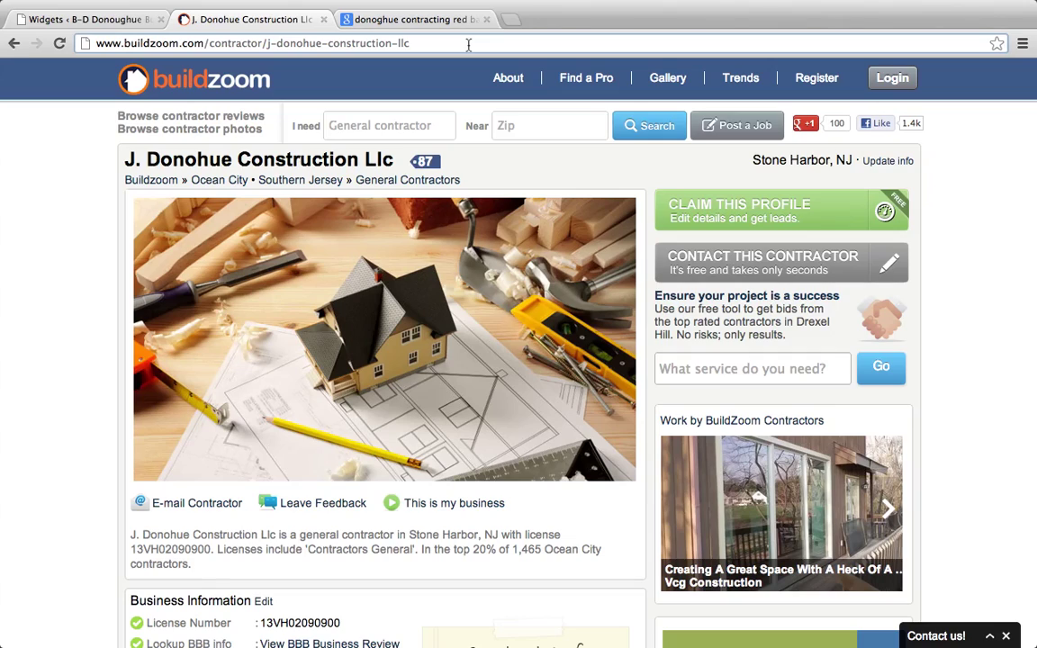
key(super+a)
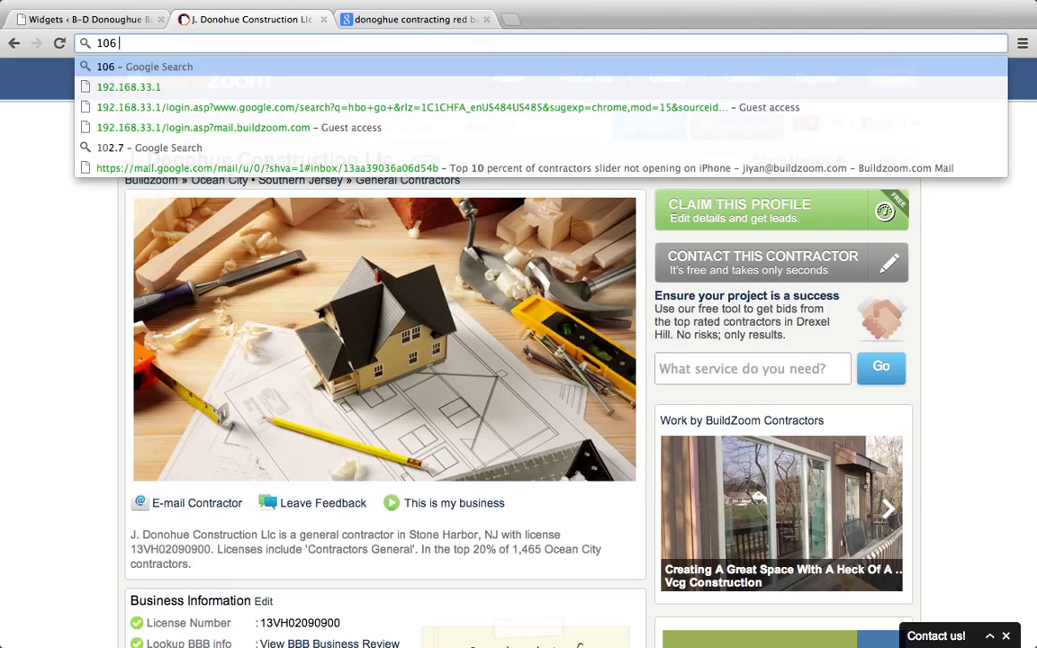
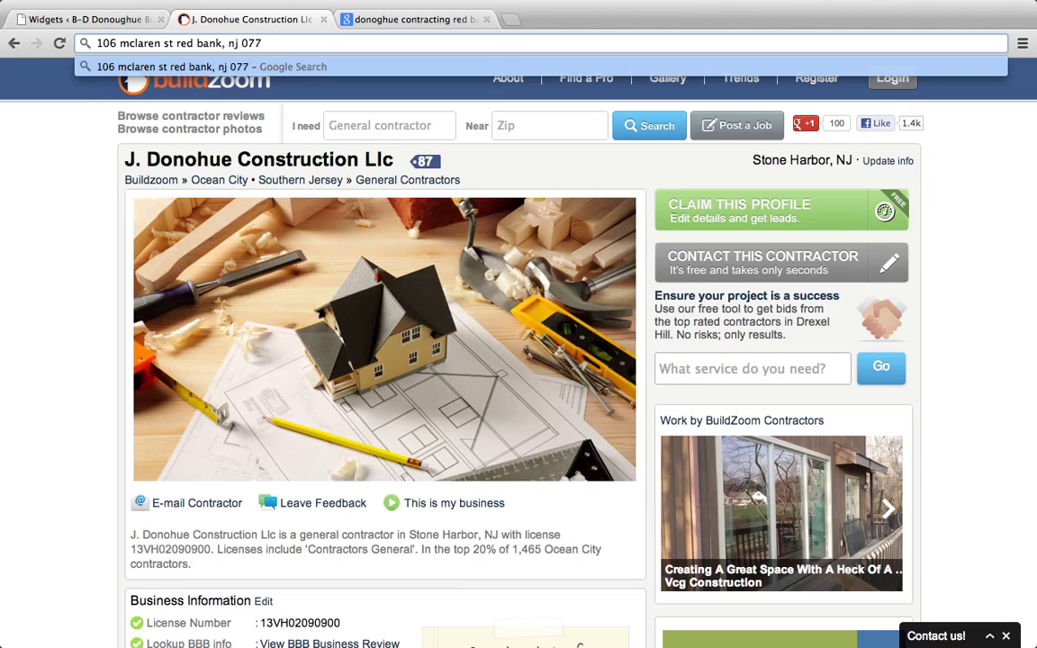
key(Return)
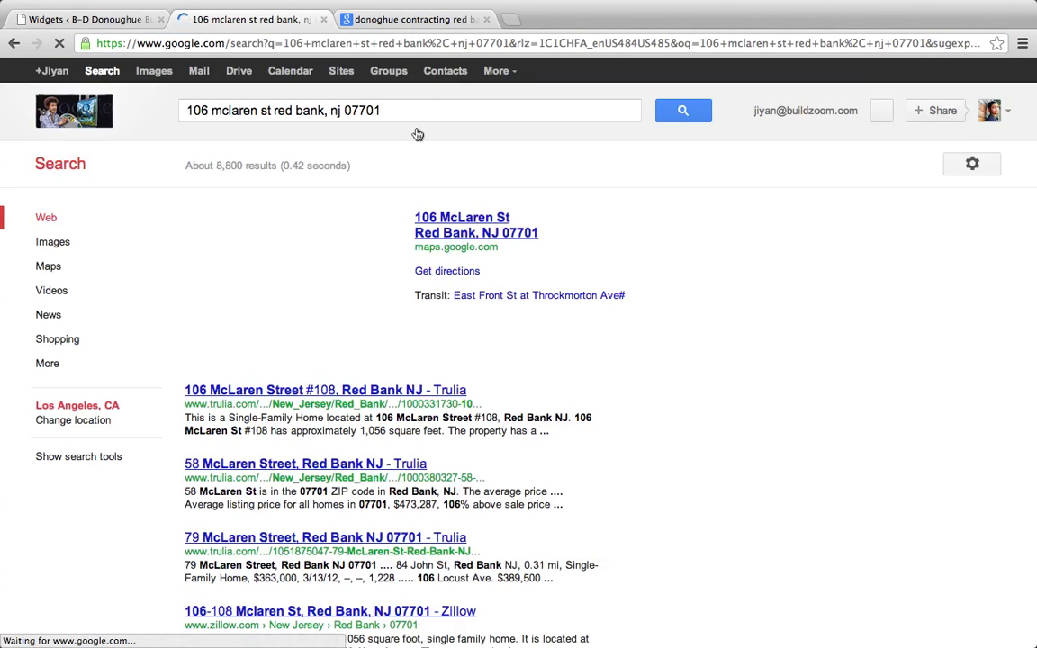
- Customise the address's Google Maps embed to Small size and select the 300×300 embed code
click(461, 236)
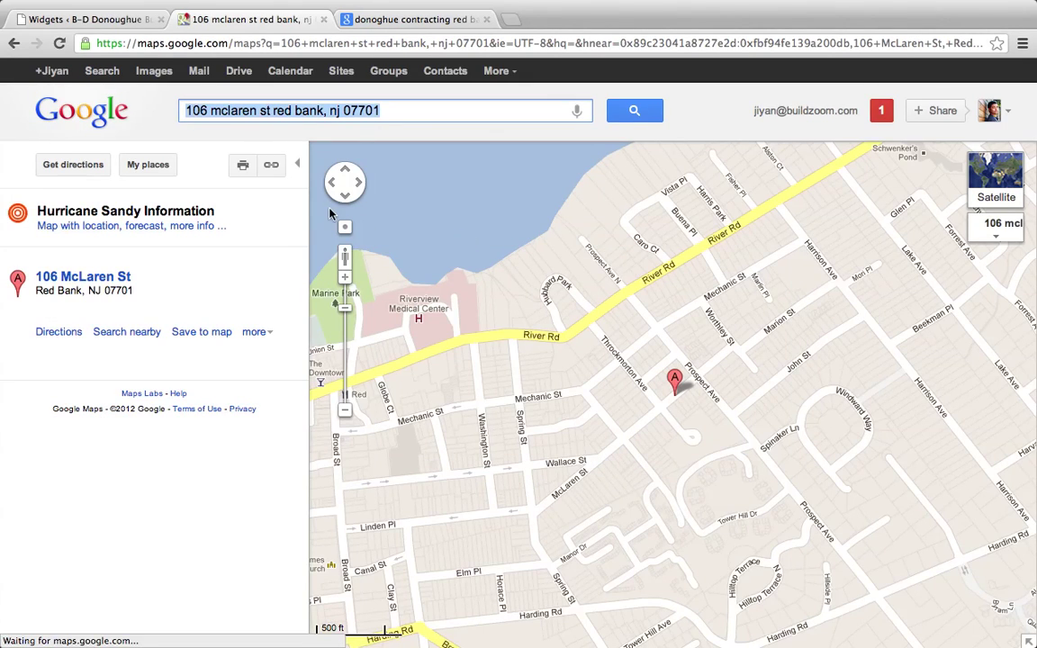
click(271, 165)
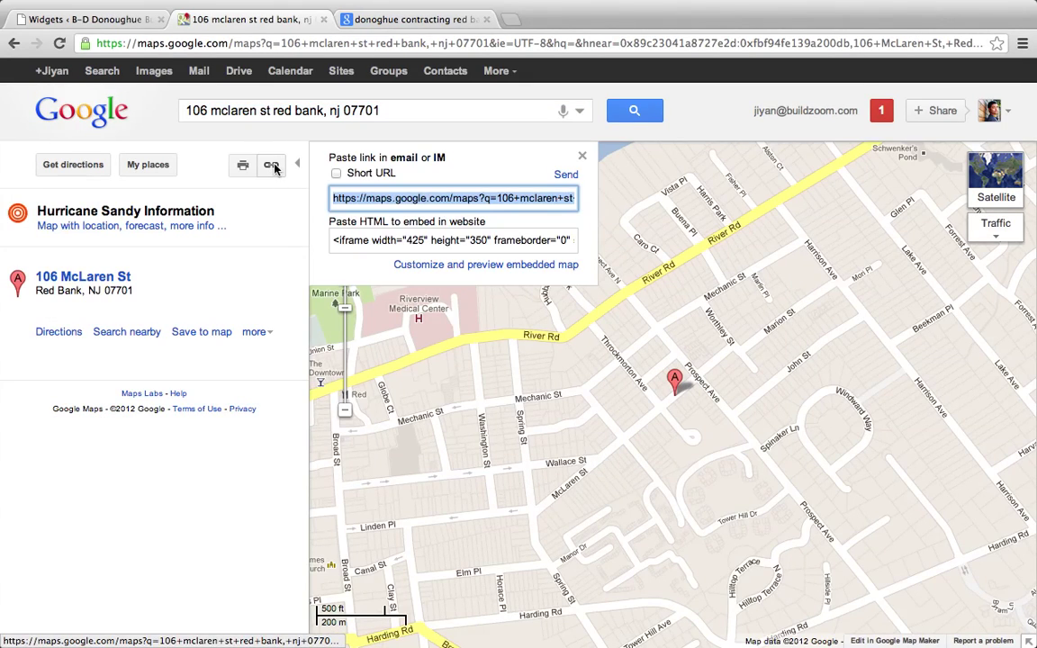
click(442, 239)
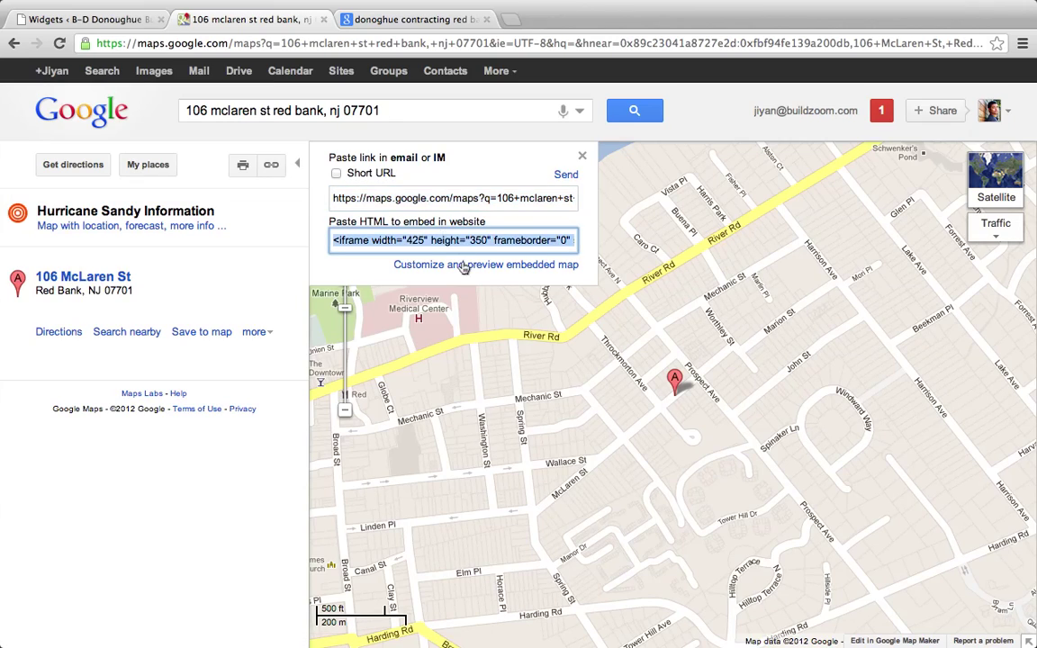
click(467, 268)
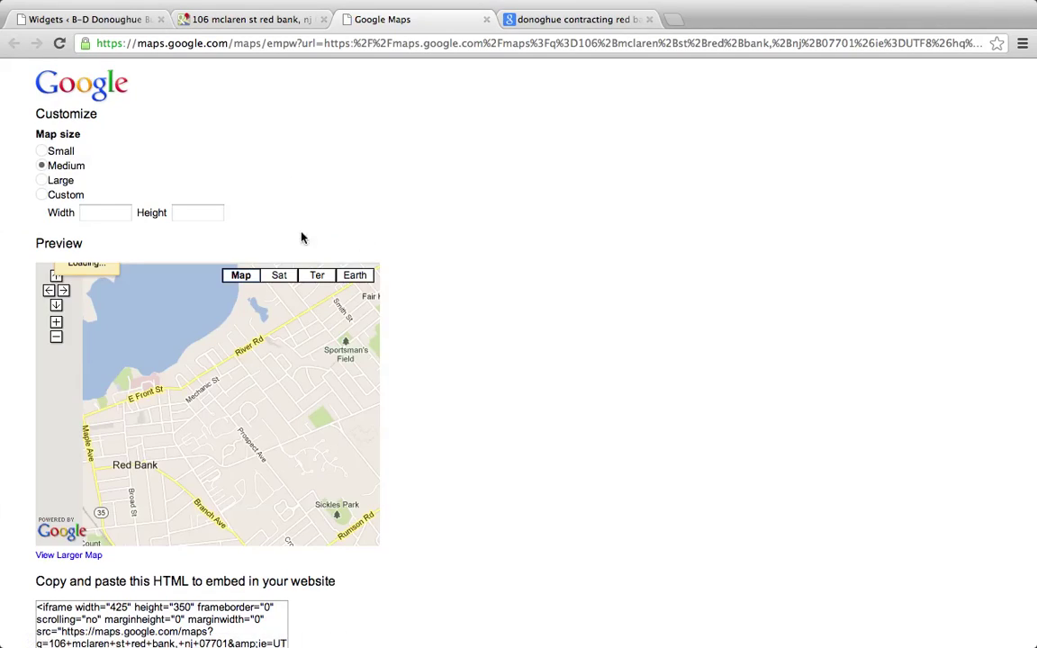
click(56, 153)
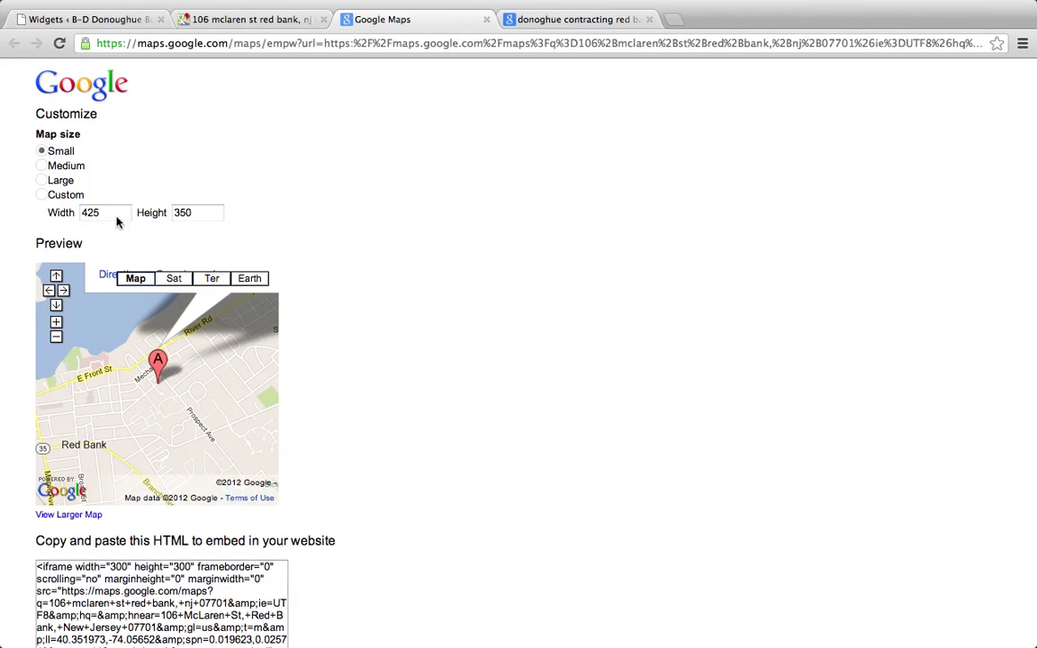
click(232, 590)
key(ctrl+c)
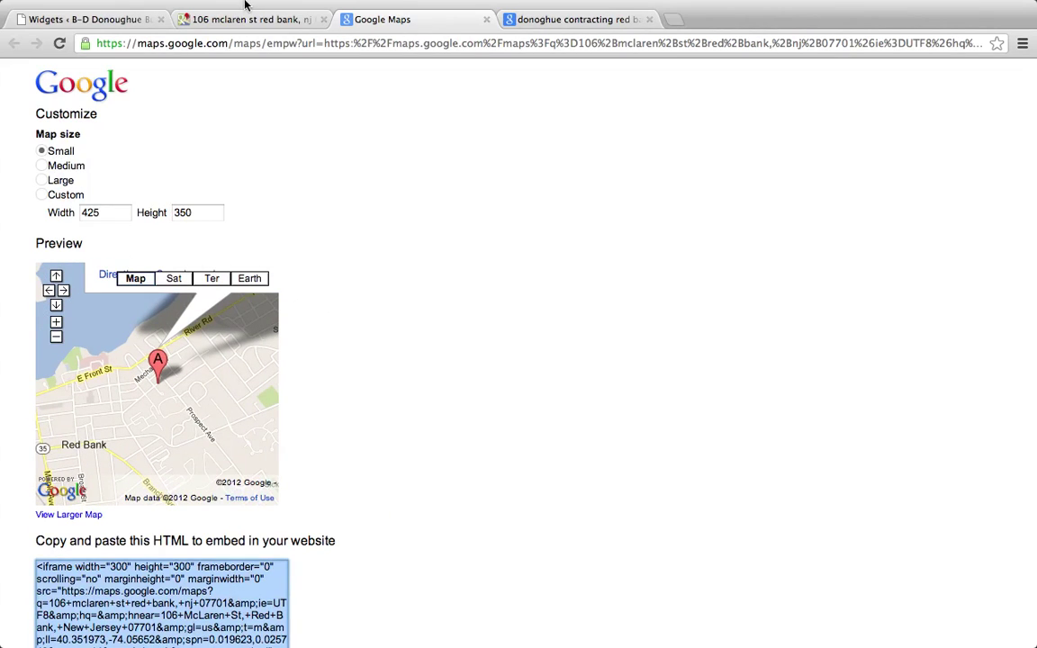
- Return to the WordPress Widgets page and expand the Homepage Right area
click(242, 19)
click(99, 19)
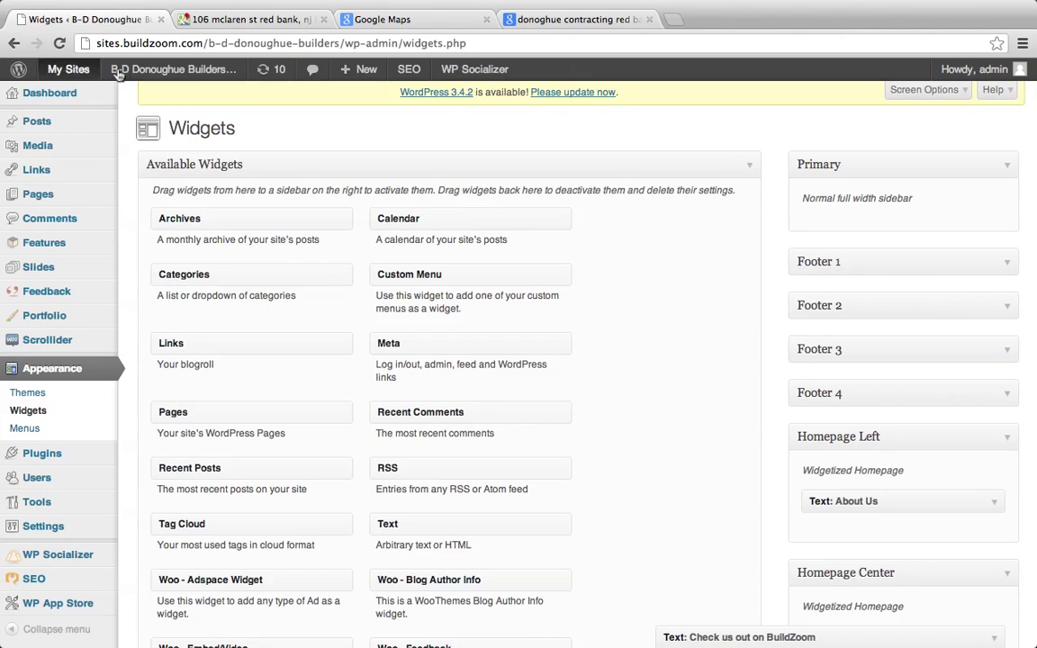
scroll(880, 386, down, 5)
click(747, 455)
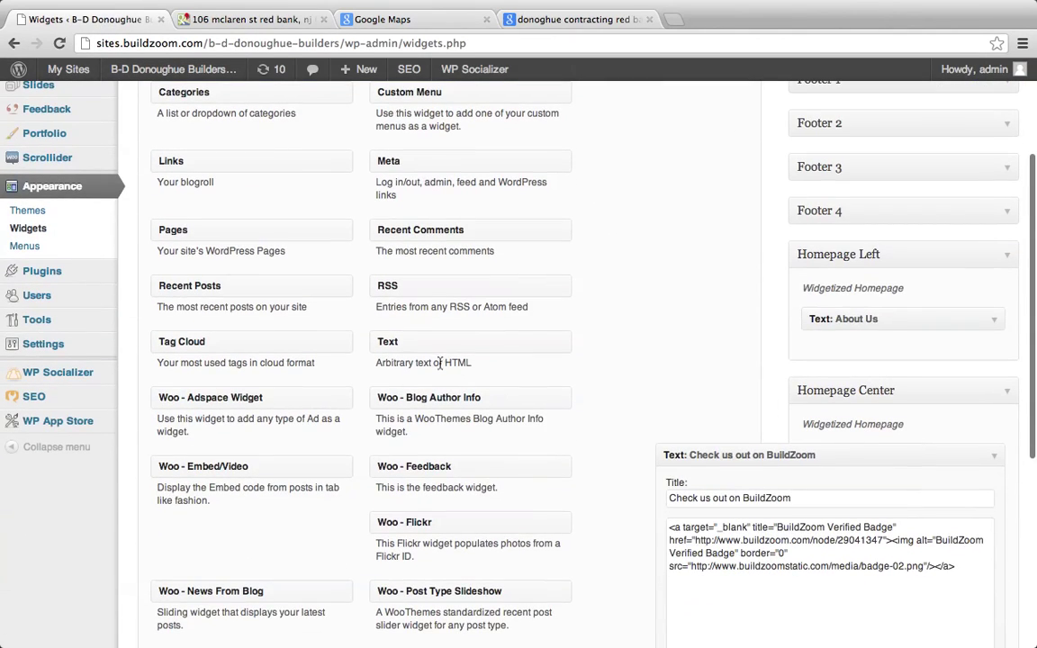
click(993, 456)
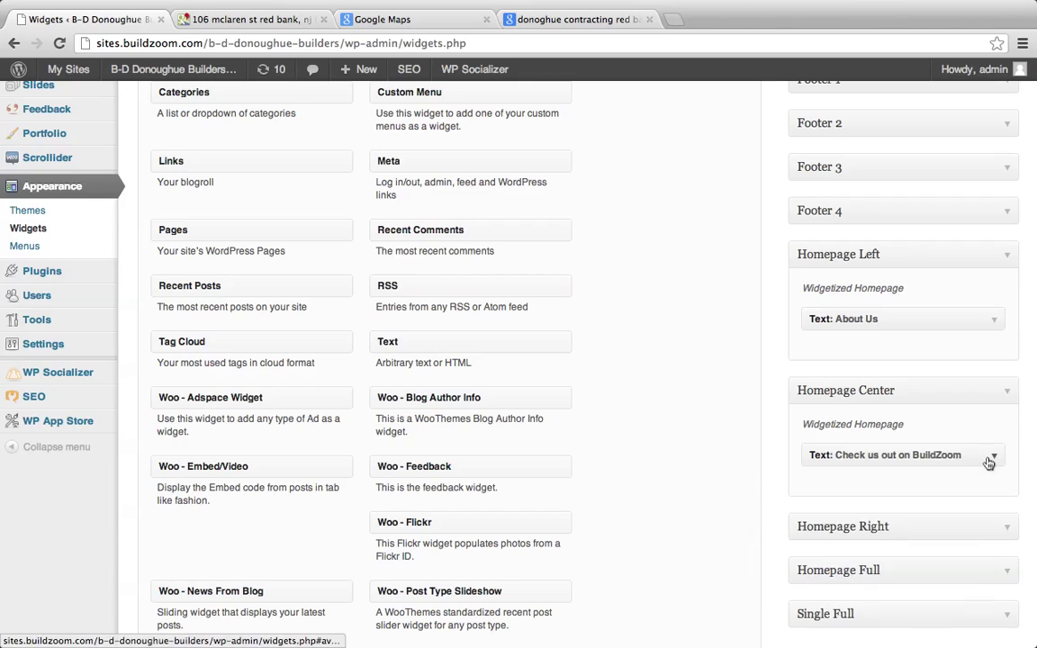
scroll(655, 441, down, 1)
scroll(654, 442, down, 3)
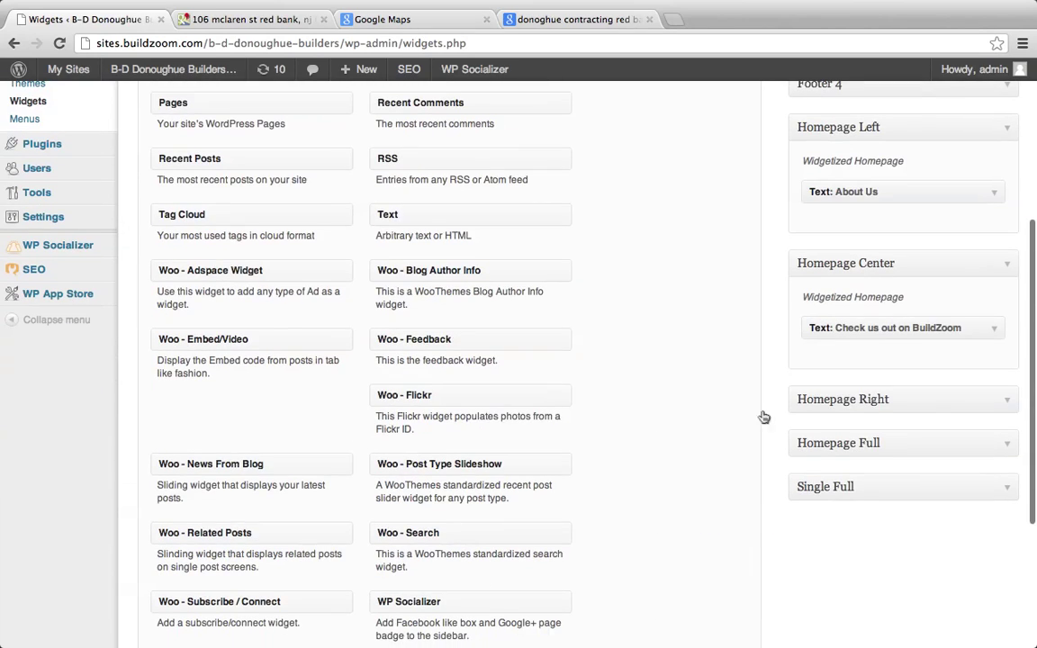
click(1001, 407)
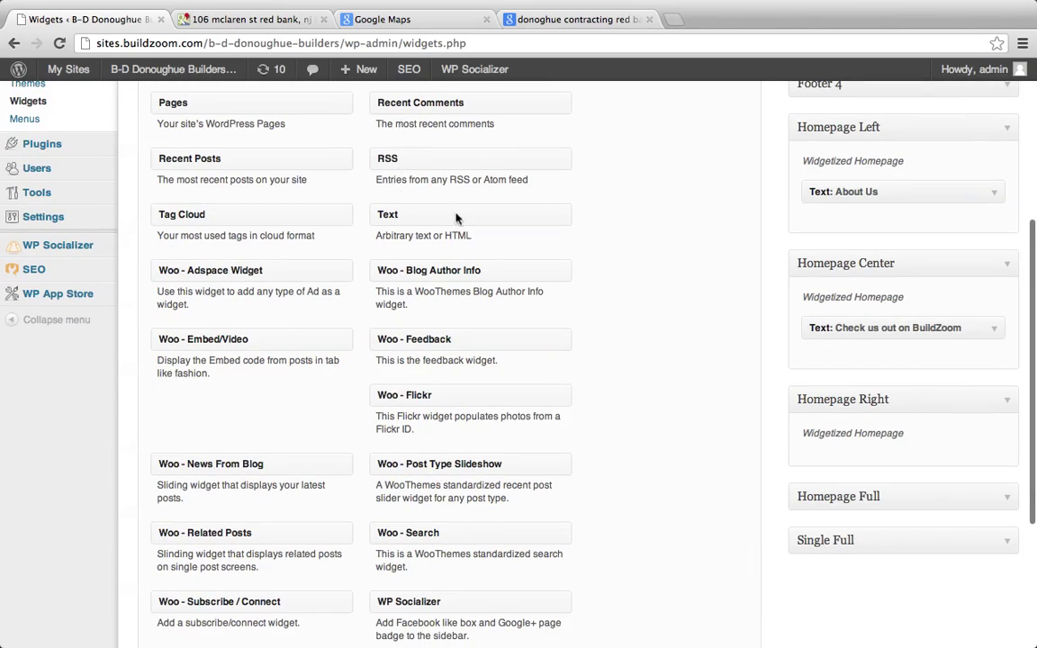
scroll(683, 301, up, 1)
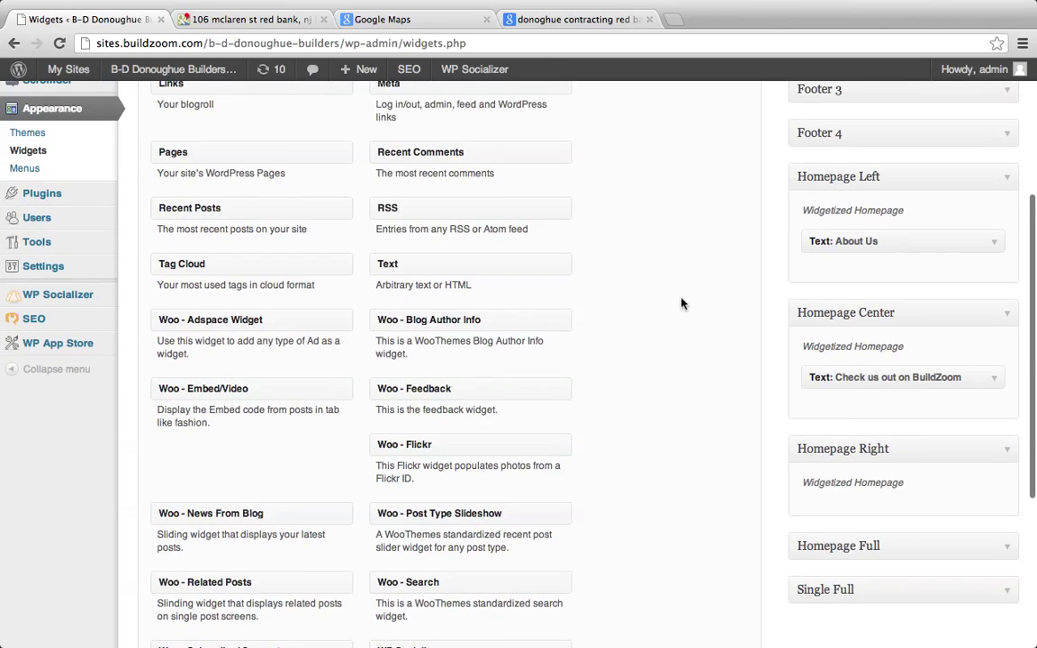
- Add a Text widget to Homepage Right and paste the 300×300 map iframe code into it
drag(416, 259, 843, 495)
scroll(731, 388, down, 5)
click(730, 428)
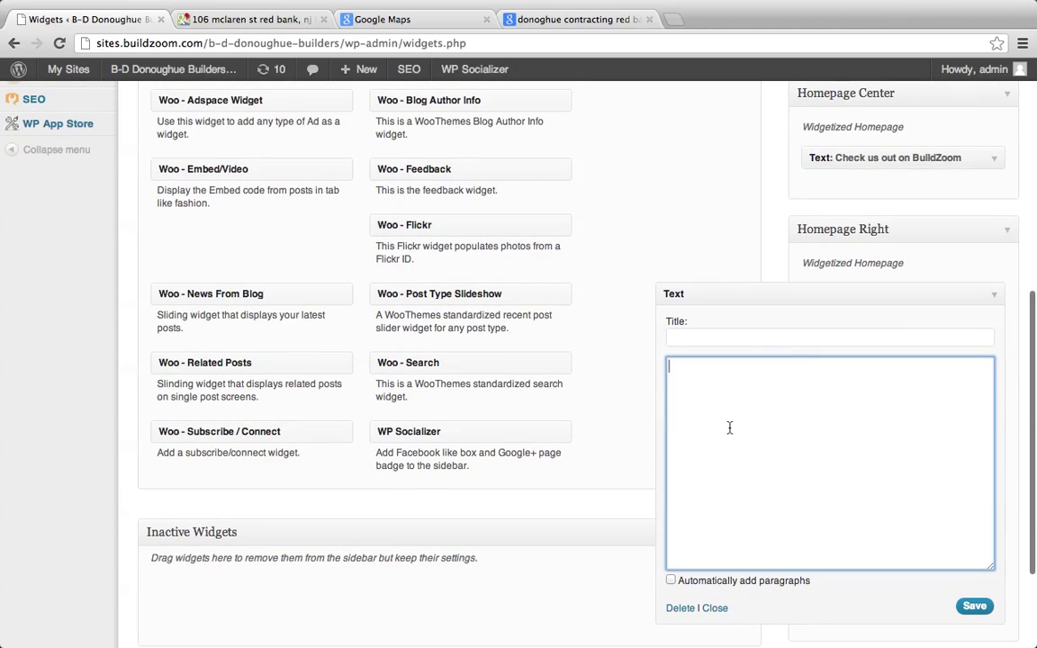
key(ctrl+v)
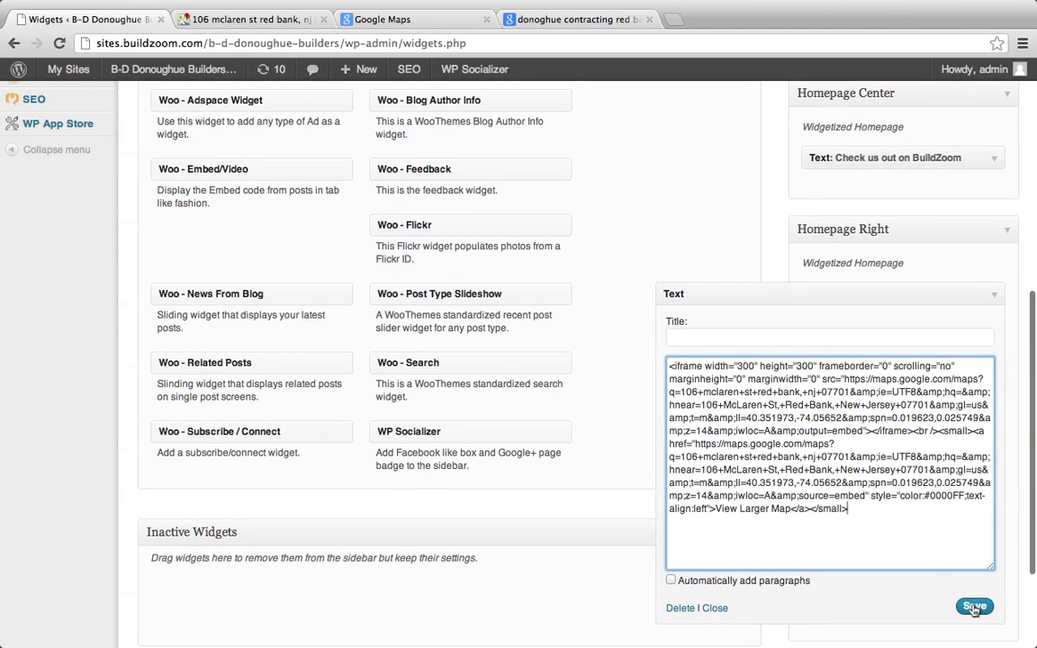
- Save the map widget and view the live homepage, scrolling down to the embedded map
click(974, 606)
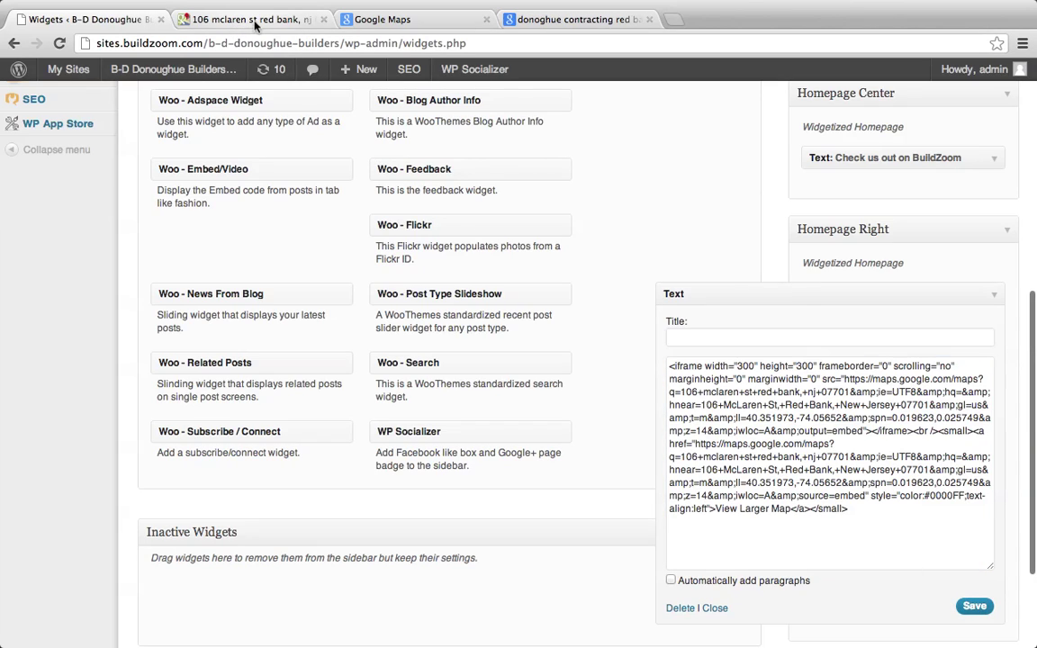
scroll(241, 162, up, 2)
mouse_move(179, 71)
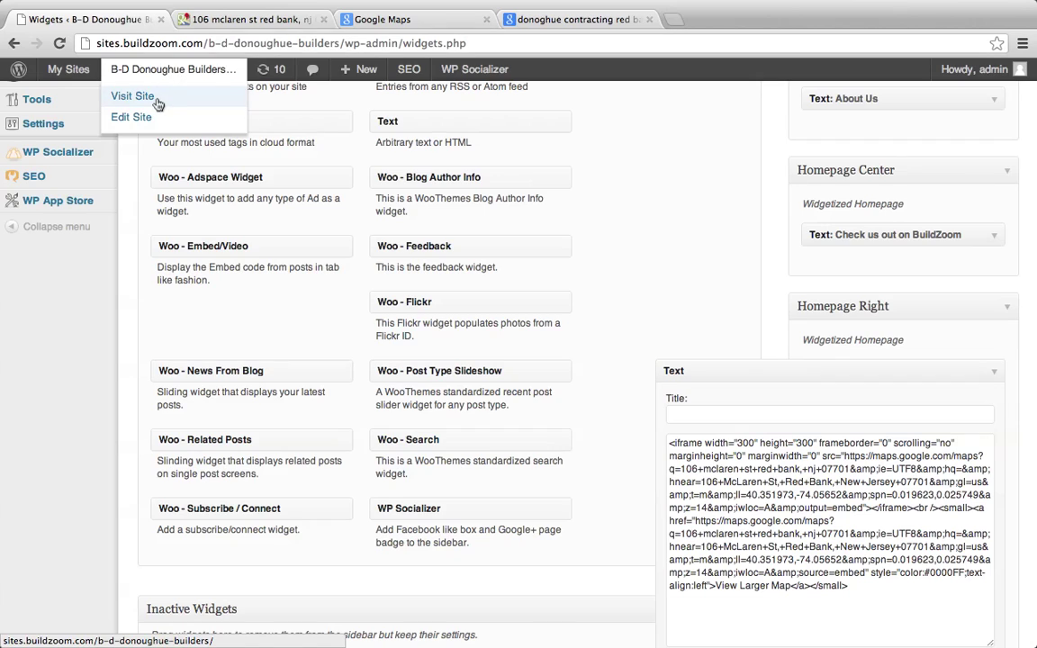
super+click(158, 104)
click(211, 19)
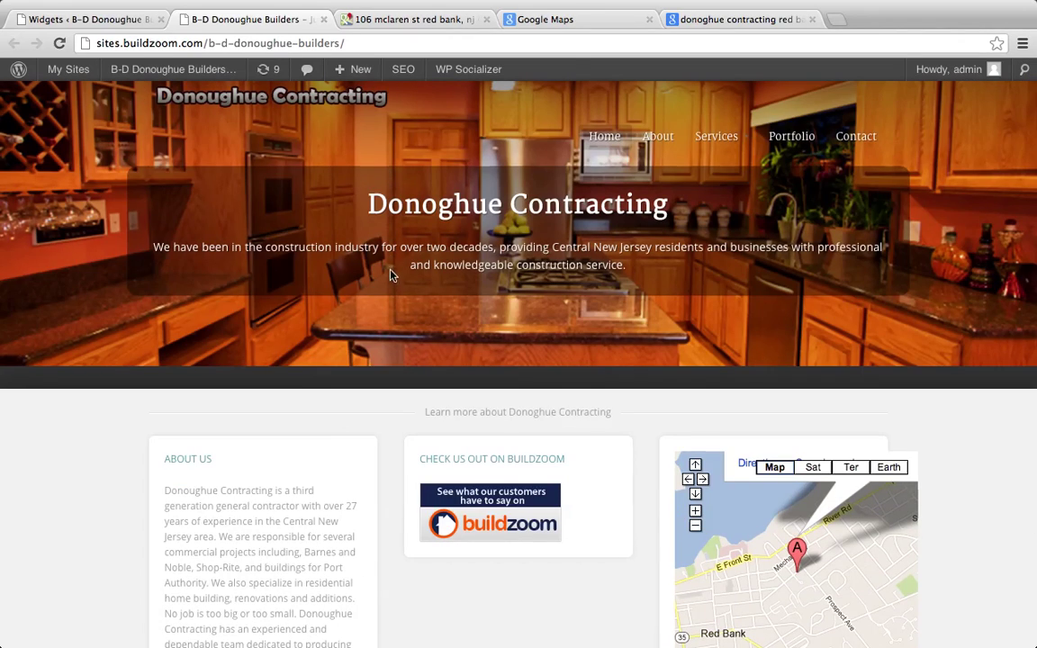
scroll(314, 258, down, 5)
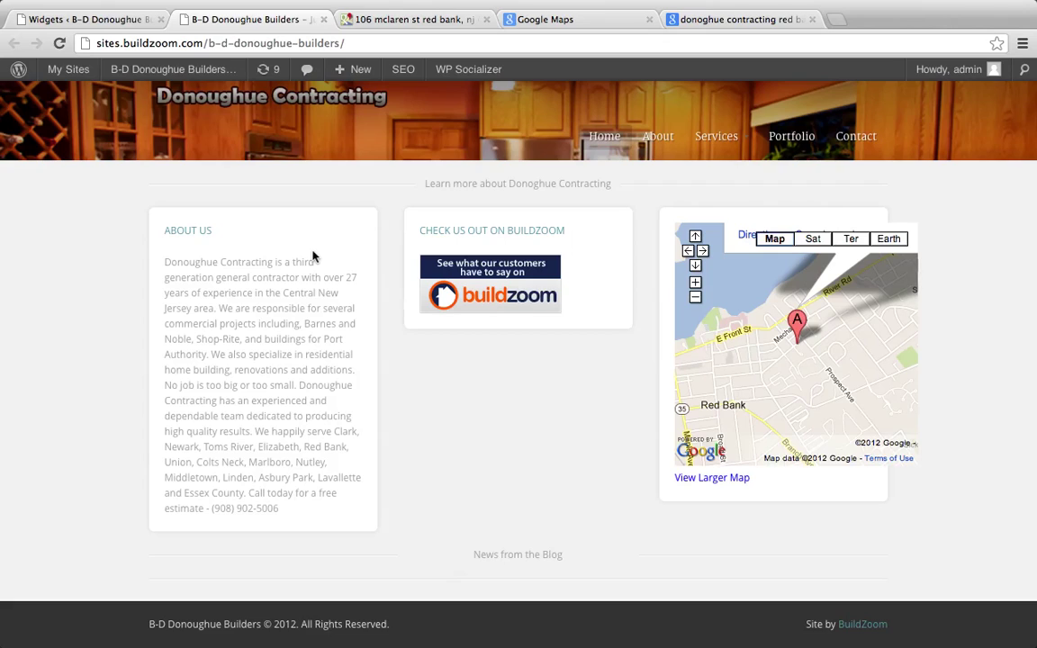
- Change the map widget's iframe width and height from 300 to 250 and save it
click(77, 19)
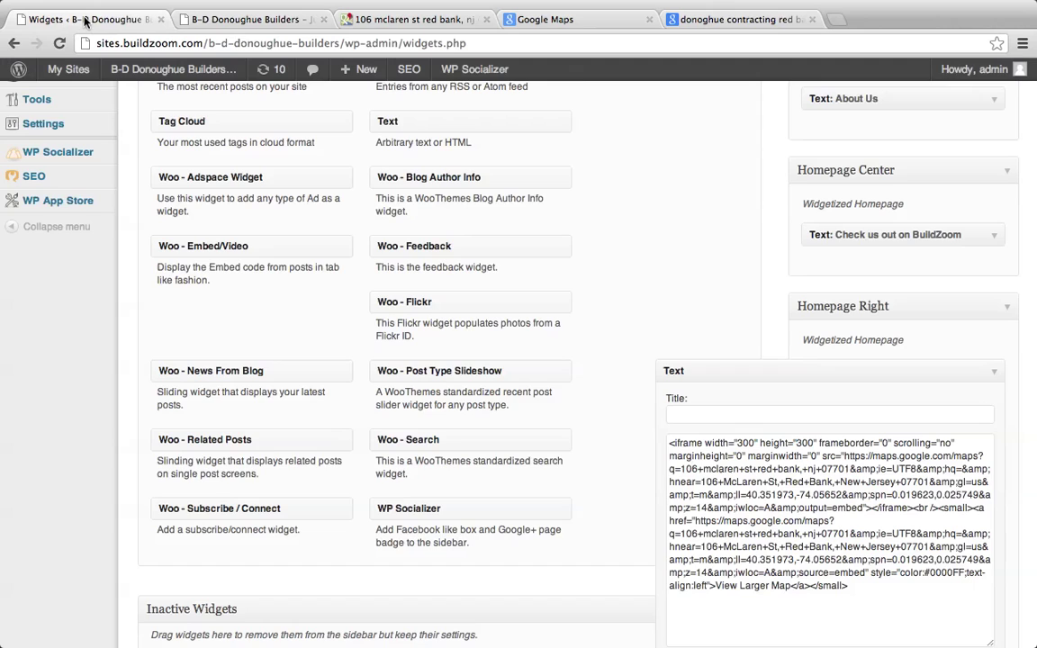
click(746, 443)
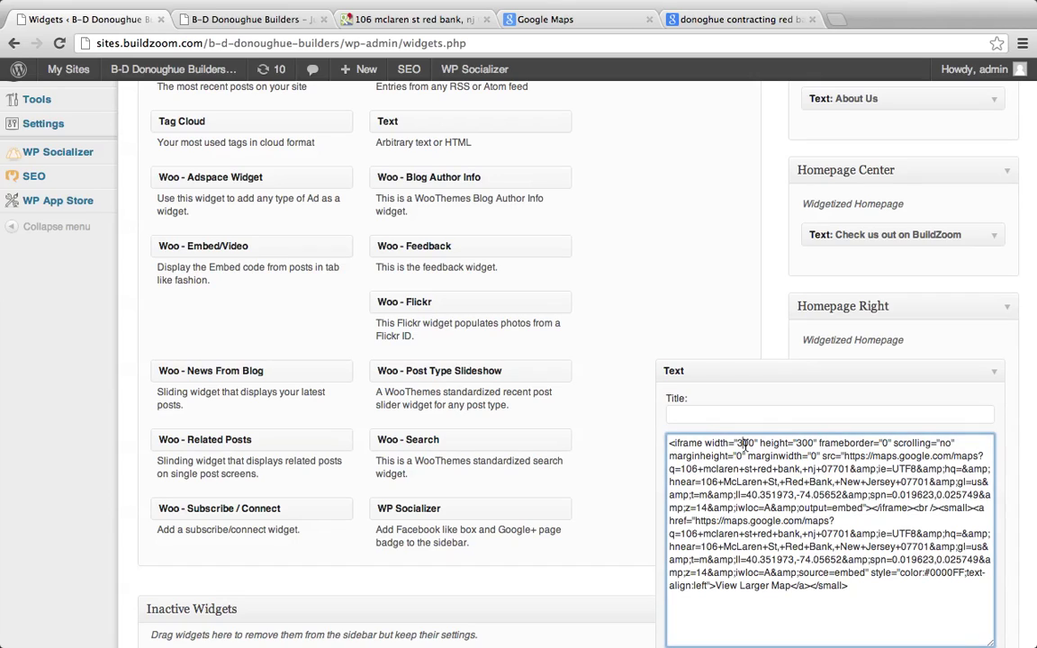
key(BackSpace)
key(BackSpace)
key(BackSpace)
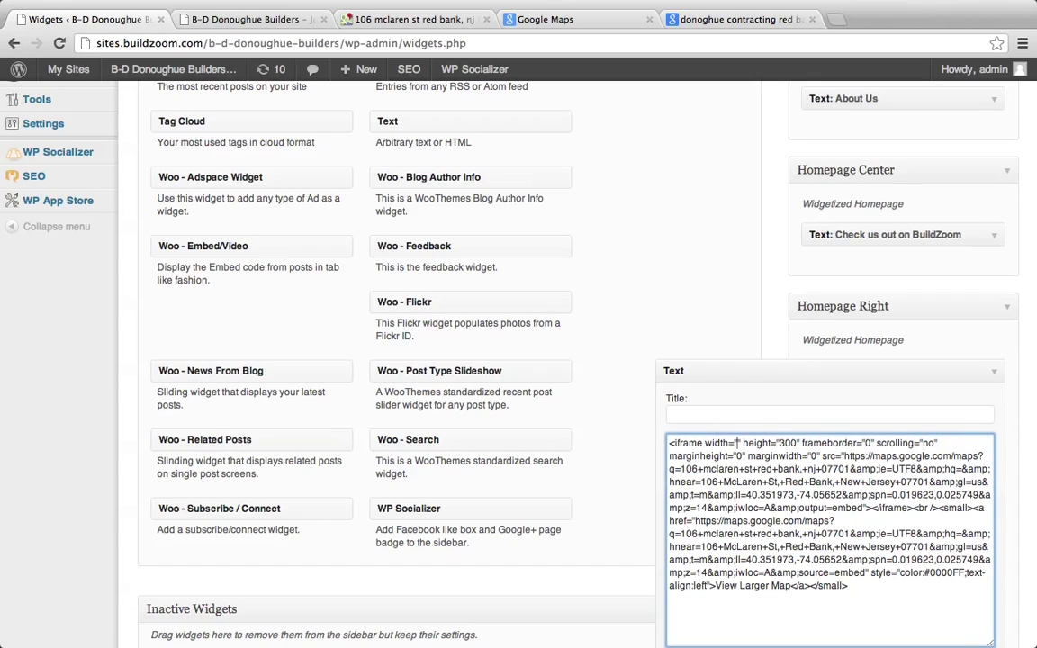
text(250)
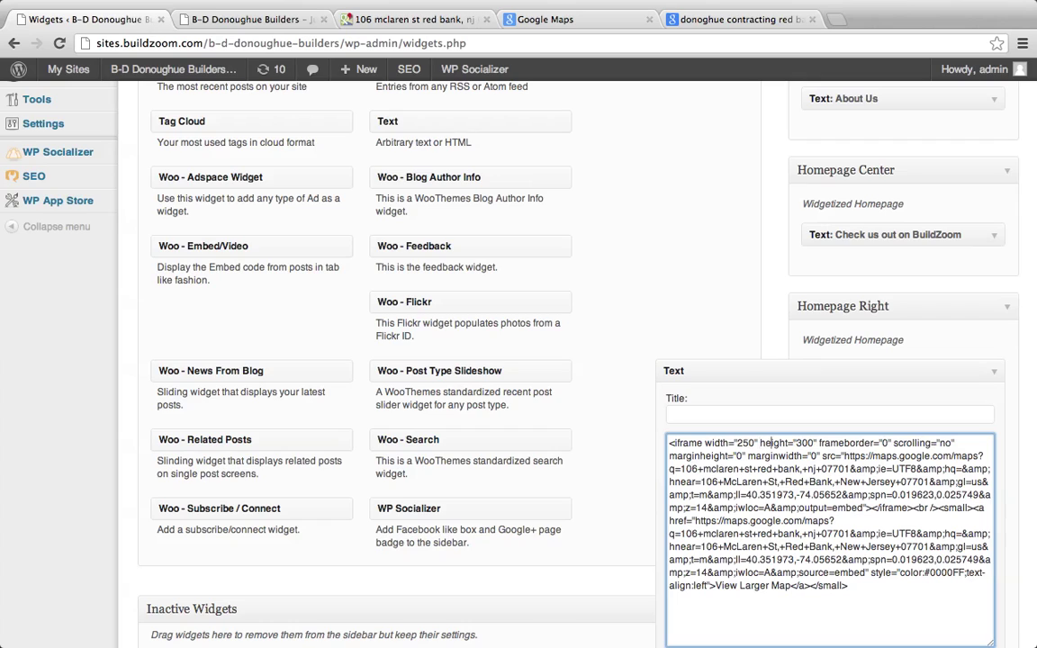
key(BackSpace)
key(BackSpace)
key(BackSpace)
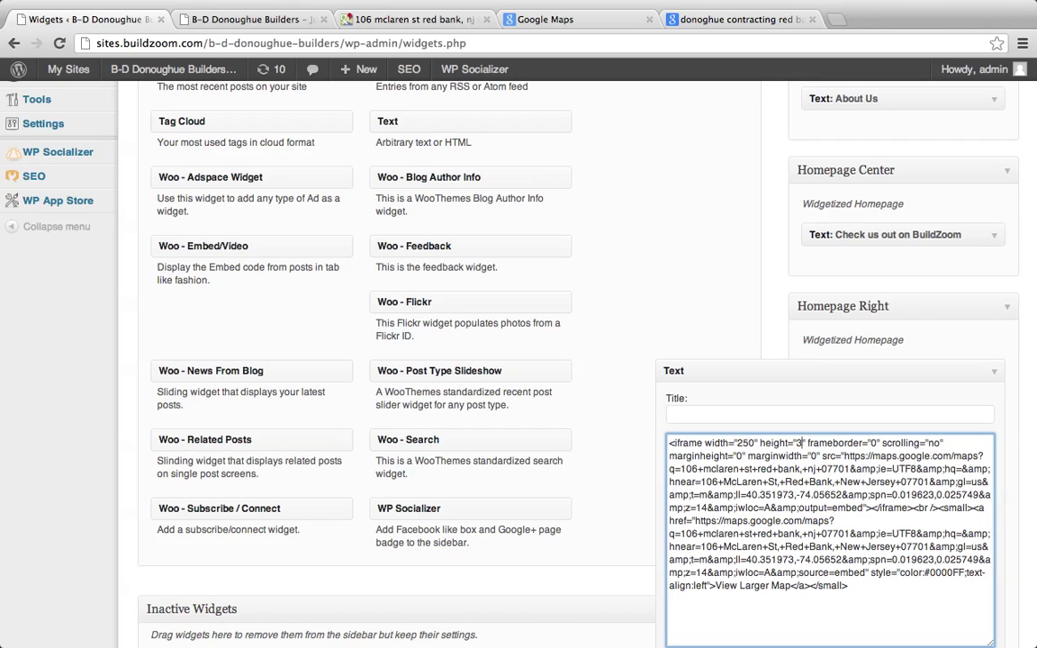
text(250)
scroll(817, 439, down, 3)
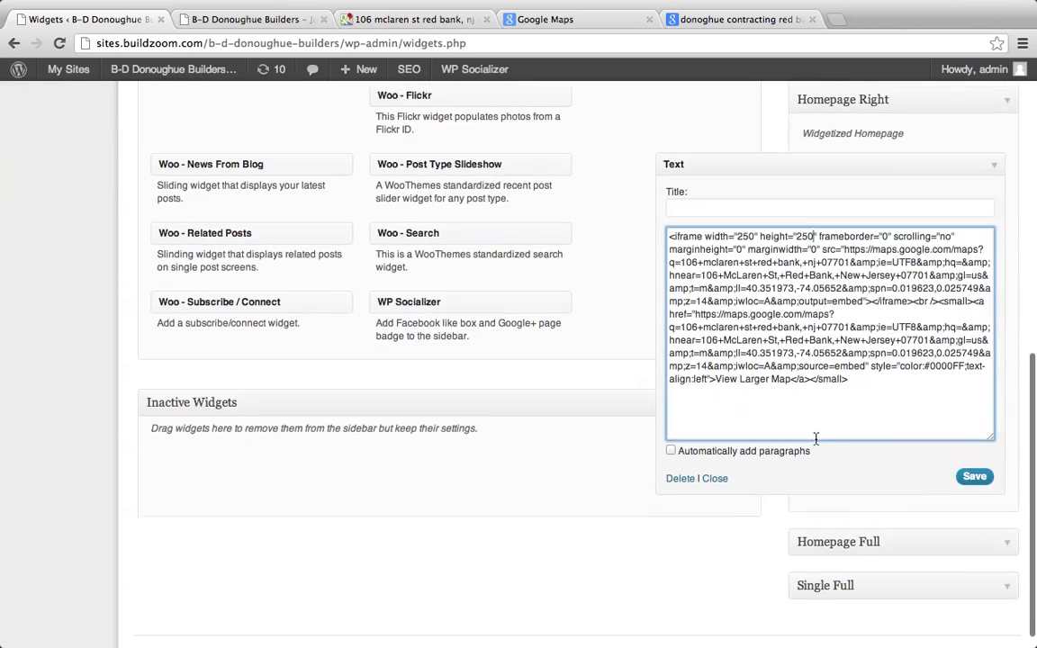
click(975, 476)
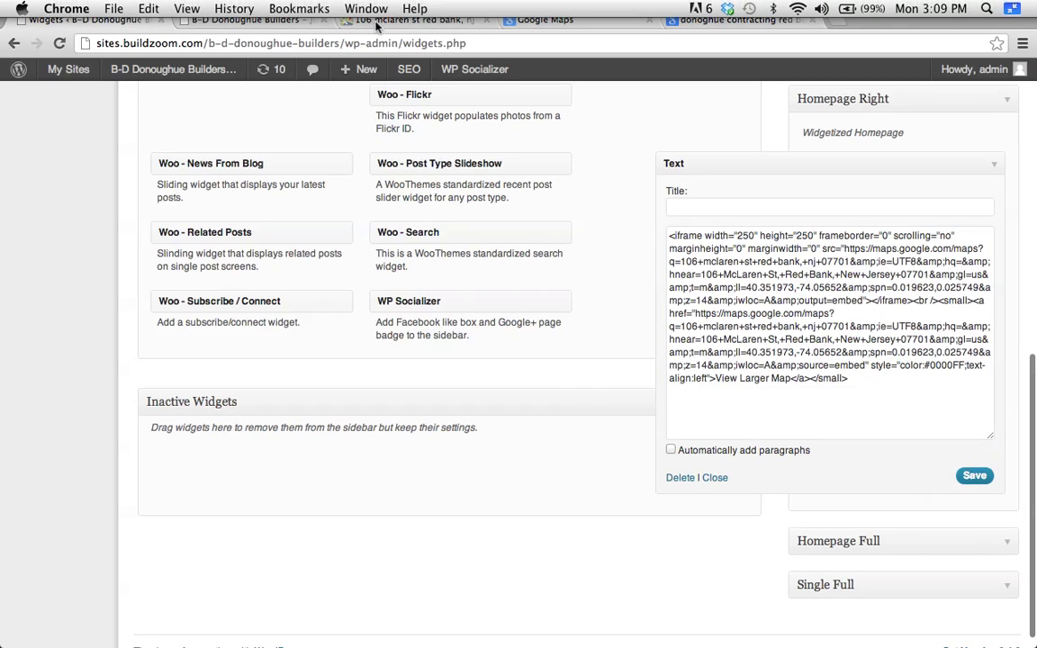
- Reload the live site to check the smaller map, then collapse the map widget in Widgets
click(220, 20)
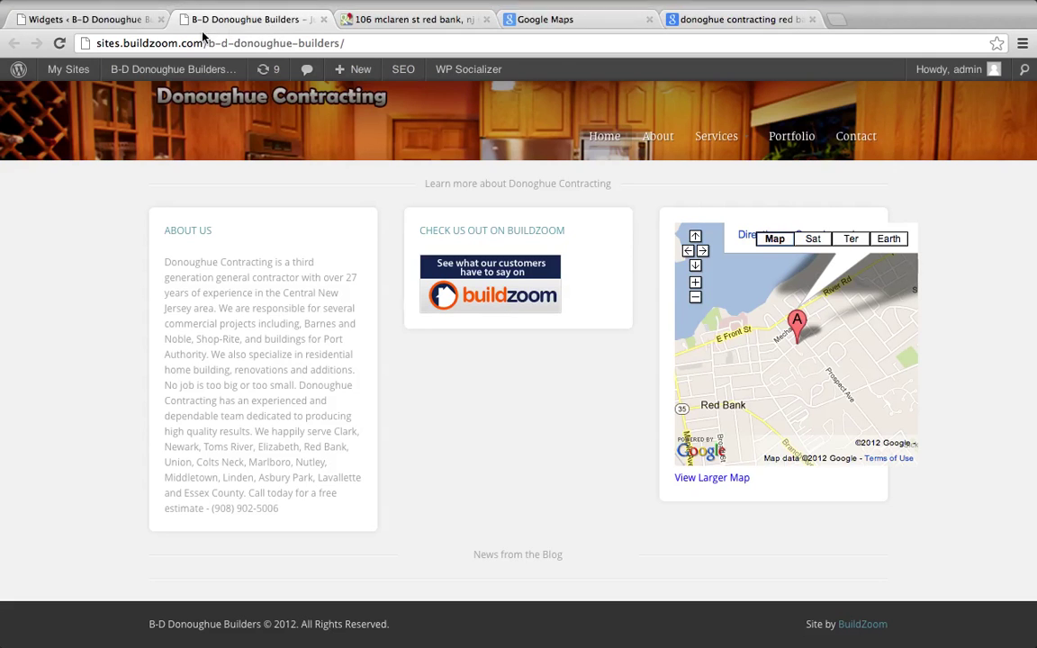
click(59, 43)
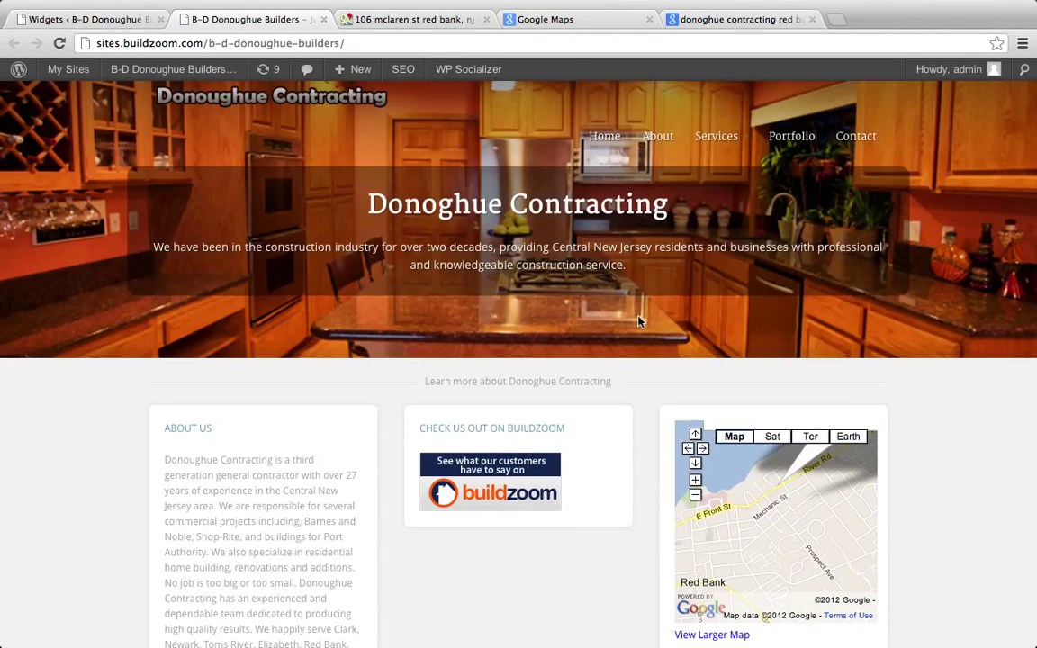
click(116, 19)
scroll(862, 201, up, 4)
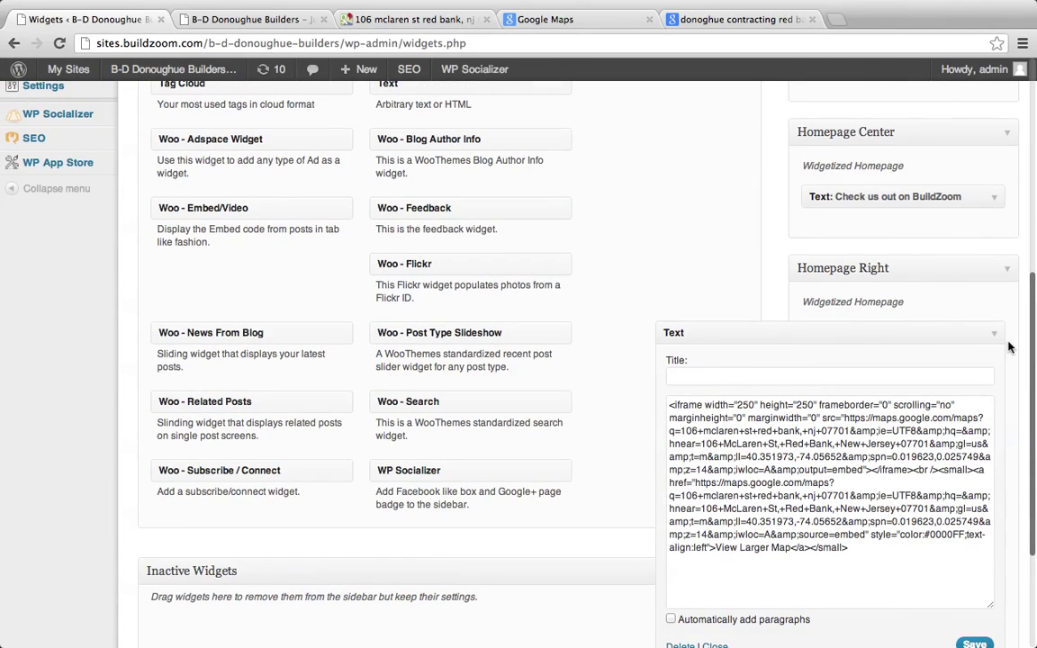
click(995, 333)
- Move the map widget into Homepage Center and the BuildZoom badge into Homepage Right
scroll(846, 284, up, 2)
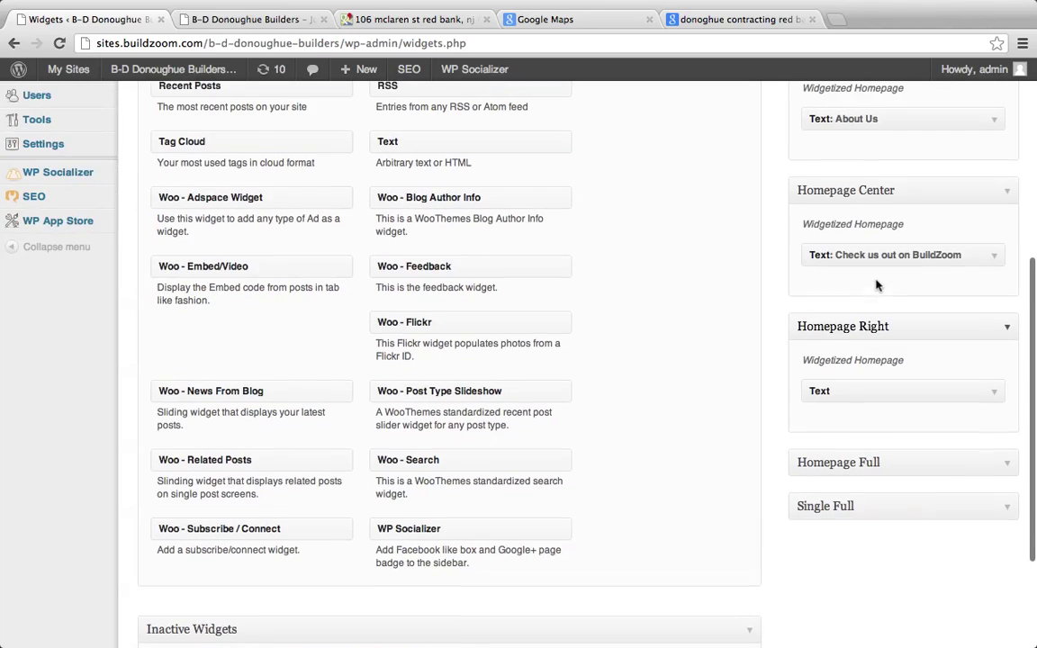
drag(873, 392, 868, 254)
drag(862, 294, 864, 405)
- Reload the live homepage and check the centred map beside the right-hand BuildZoom badge
click(255, 20)
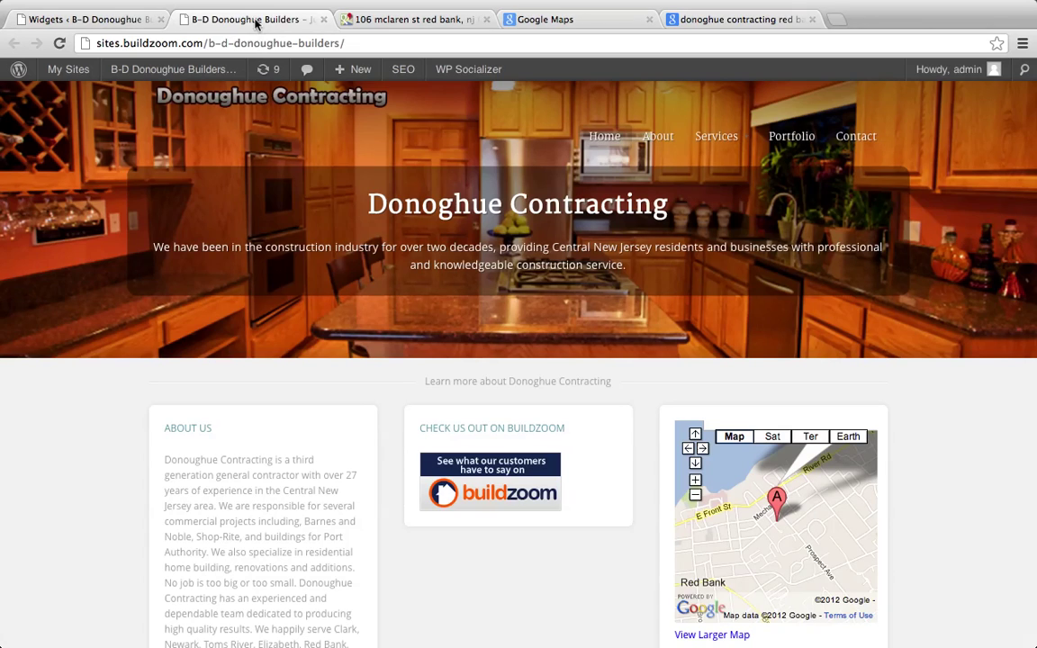
click(58, 42)
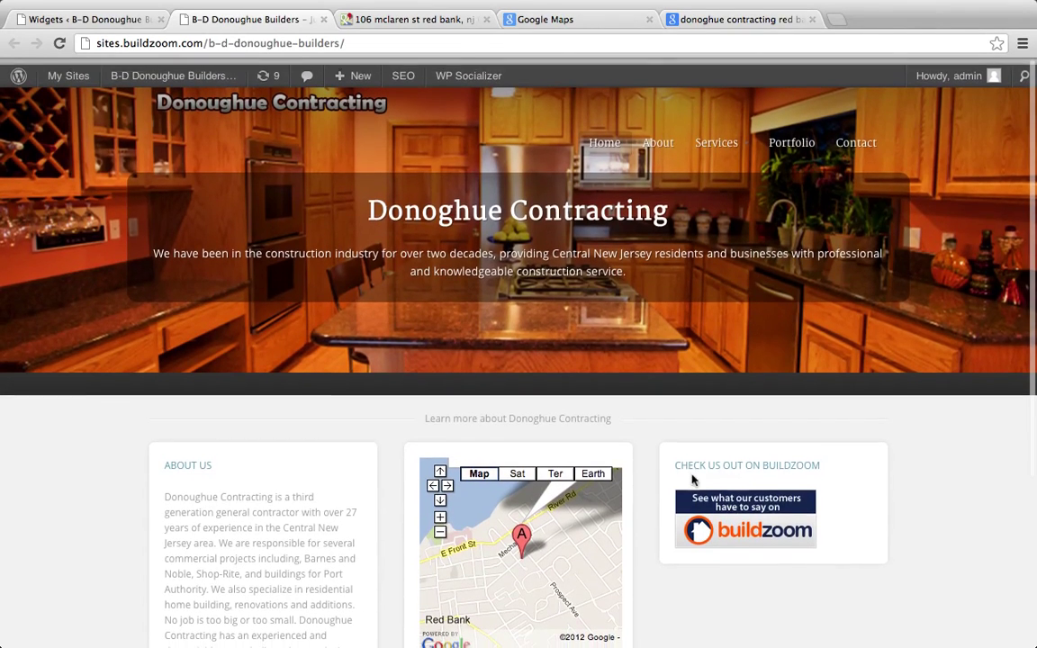
scroll(693, 478, down, 5)
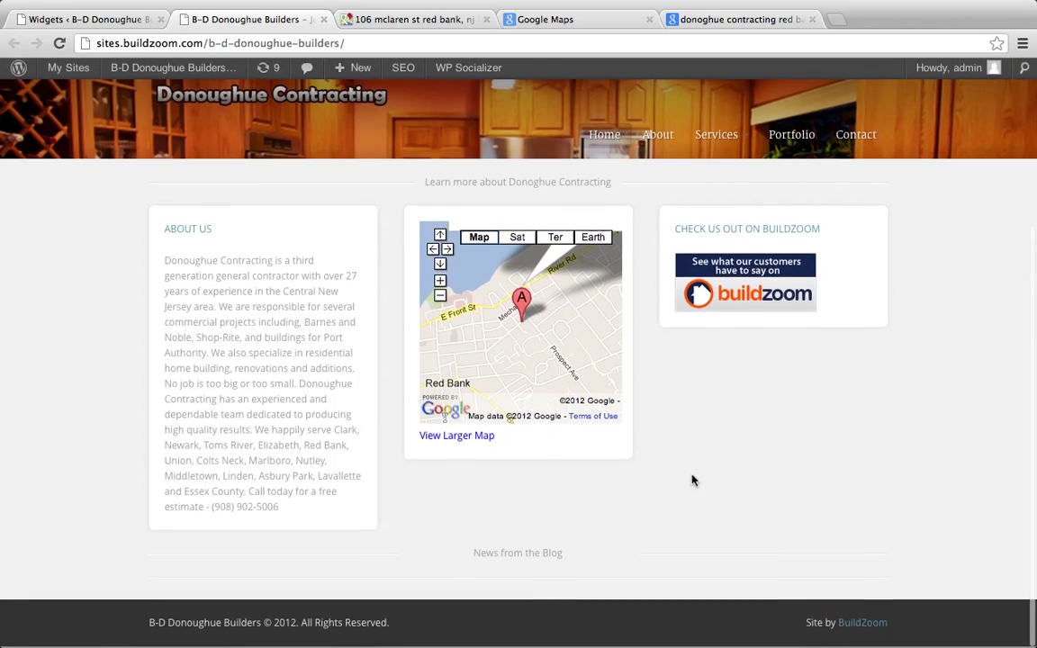
scroll(691, 480, up, 5)
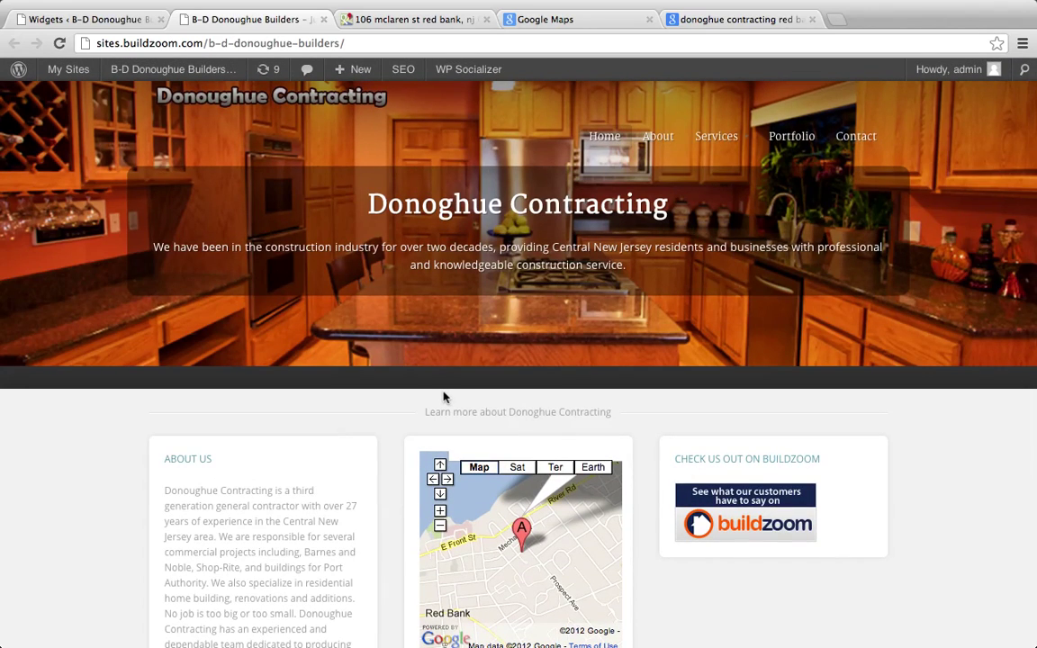
scroll(443, 397, down, 3)
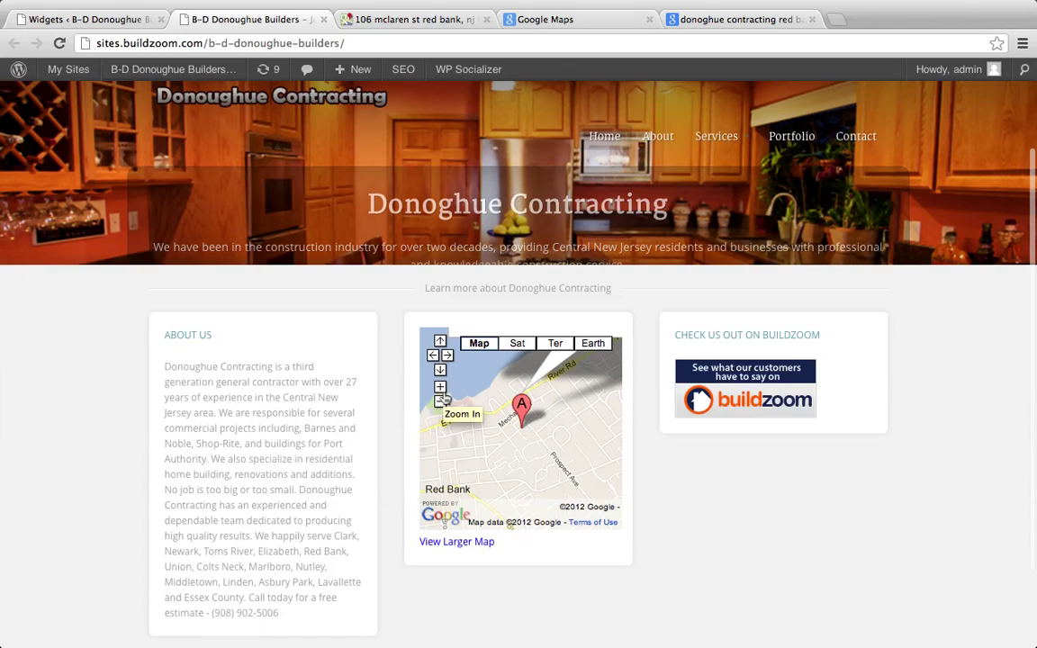
scroll(443, 397, up, 3)
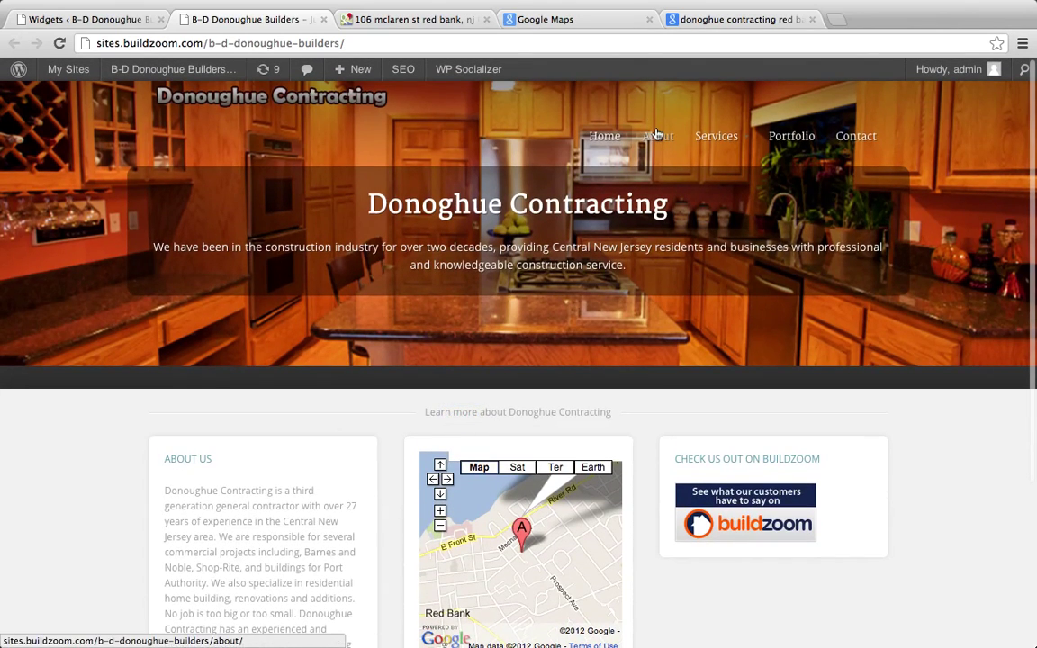
- Look over the About page, then go back to the Widgets admin page
click(656, 135)
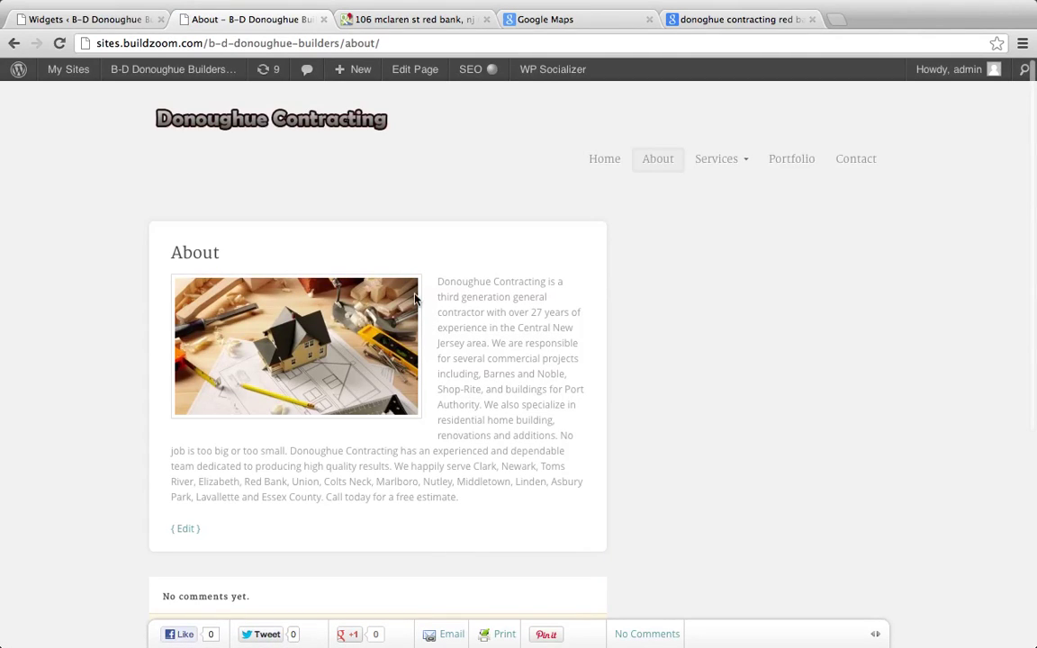
scroll(414, 299, down, 5)
scroll(416, 297, up, 3)
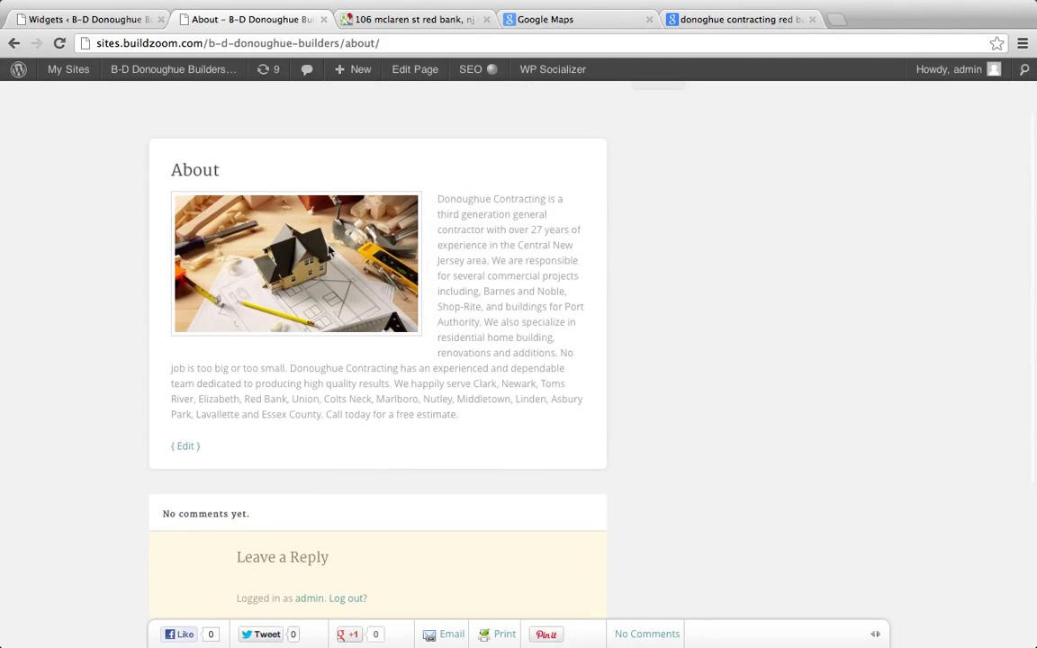
scroll(524, 299, down, 3)
scroll(524, 301, up, 4)
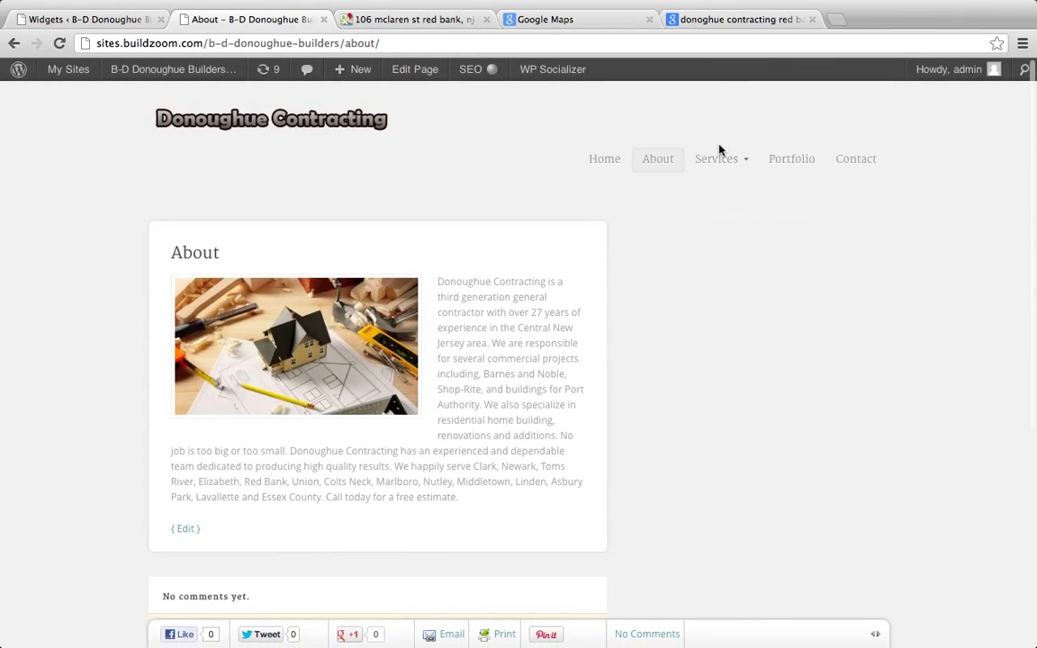
click(87, 20)
scroll(697, 412, up, 1)
- Drag a new Text widget from Available Widgets into the Primary sidebar
scroll(698, 408, down, 3)
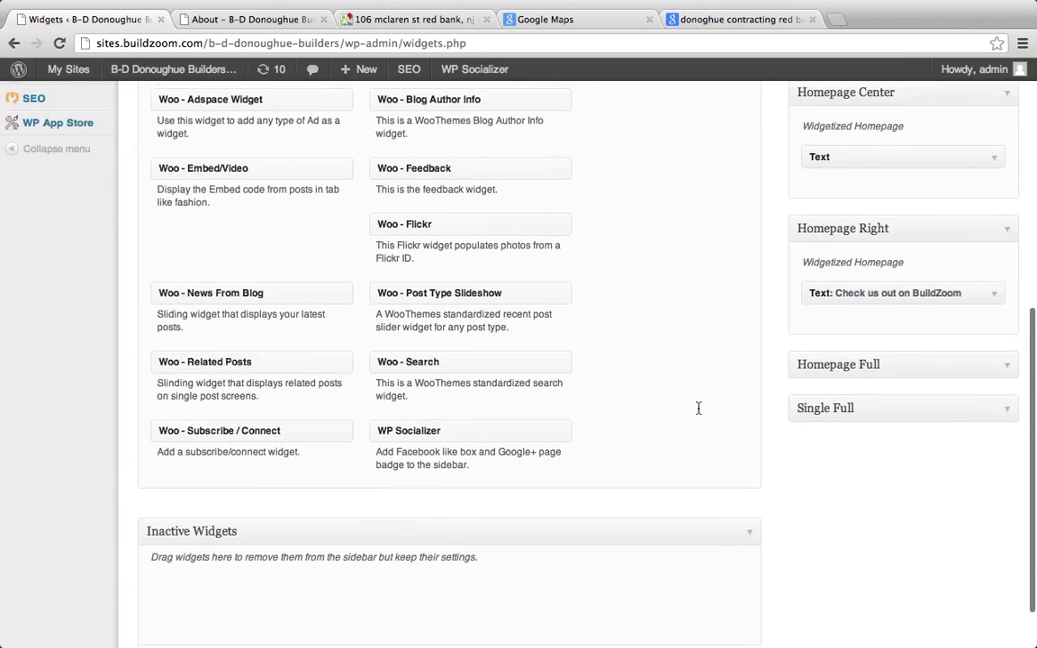
click(997, 410)
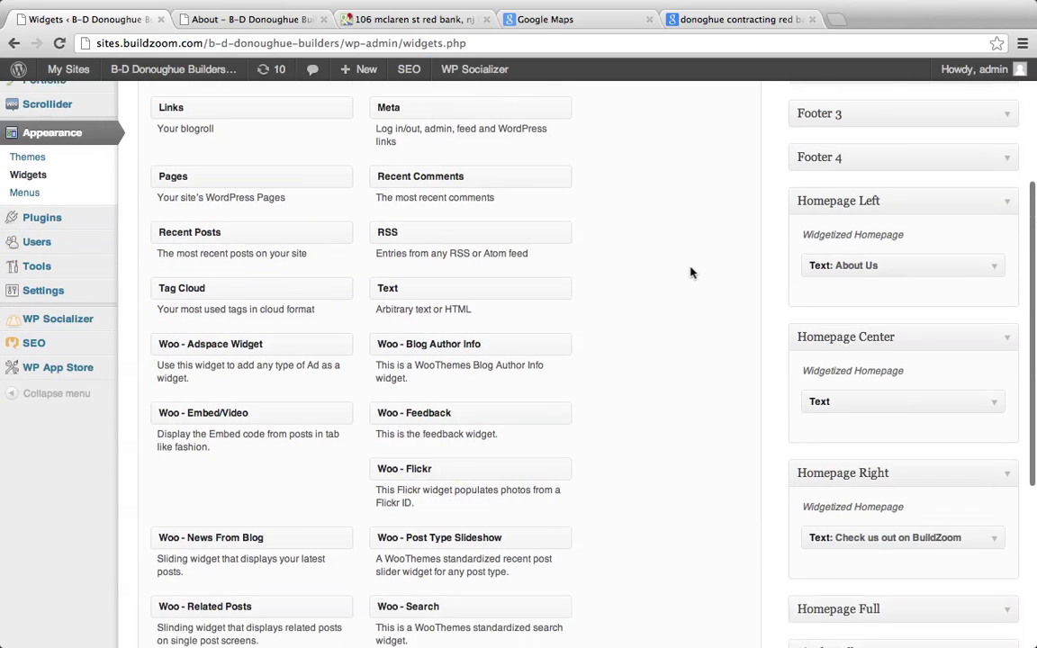
scroll(689, 271, up, 5)
scroll(692, 272, up, 2)
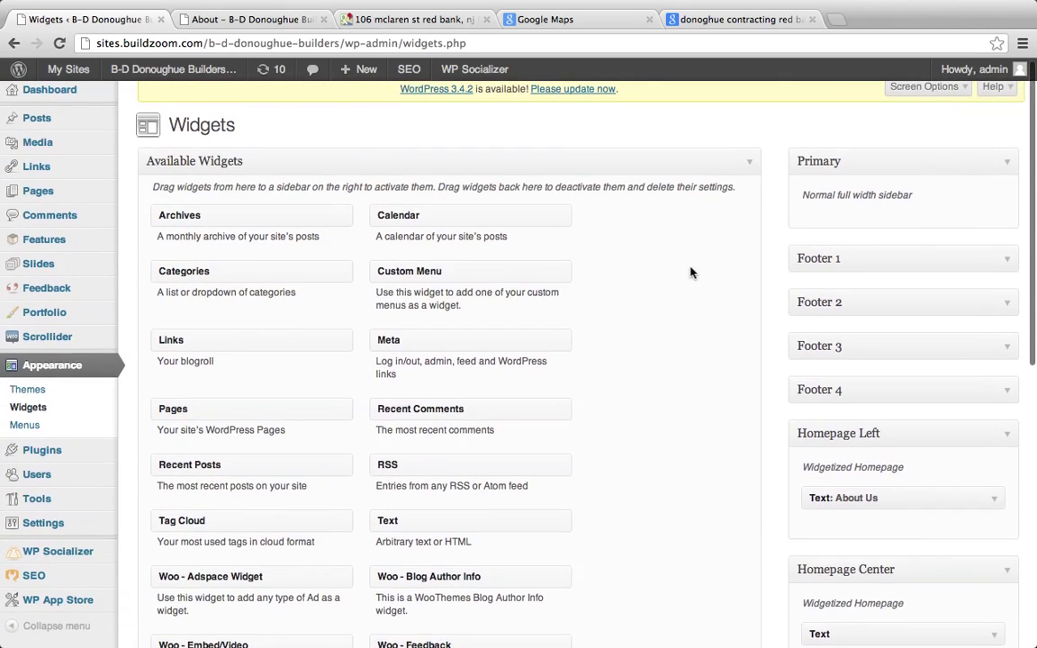
scroll(691, 272, down, 1)
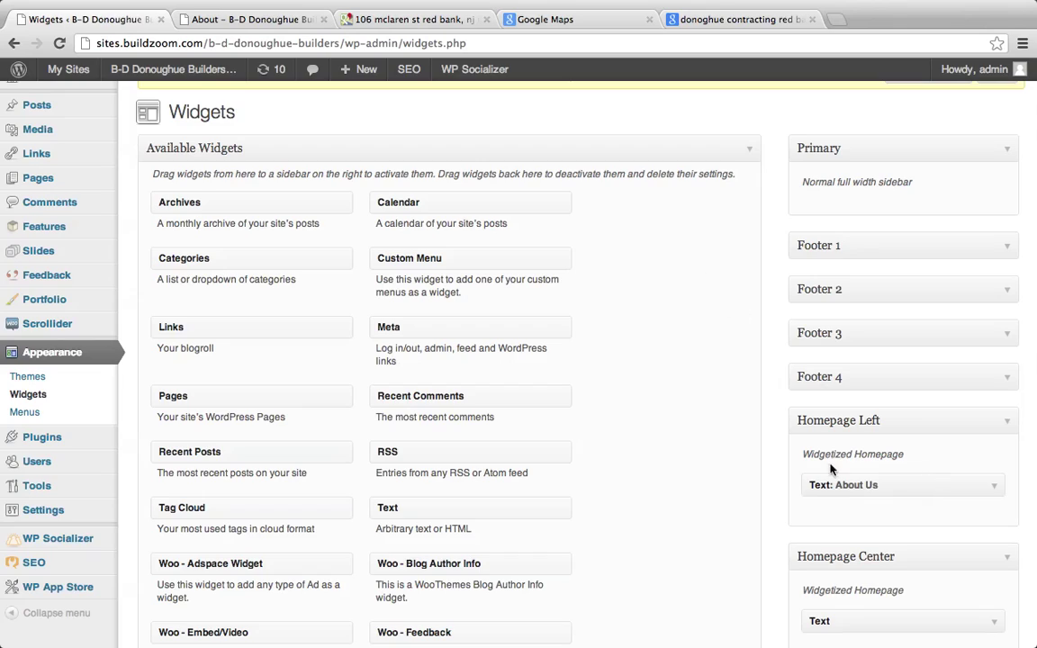
drag(431, 506, 907, 259)
drag(405, 508, 864, 194)
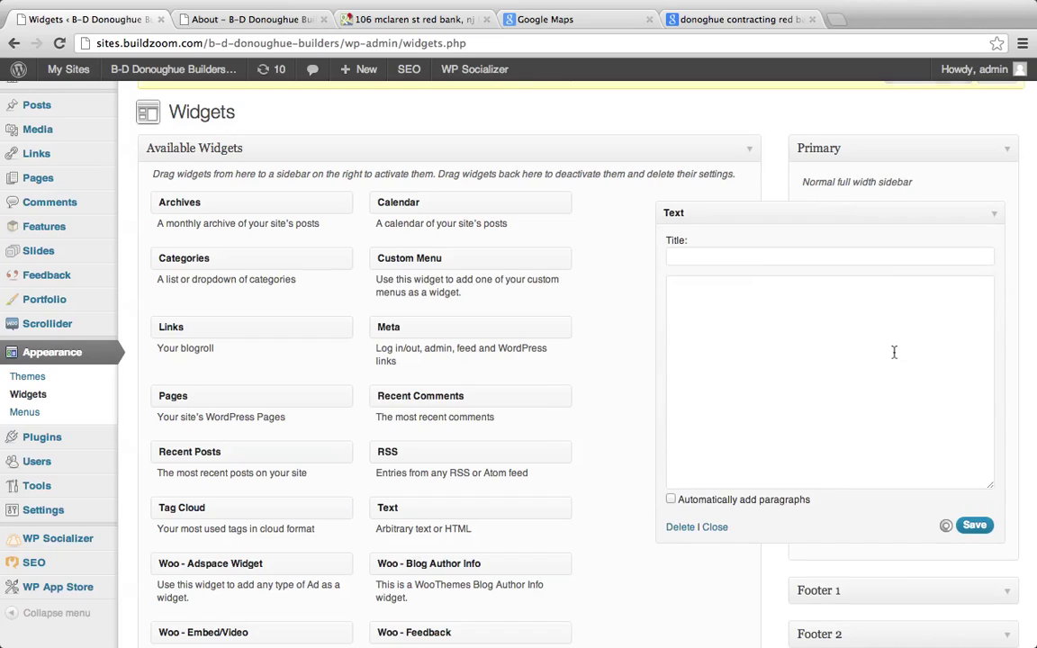
- Title the new Text widget 'Contact us for a free estimate'
scroll(894, 352, down, 5)
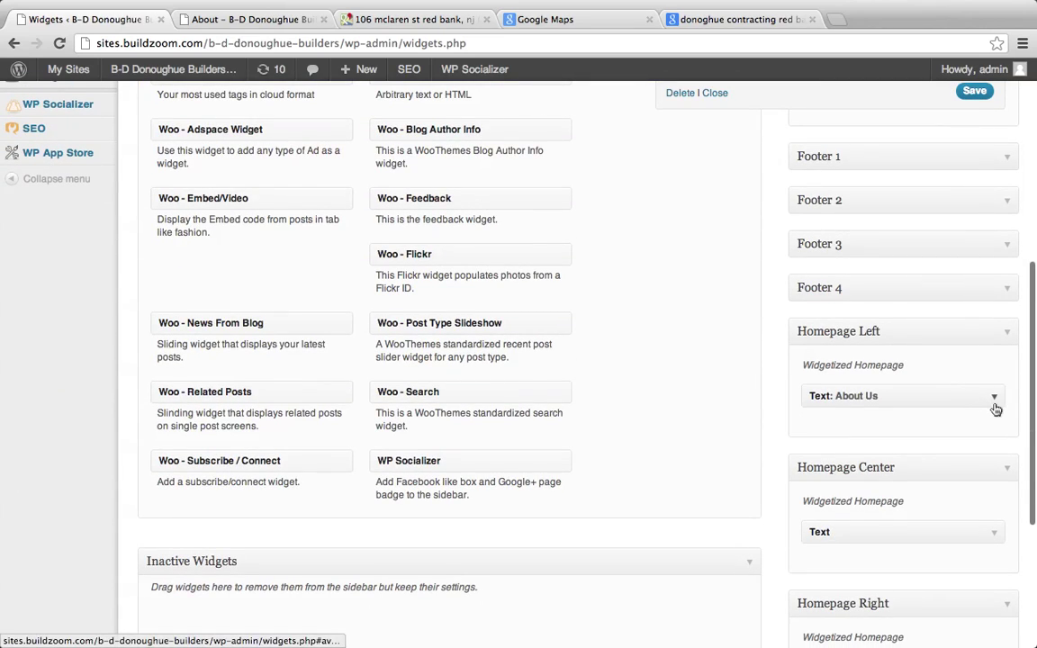
scroll(898, 293, up, 5)
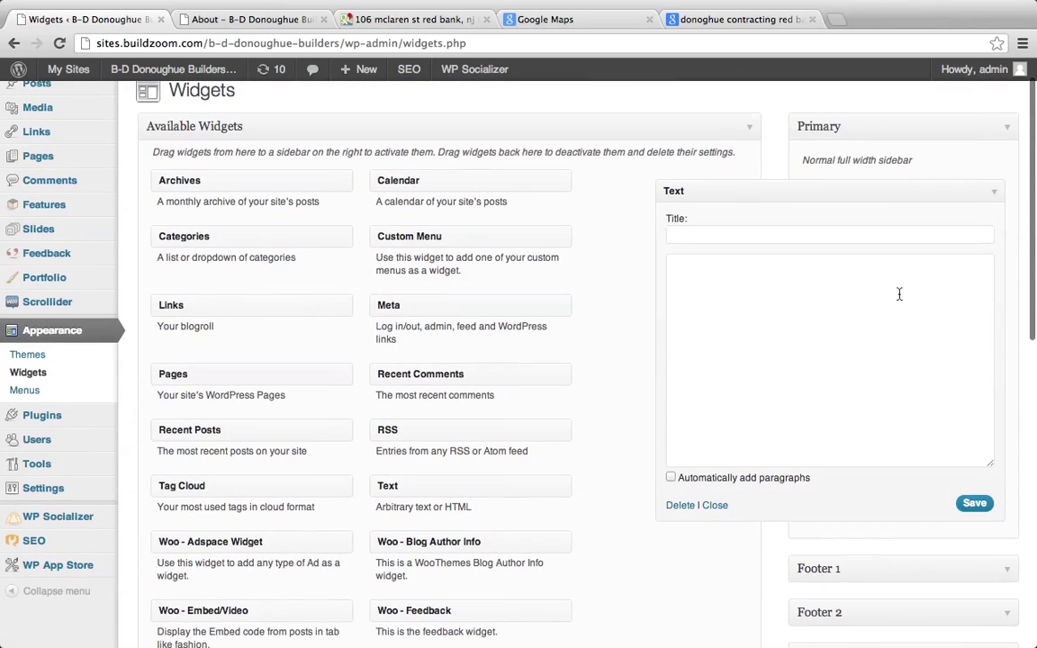
click(803, 231)
text(Contact us for a free estimate)
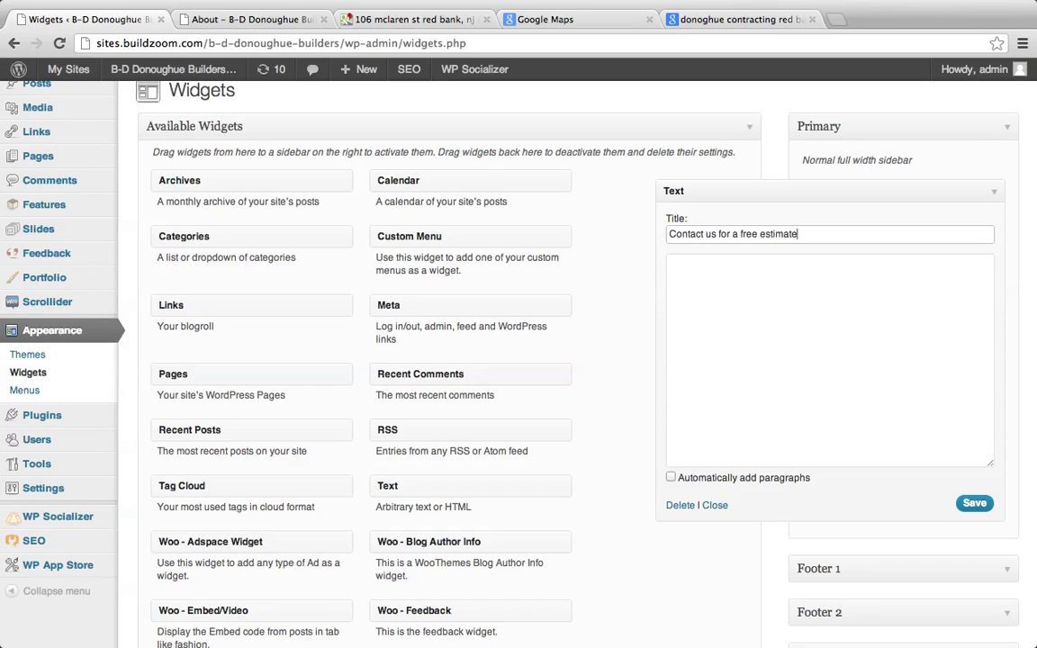
click(671, 263)
text(t us)
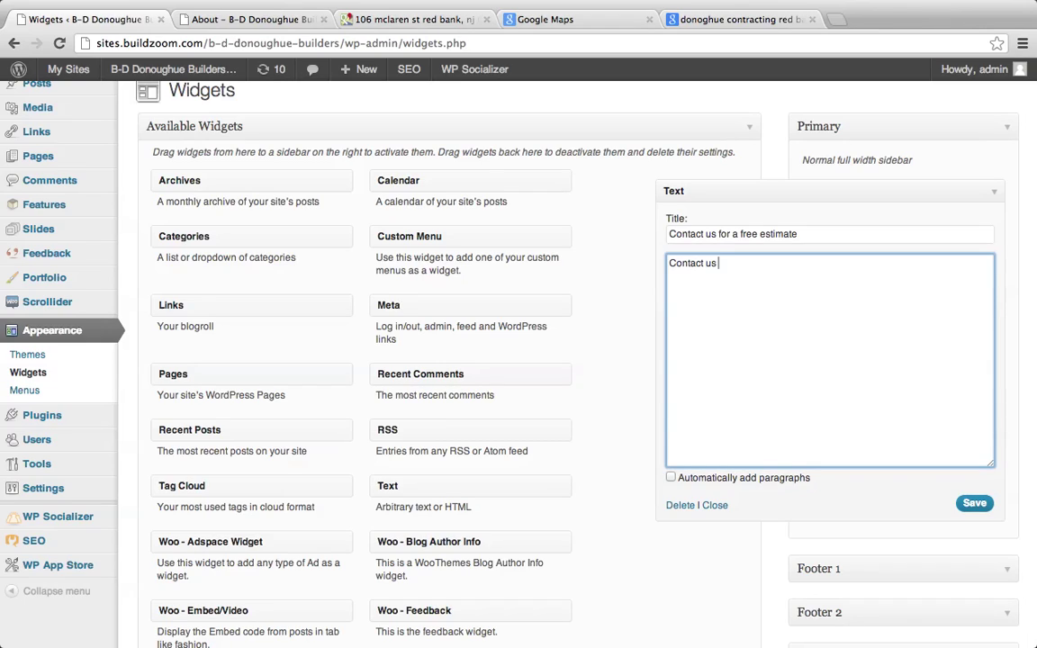
key(BackSpace)
key(BackSpace)
- Replace the widget content with an h1 'Call us at' business phone heading and begin an <a href> link
key(super+a)
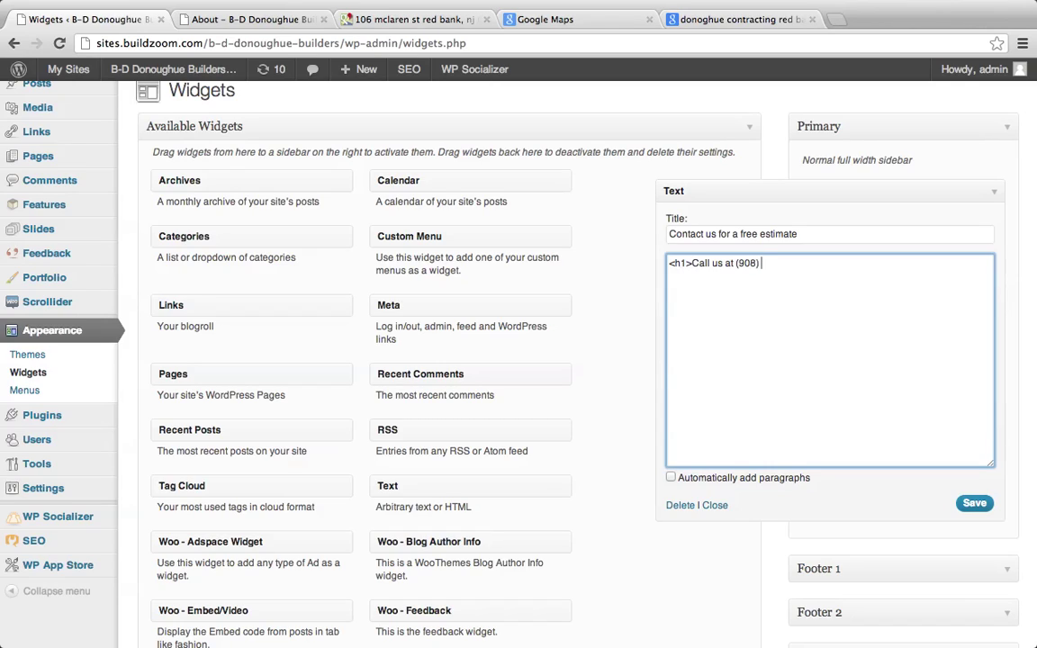
key(Return)
text(<a href)
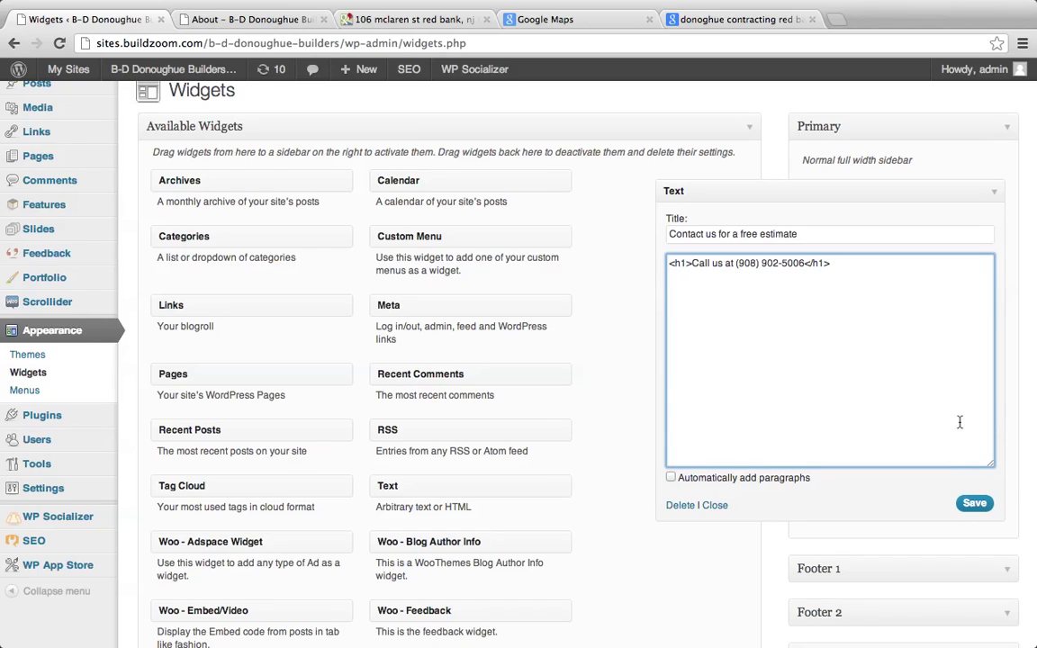
- Save the contact widget and add a Primary Text widget titled 'Check us out on BuildZoom'
click(977, 506)
click(996, 192)
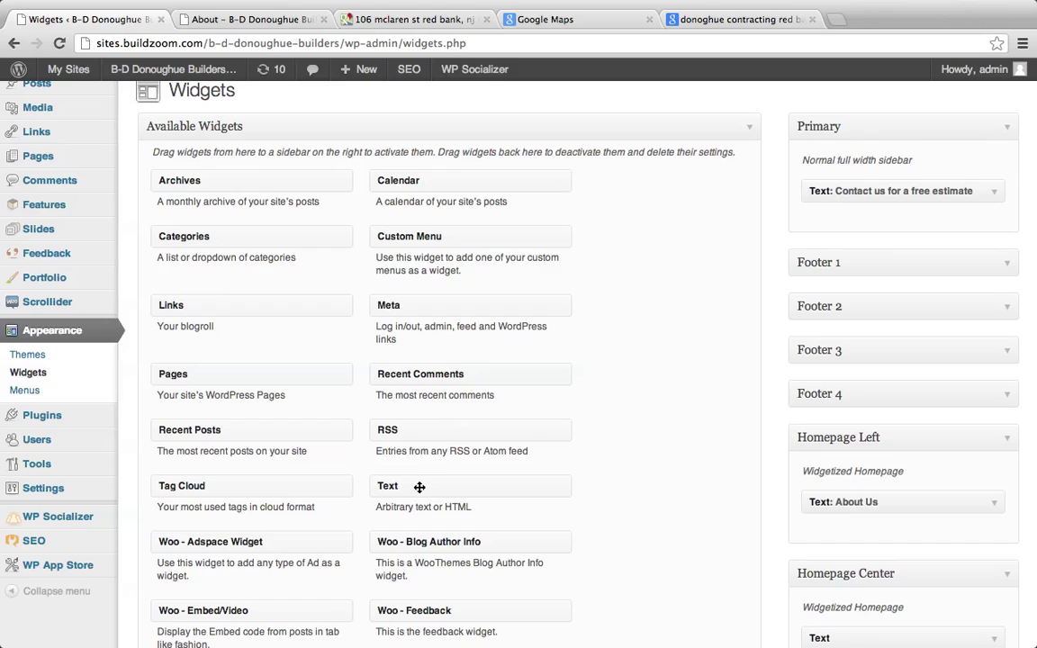
drag(420, 487, 794, 220)
click(737, 271)
scroll(737, 271, down, 2)
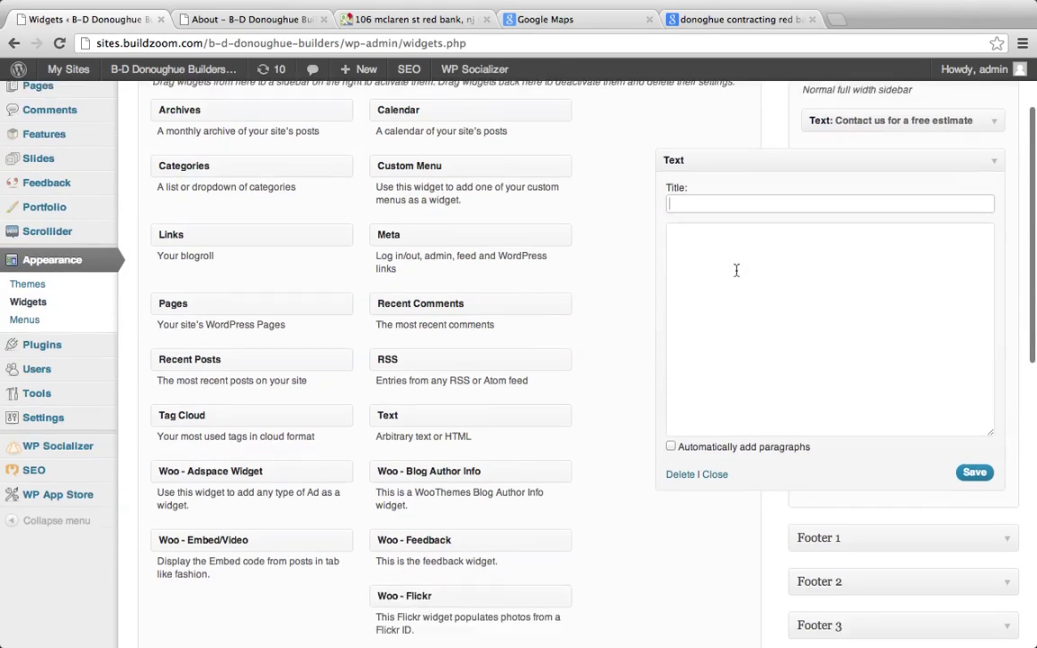
scroll(737, 270, down, 1)
text(Check us)
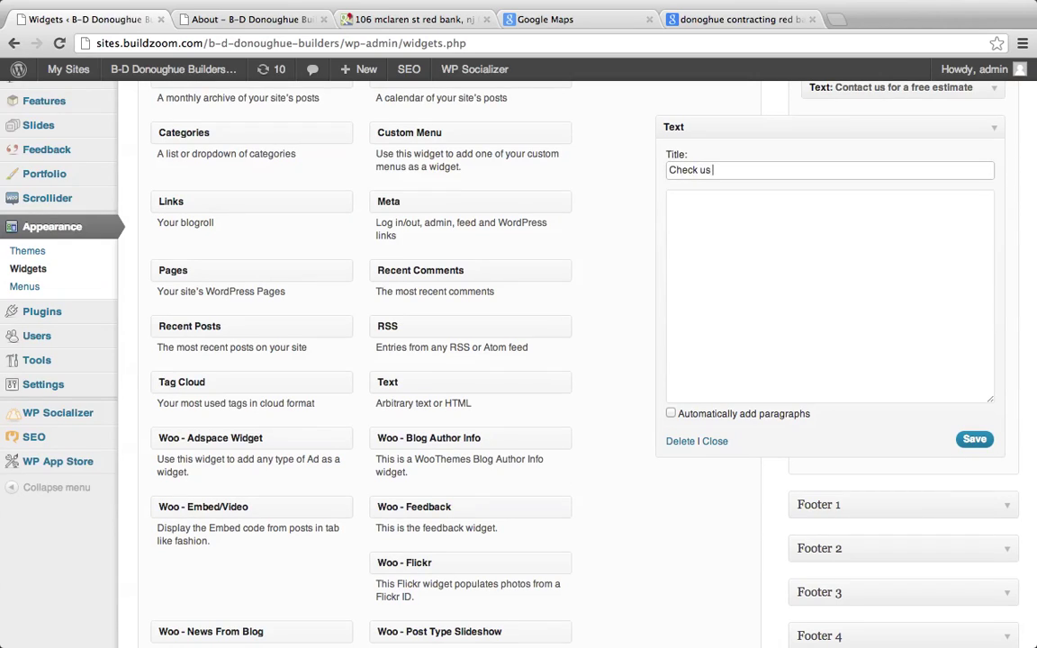
text( out on BuildZoom!)
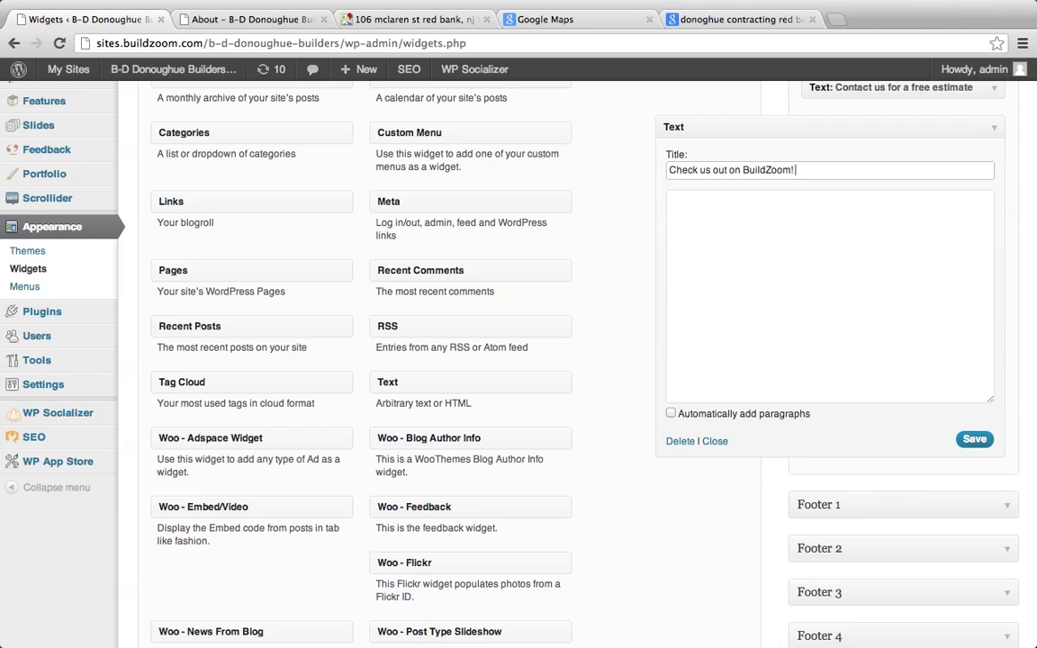
scroll(868, 356, down, 5)
scroll(884, 437, down, 5)
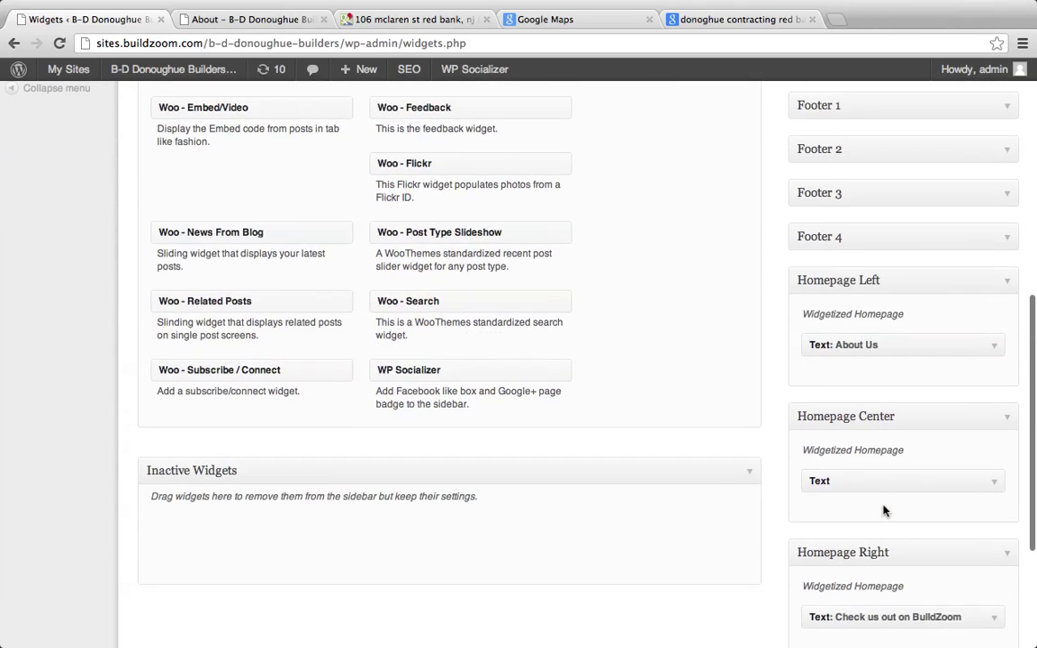
scroll(953, 502, down, 3)
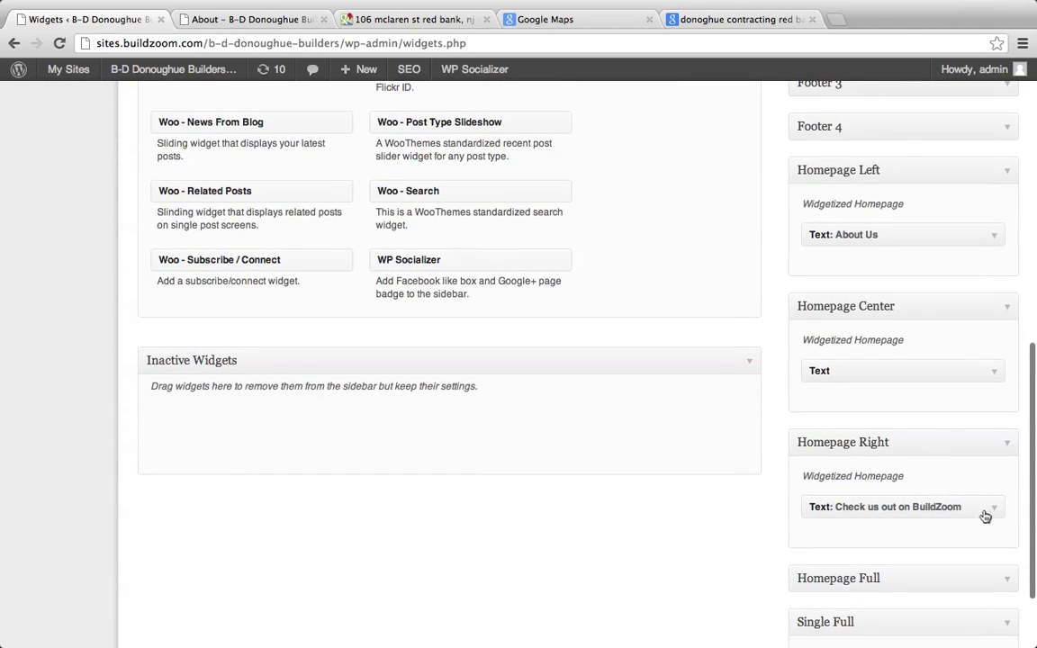
- Copy the BuildZoom badge HTML from the Homepage Right widget into the new widget
click(992, 513)
click(887, 597)
key(super+a)
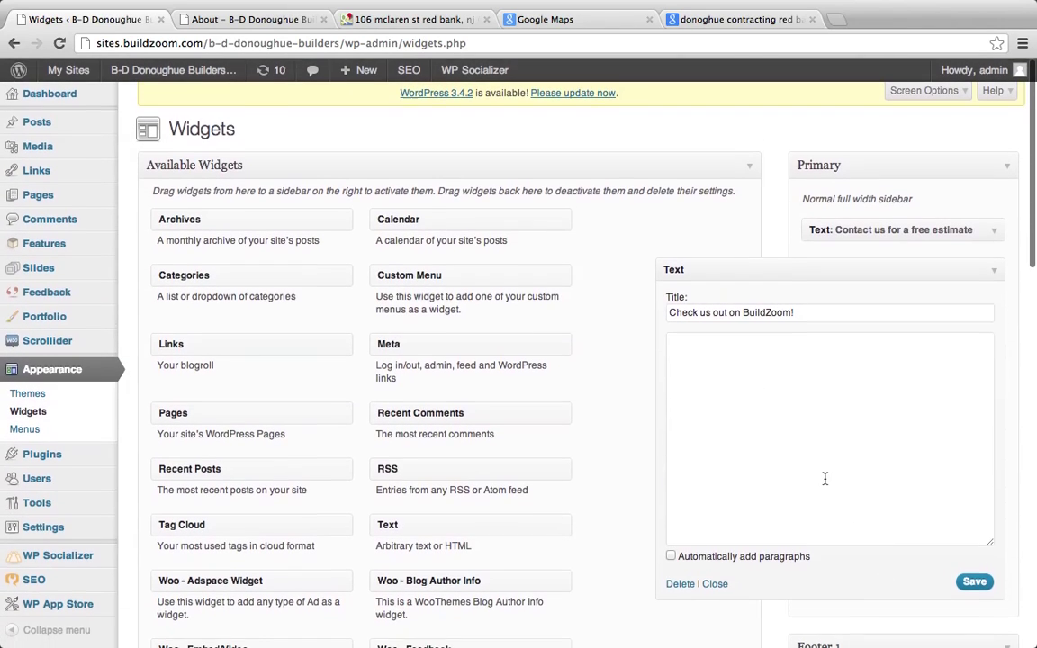
text(<a target="_blank" title="BuildZoom Verified Badge" href="http://www.buildzoom.com/node/29041347"><img alt="BuildZoom Verified Badge" border="0" src="http://www.buildzoomstatic.com/media/badge-02.png"/></a>)
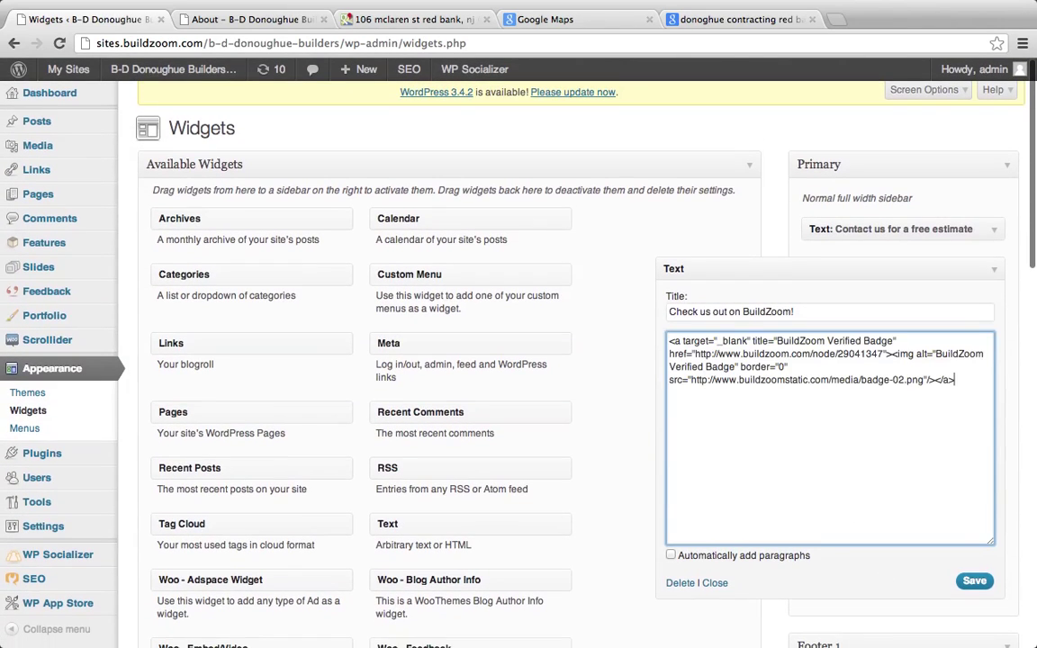
click(965, 268)
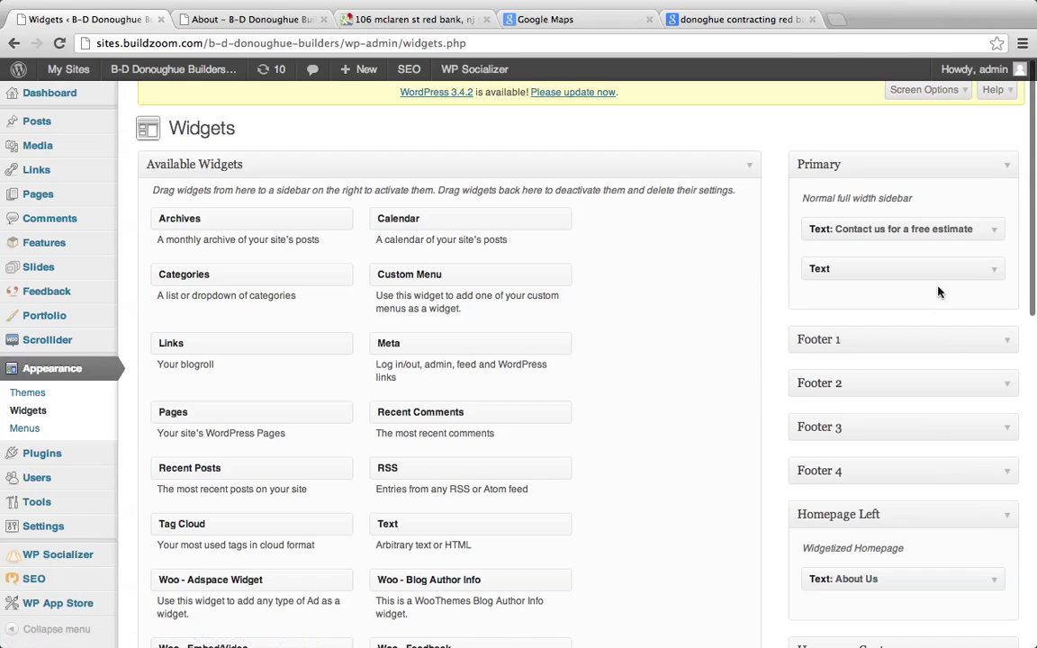
- Add a second Primary Text widget with the Homepage Center Google Maps iframe and save it
drag(416, 530, 842, 304)
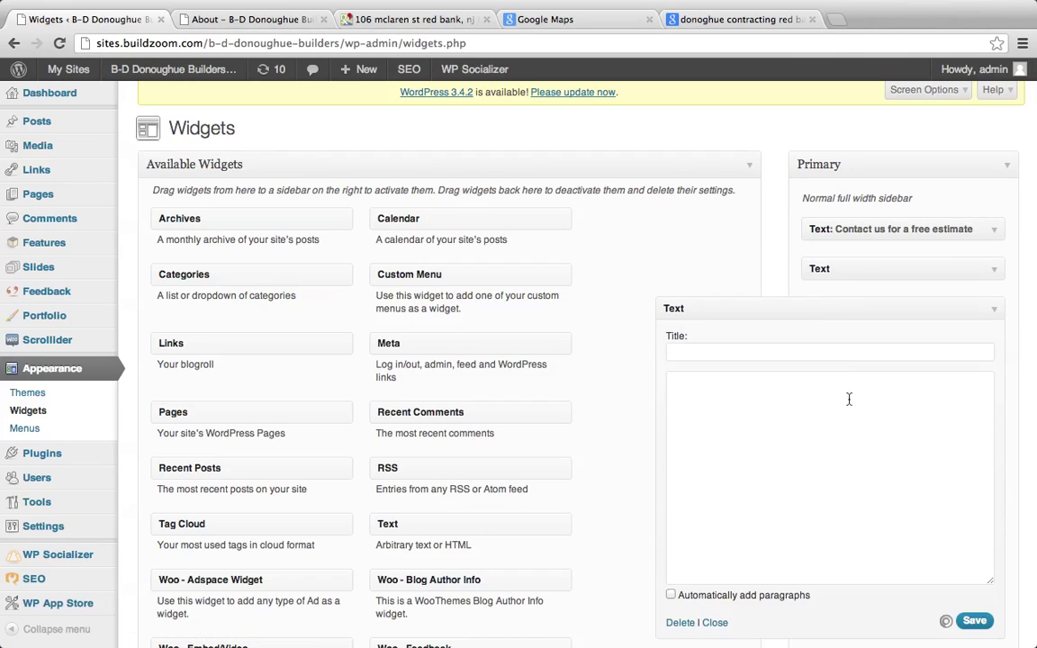
click(805, 351)
scroll(806, 357, down, 15)
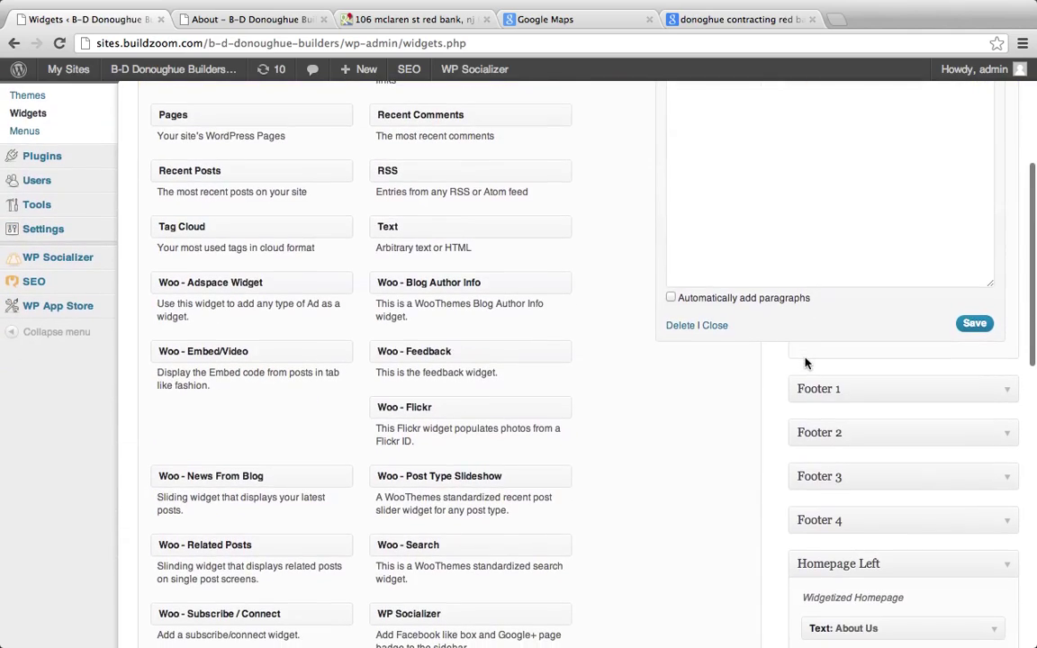
scroll(806, 357, down, 5)
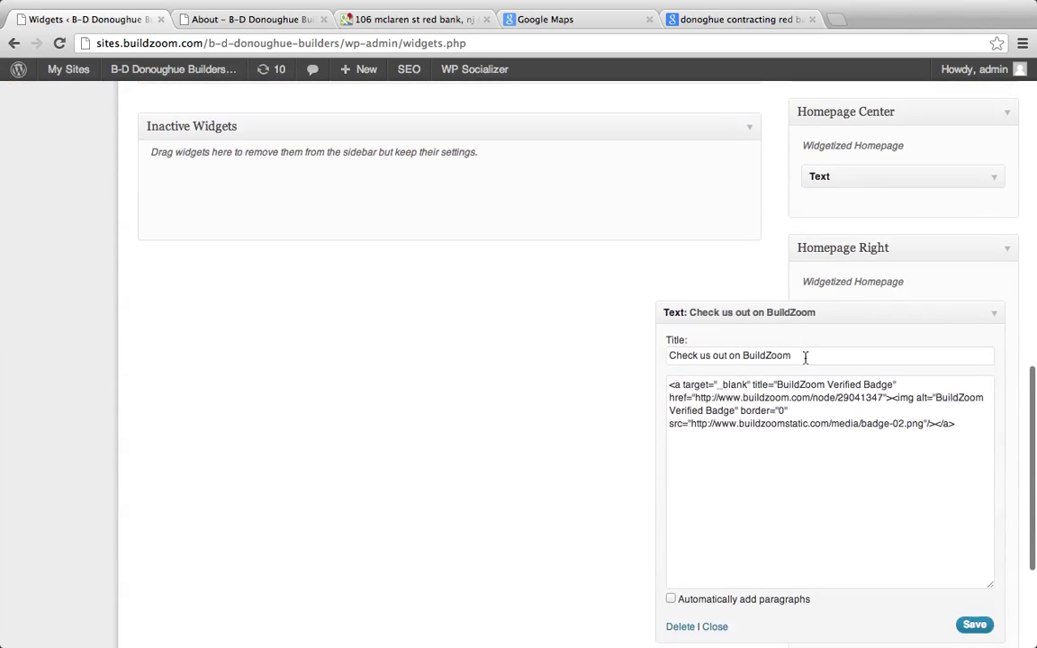
scroll(806, 353, up, 4)
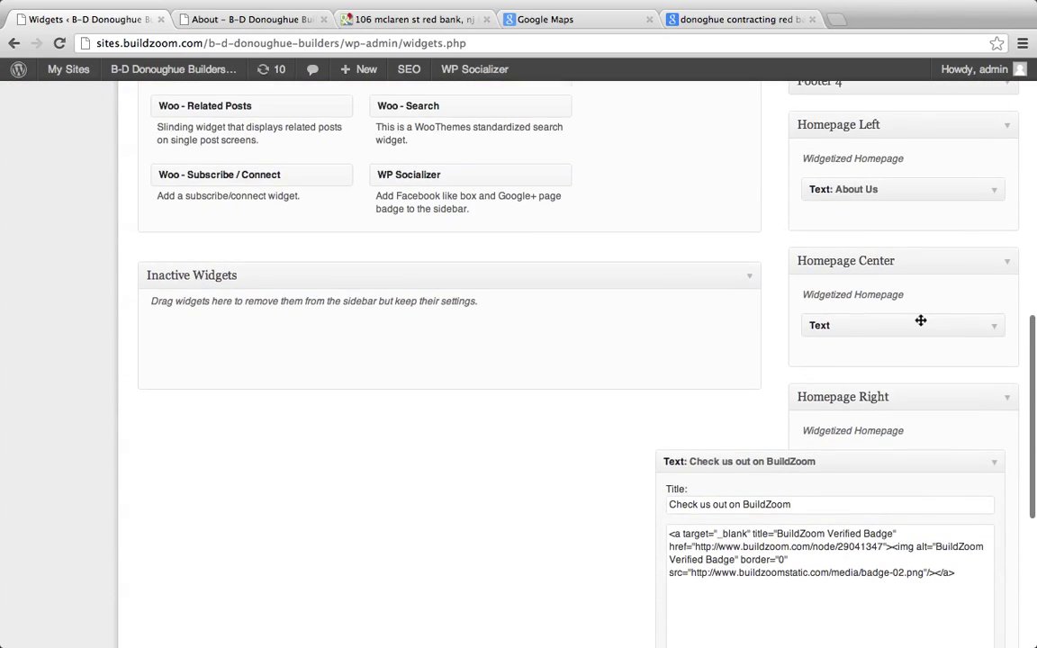
click(995, 328)
click(829, 558)
key(super+a)
key(super+c)
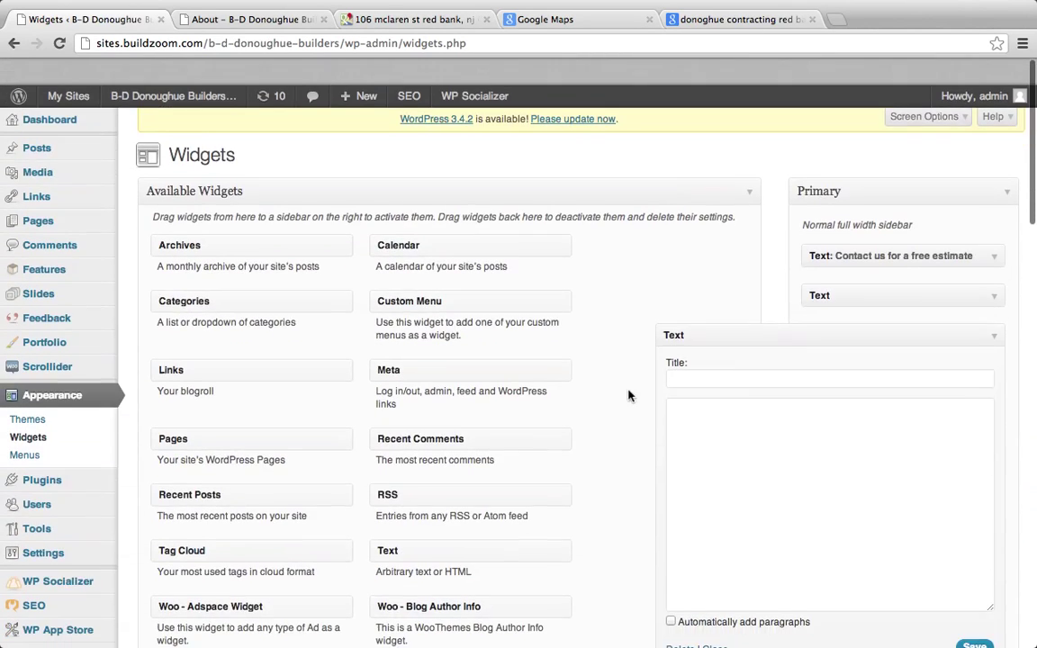
click(919, 426)
key(super+v)
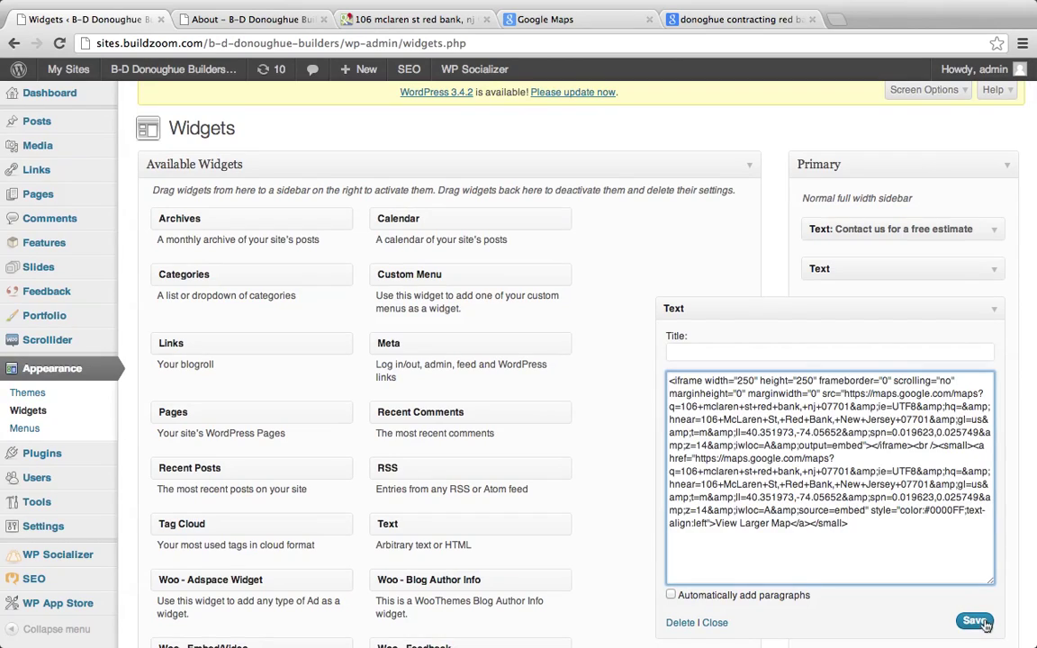
click(975, 620)
click(252, 19)
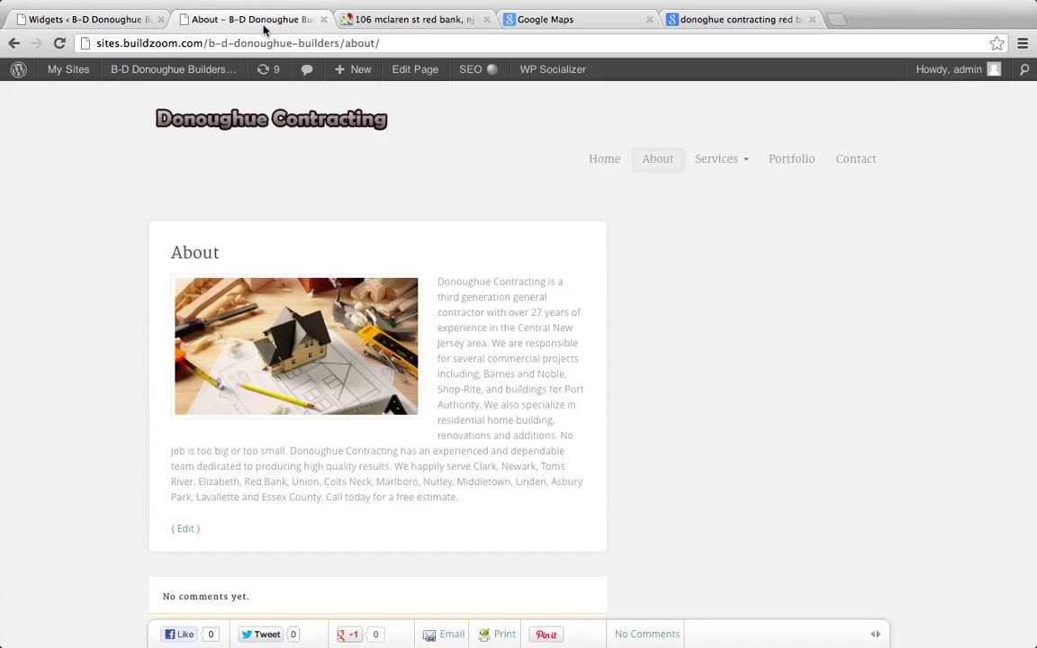
- Reload the About page and confirm the contact heading and map appear in its sidebar
click(59, 43)
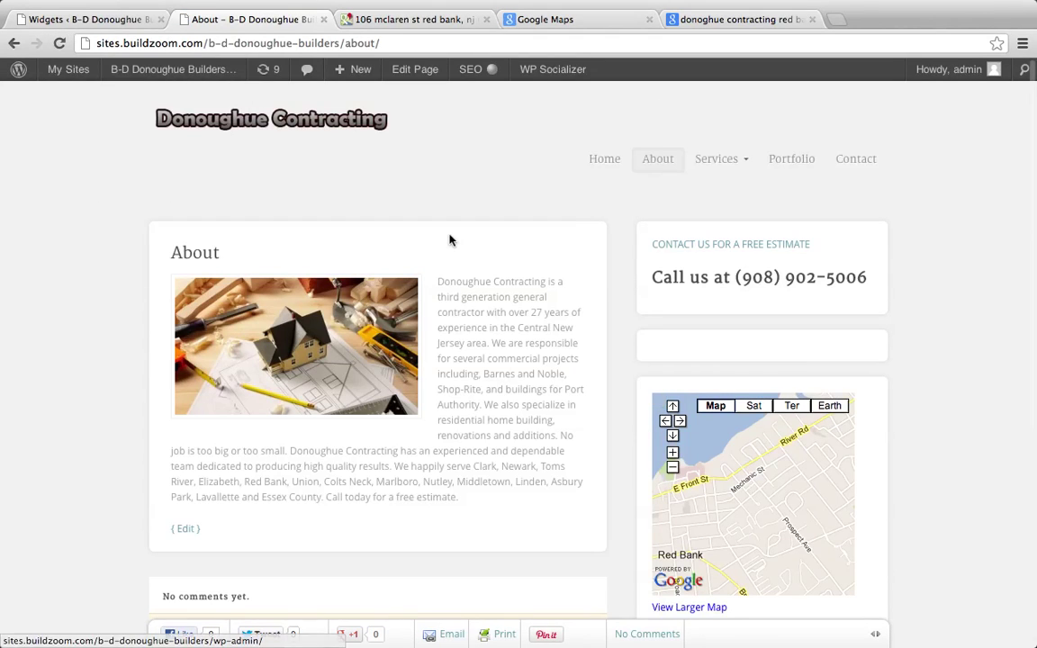
scroll(685, 308, down, 5)
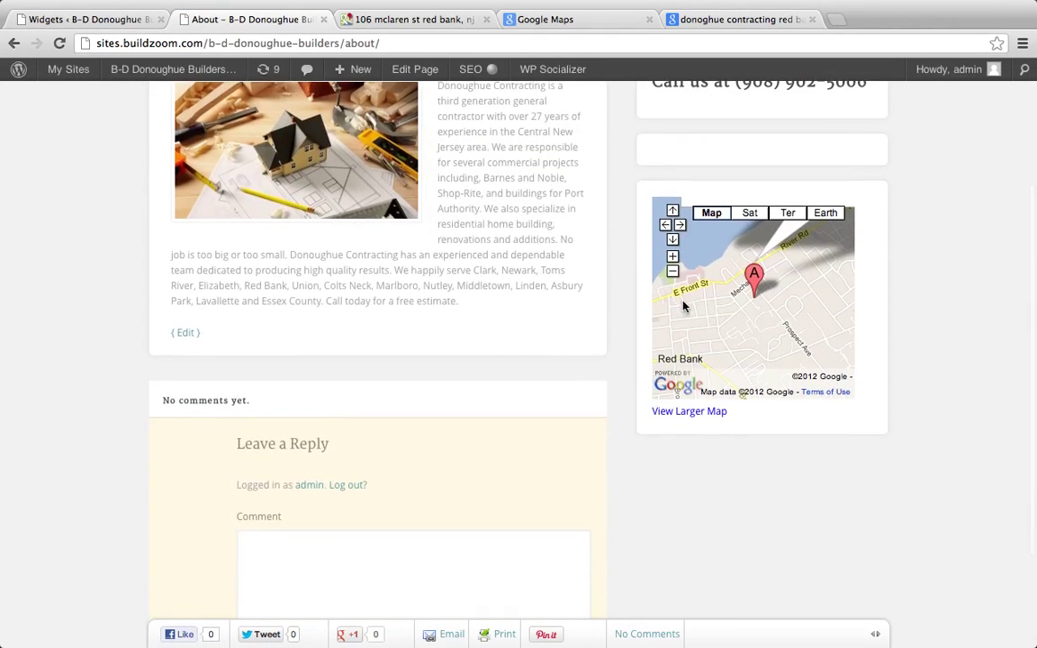
scroll(685, 308, up, 5)
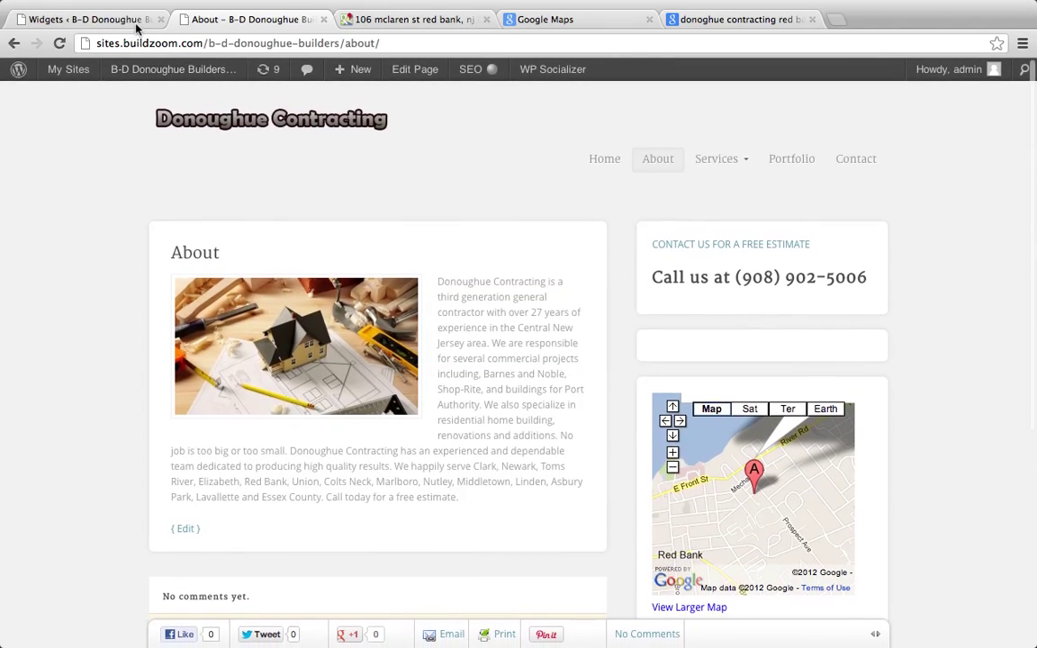
click(124, 24)
- Put the Homepage Right badge code into the Primary 'Check us out on BuildZoom!' widget and save it
mouse_move(176, 70)
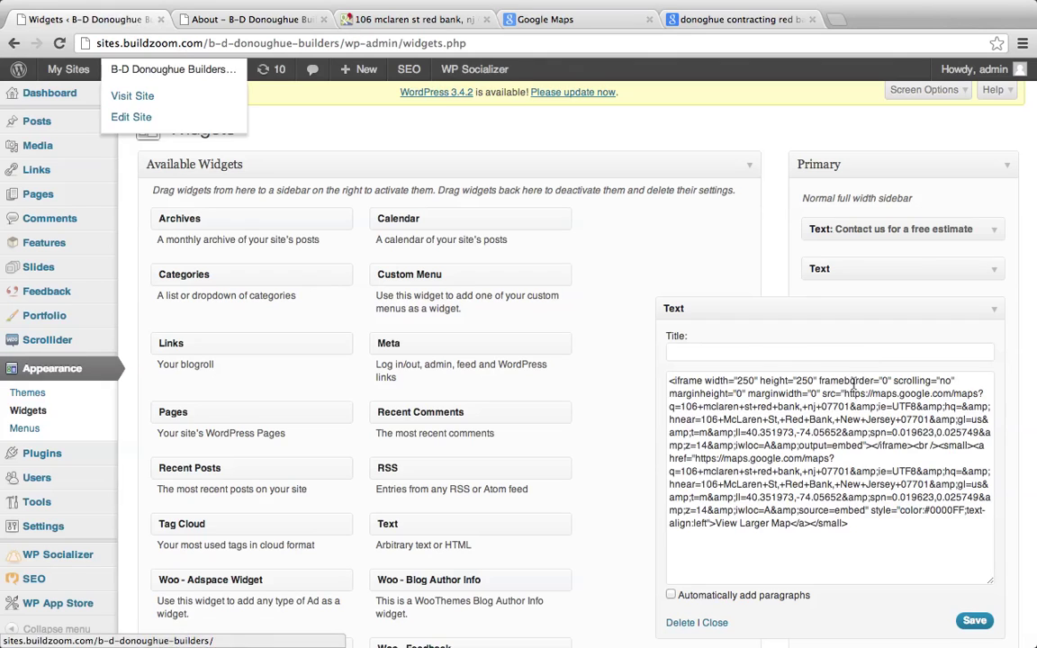
click(994, 307)
click(994, 268)
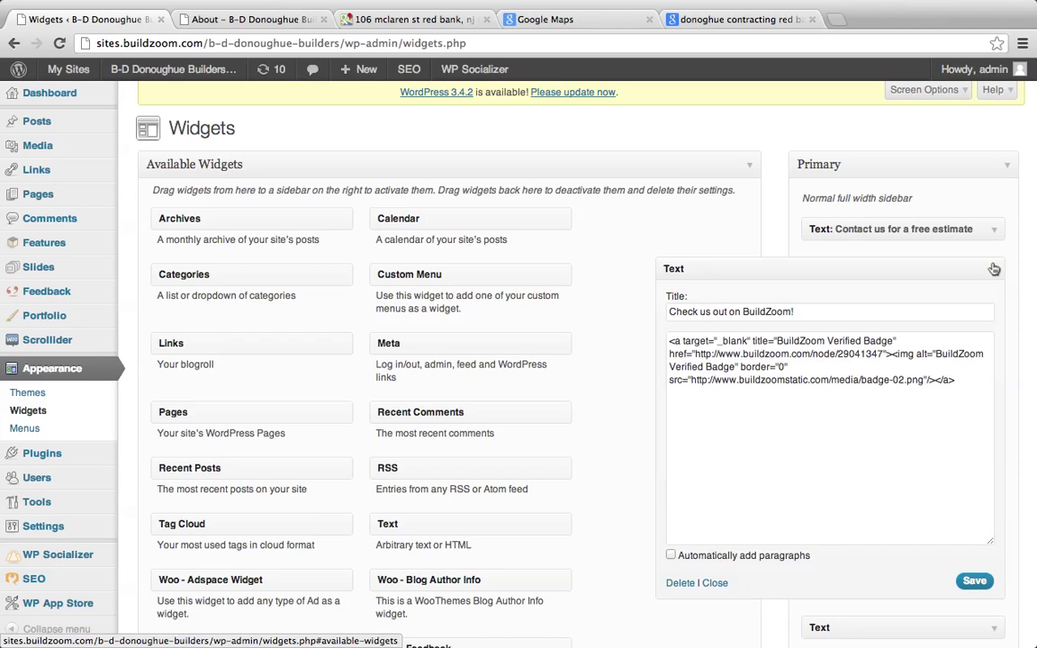
scroll(994, 269, down, 5)
scroll(994, 269, down, 4)
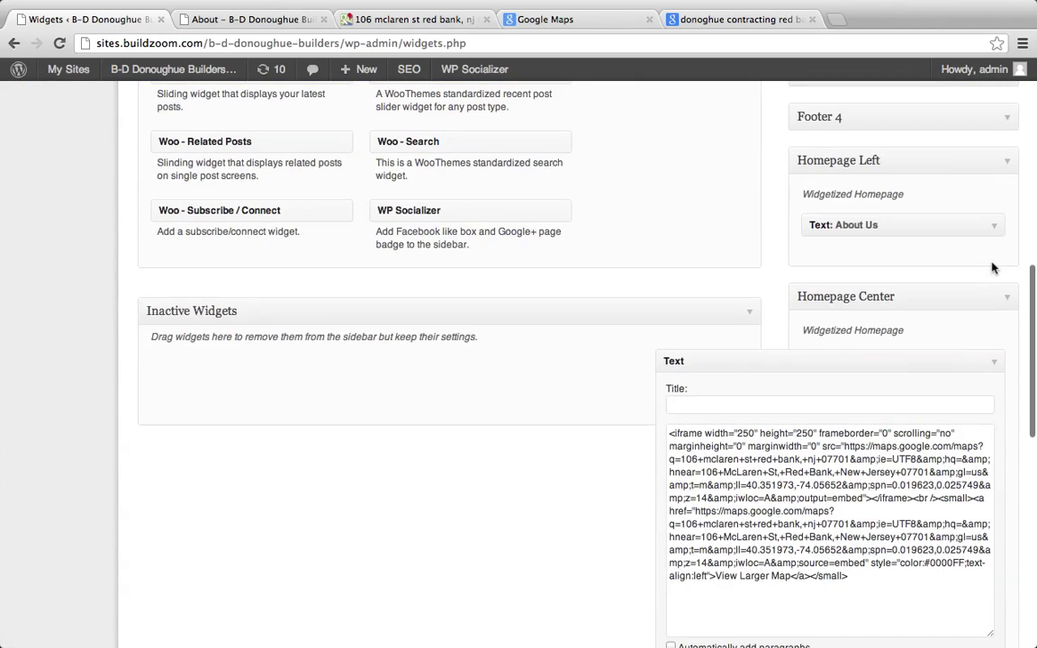
scroll(994, 267, down, 5)
scroll(943, 505, down, 4)
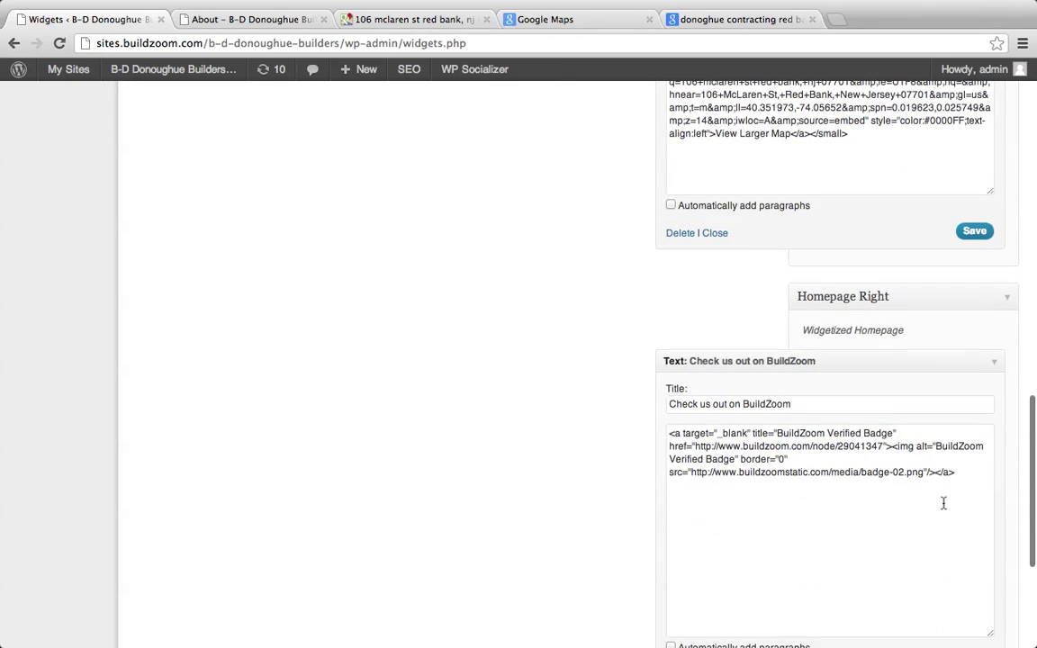
click(974, 497)
key(super+a)
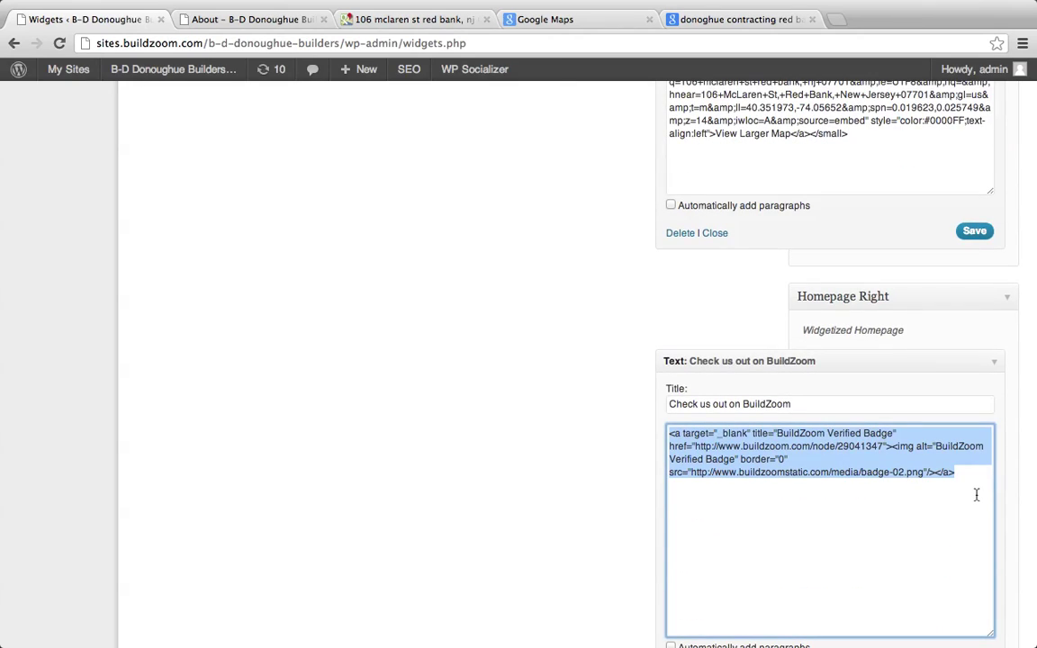
scroll(976, 494, up, 1)
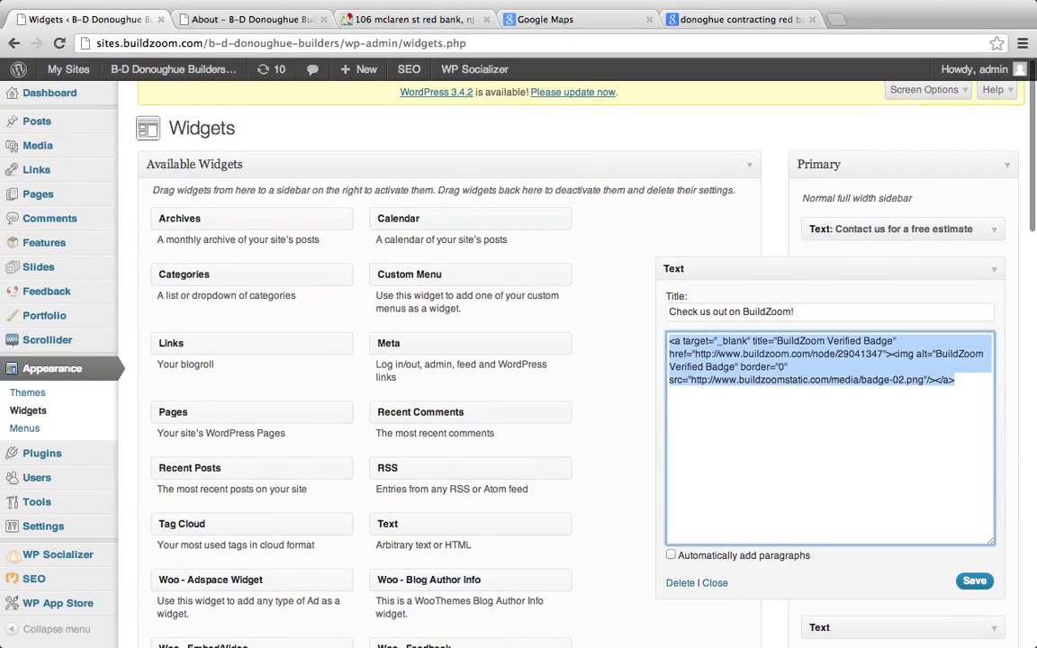
click(956, 380)
click(975, 581)
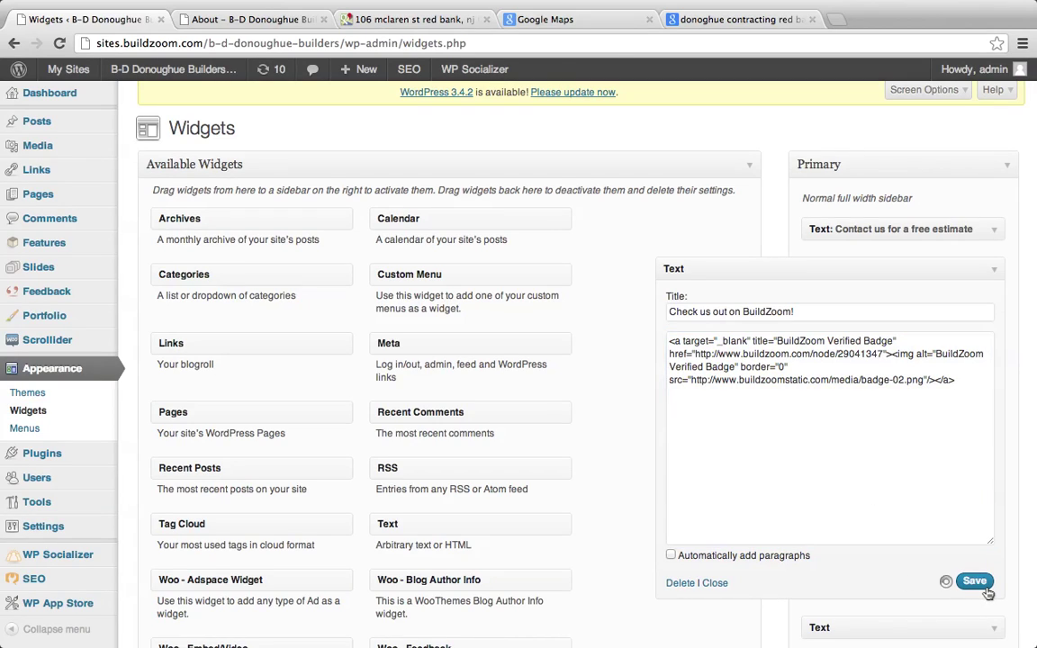
click(216, 18)
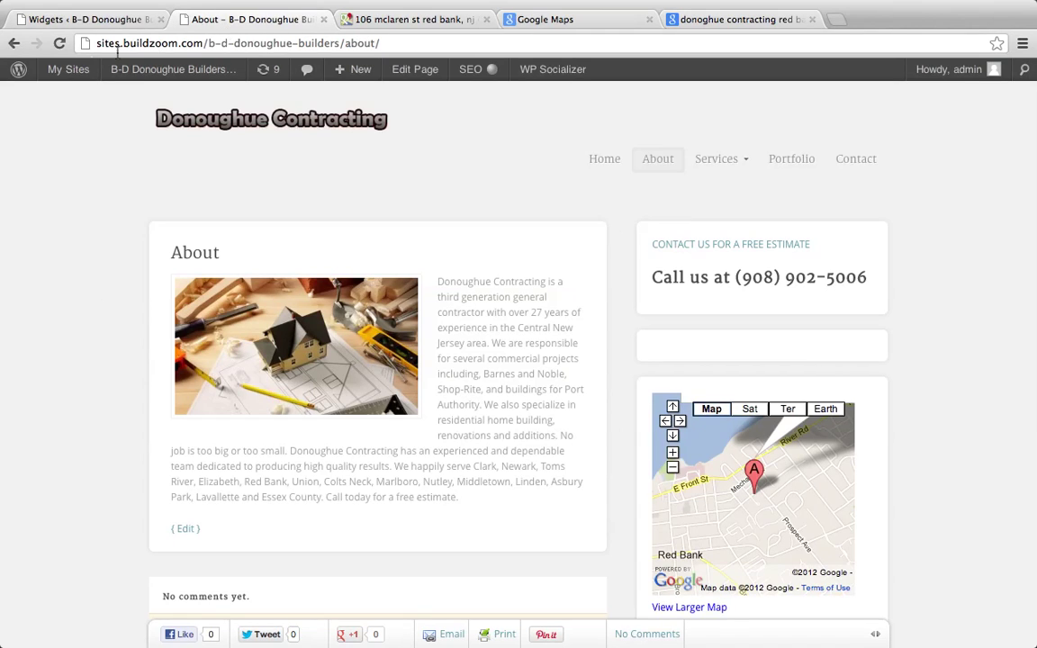
- Reload the About page and check the homepage's Red Bank map and BuildZoom badge
mouse_move(79, 67)
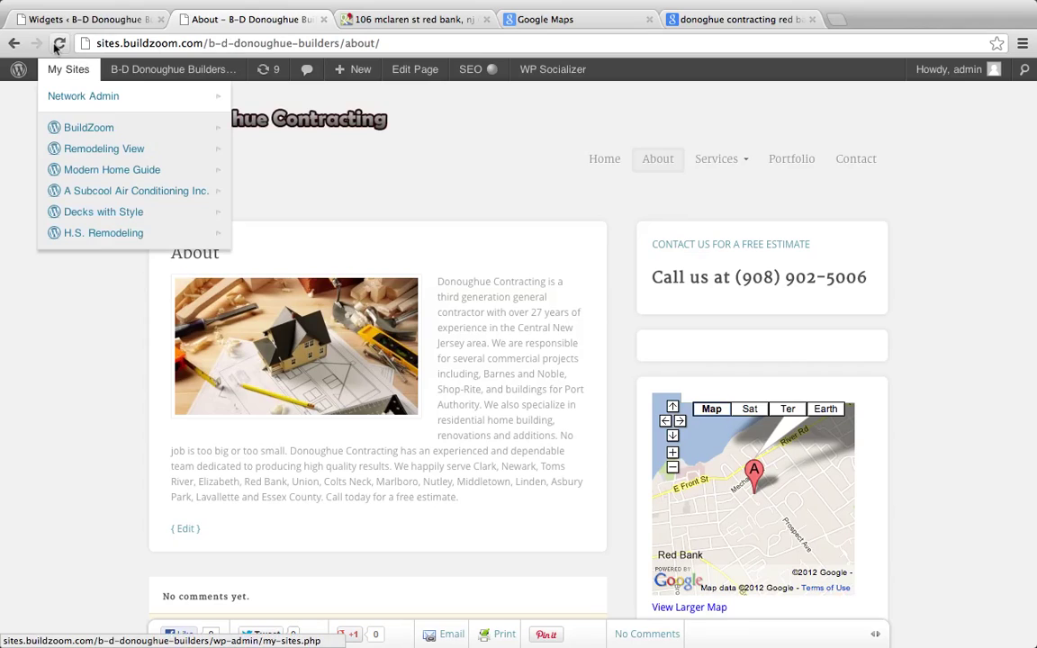
click(60, 43)
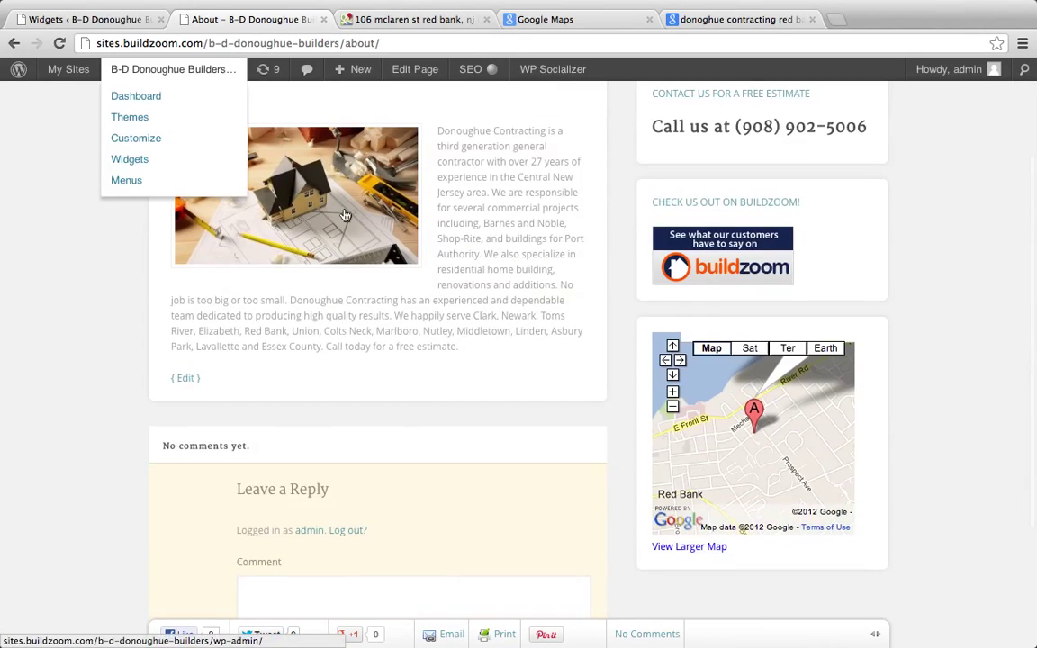
scroll(345, 215, up, 4)
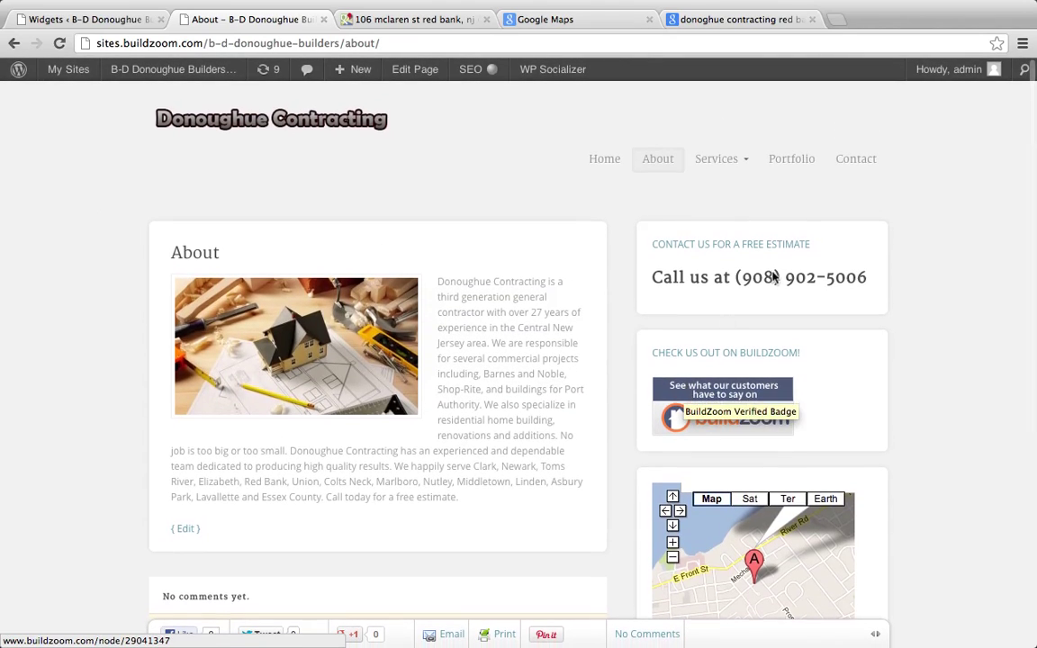
click(251, 117)
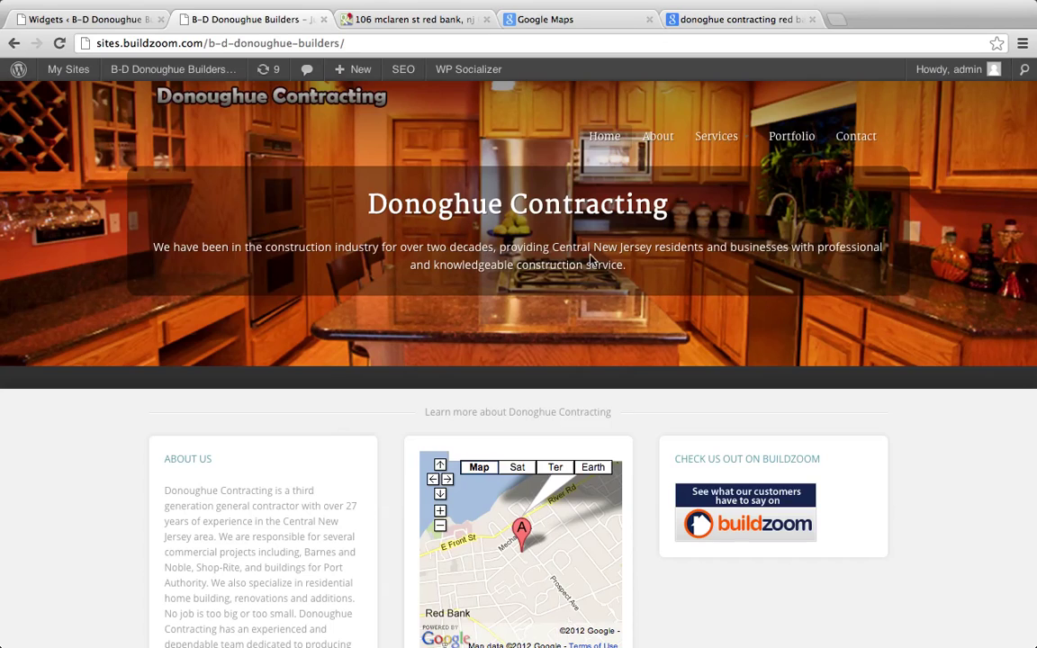
click(131, 24)
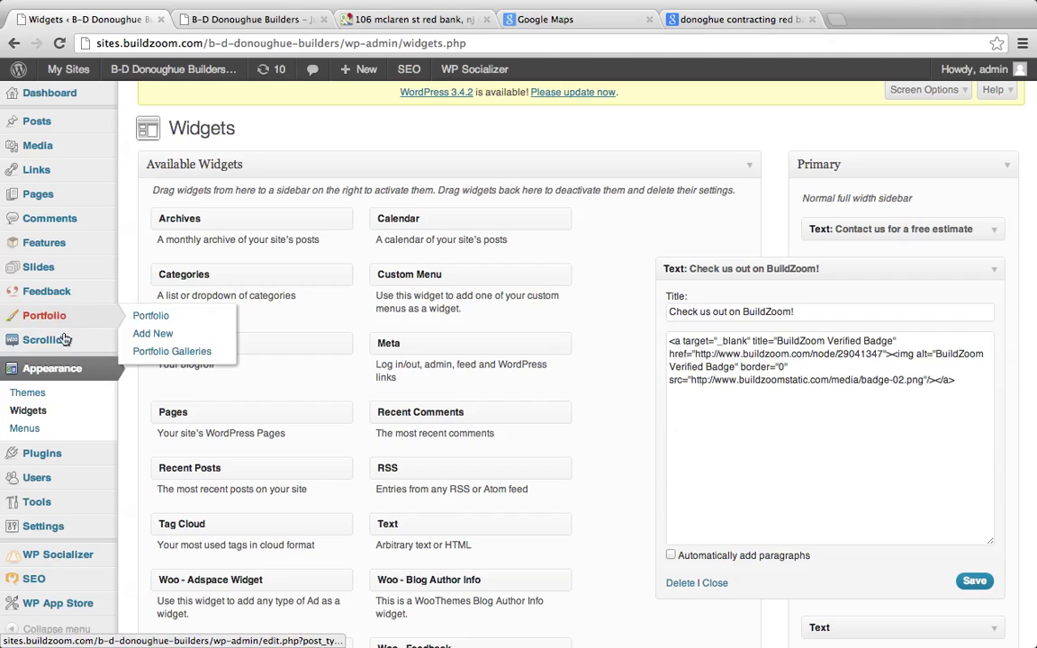
- Check the Google Maps page and live site, then open the Primary map widget in Widgets
click(417, 18)
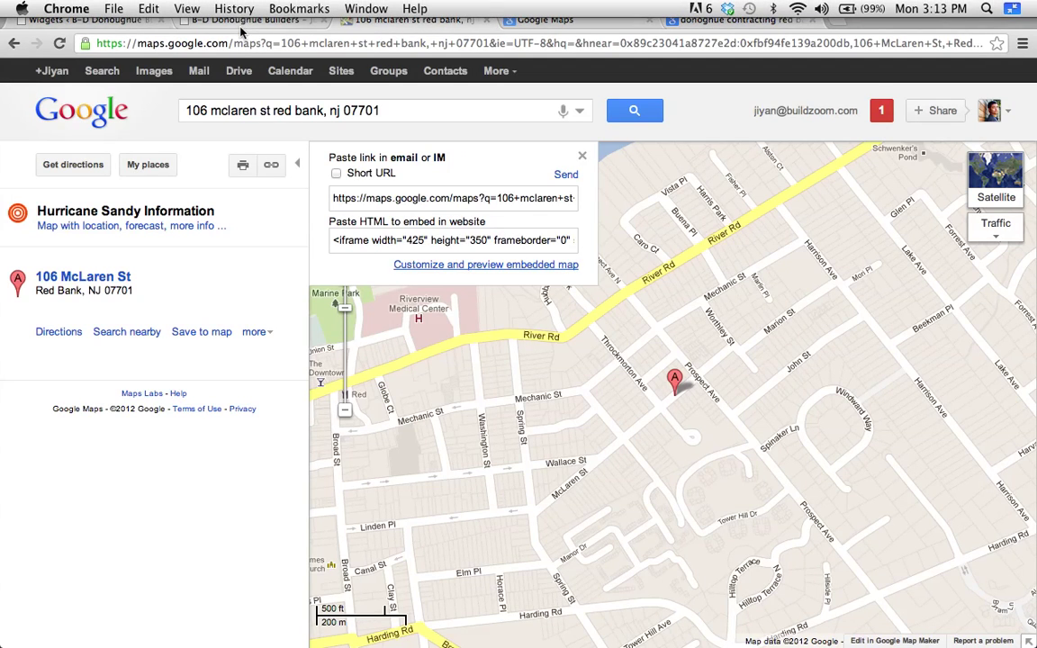
click(241, 32)
click(383, 20)
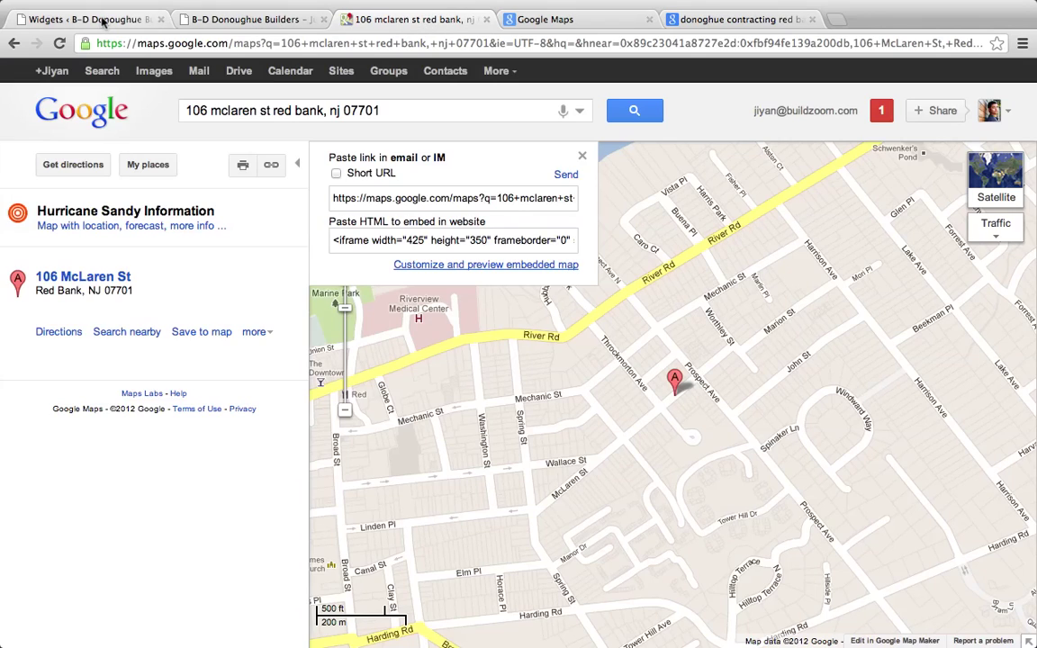
click(101, 19)
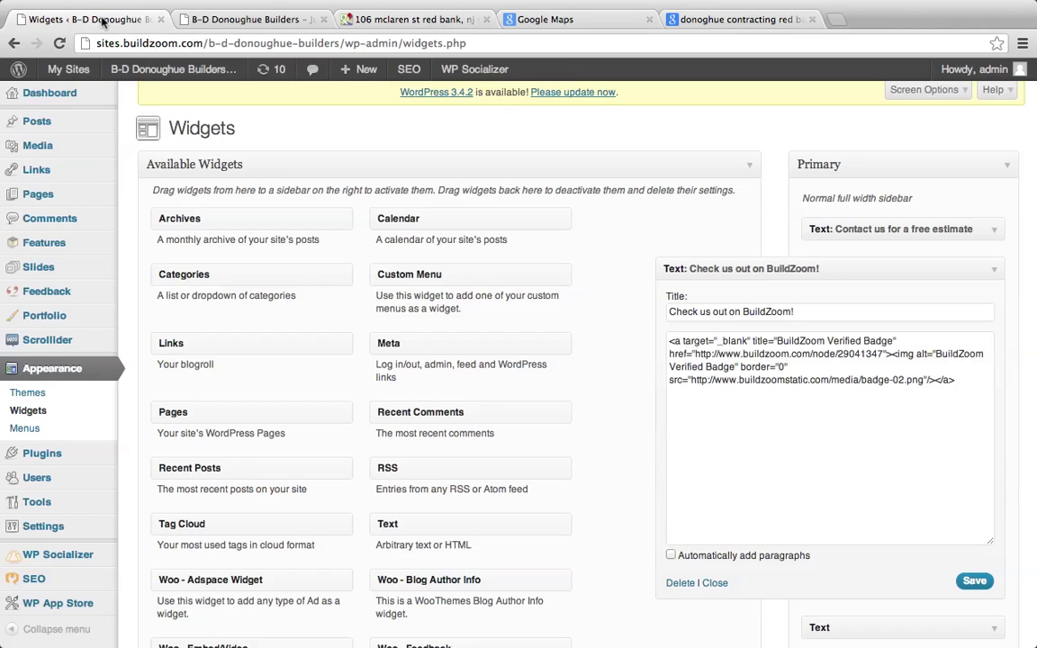
click(994, 270)
click(996, 311)
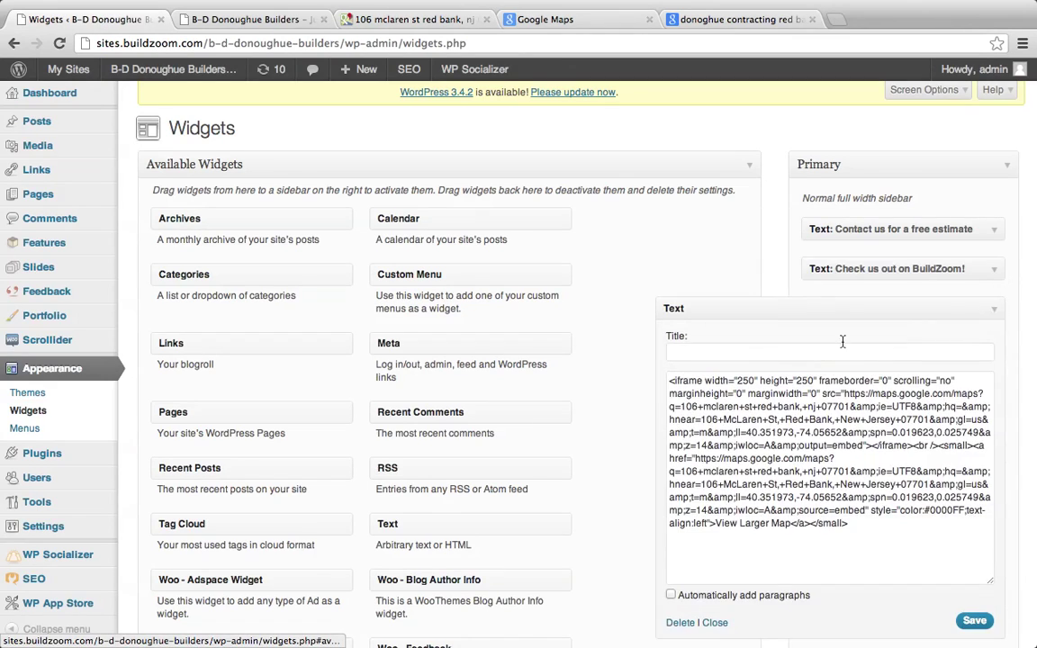
- Title the map widget 'Construction services through Central New Jersey' and save it
click(685, 353)
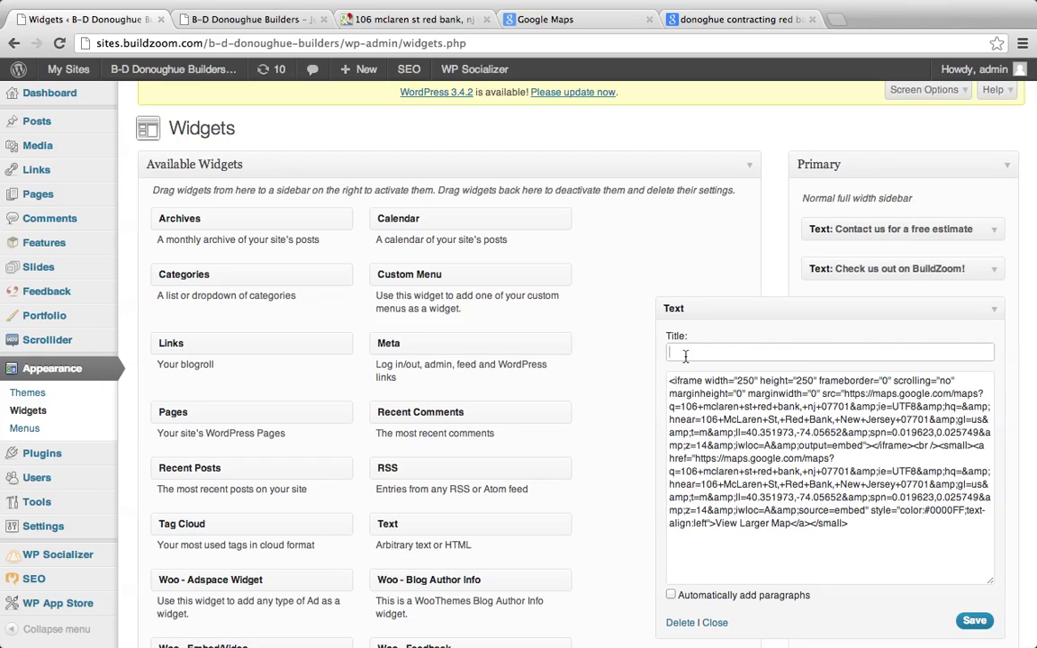
text(We serve the central jersey region)
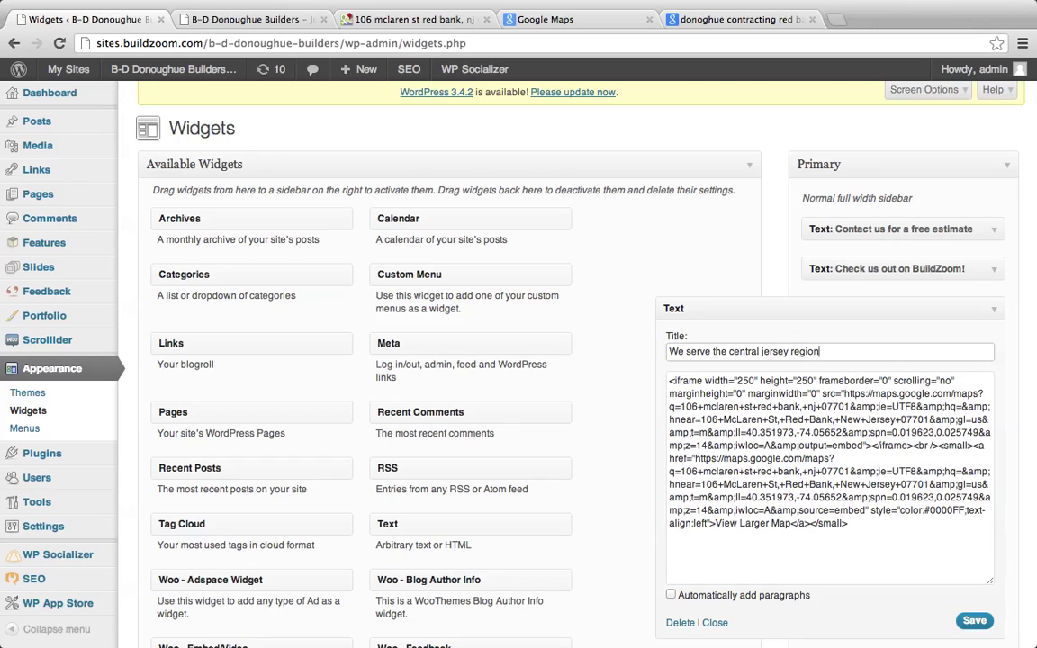
key(shift+alt+Left)
key(shift+alt+Left)
key(shift+alt+Left)
key(shift+alt+Left)
key(shift+alt+Left)
key(BackSpace)
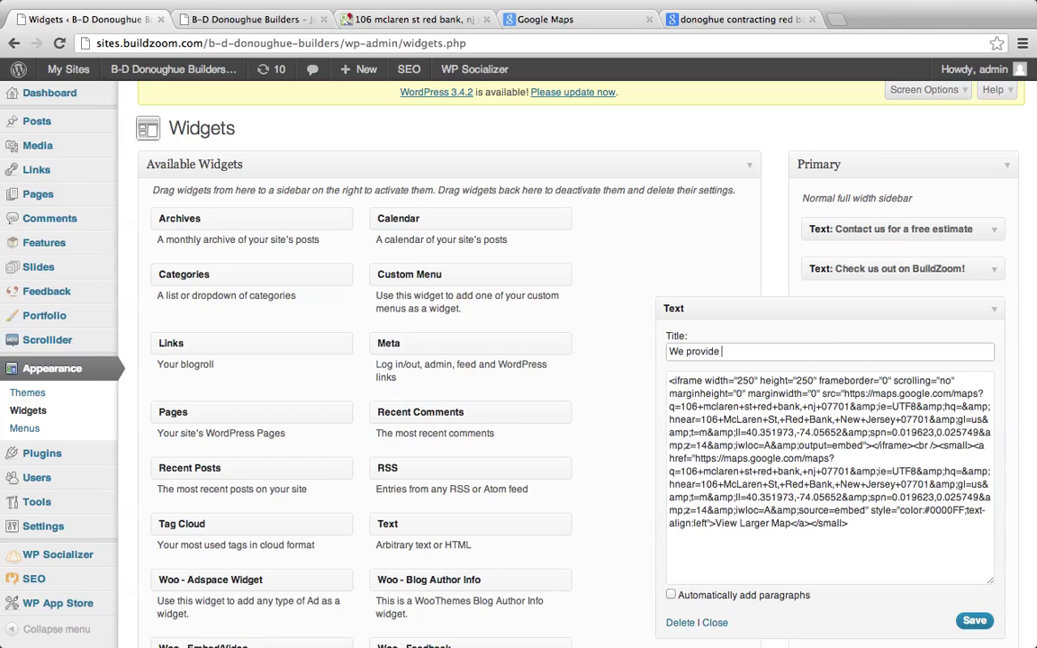
key(super+a)
key(BackSpace)
text(throug)
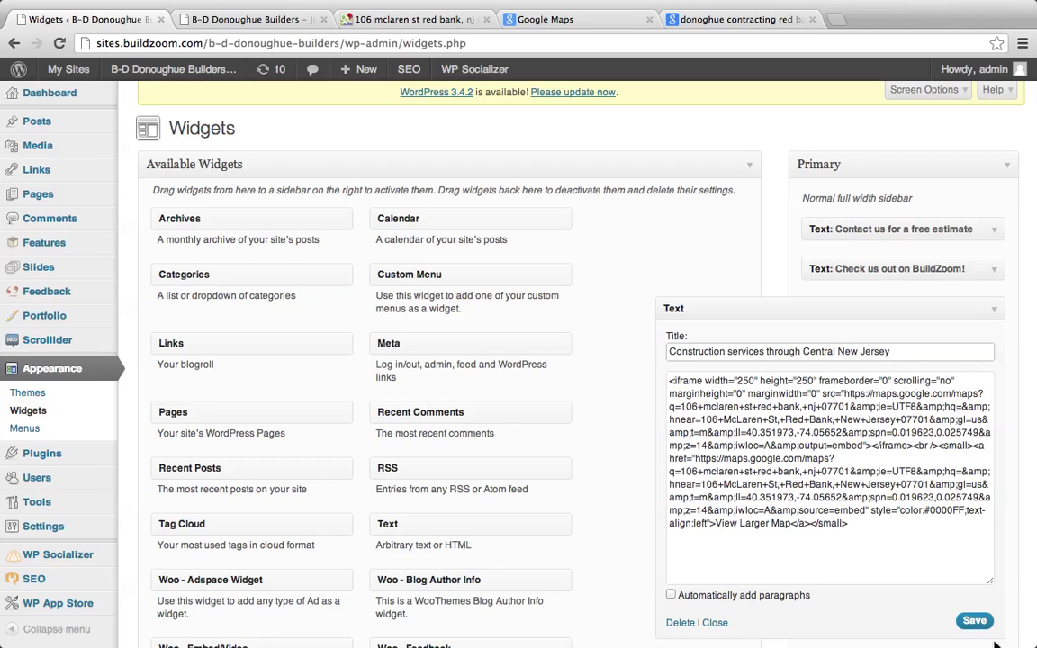
click(975, 620)
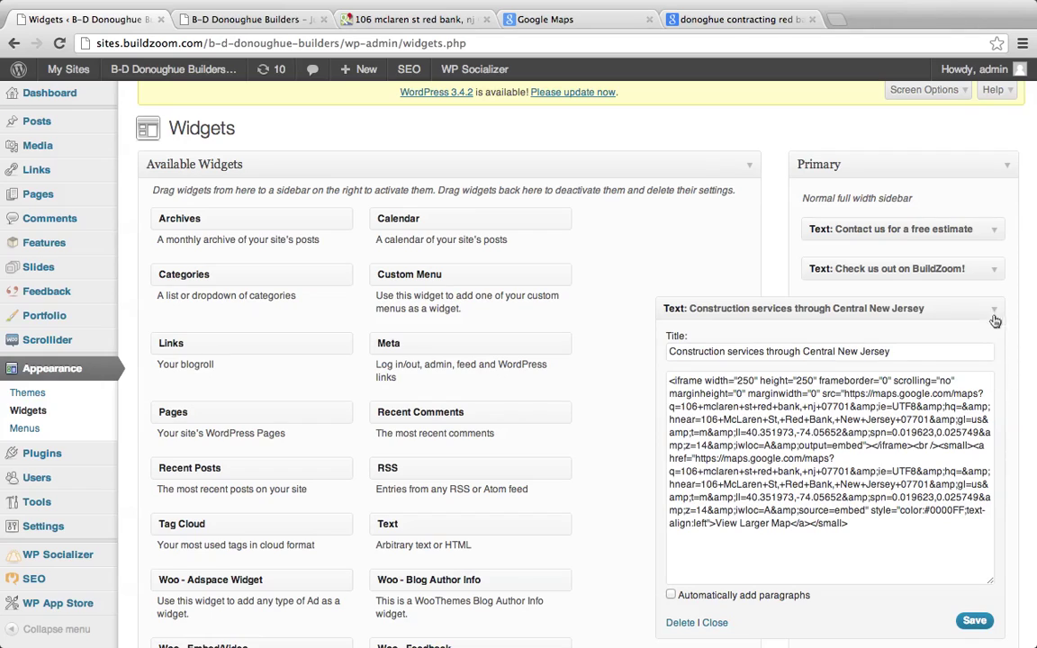
click(995, 317)
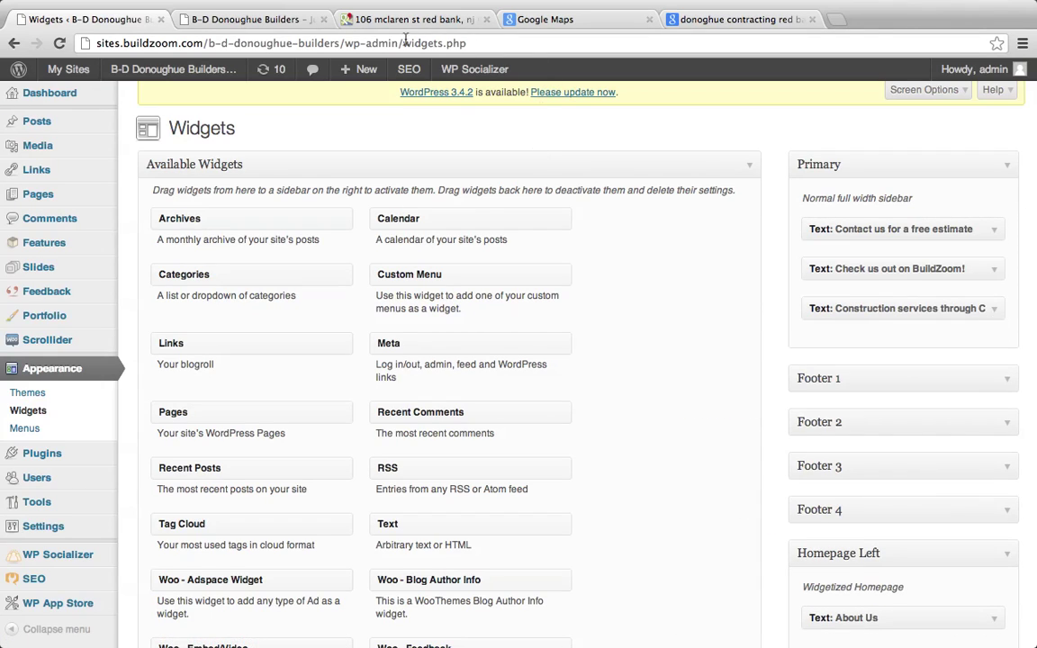
click(252, 19)
- Open the Yoast SEO Titles & Metas settings page
mouse_move(702, 138)
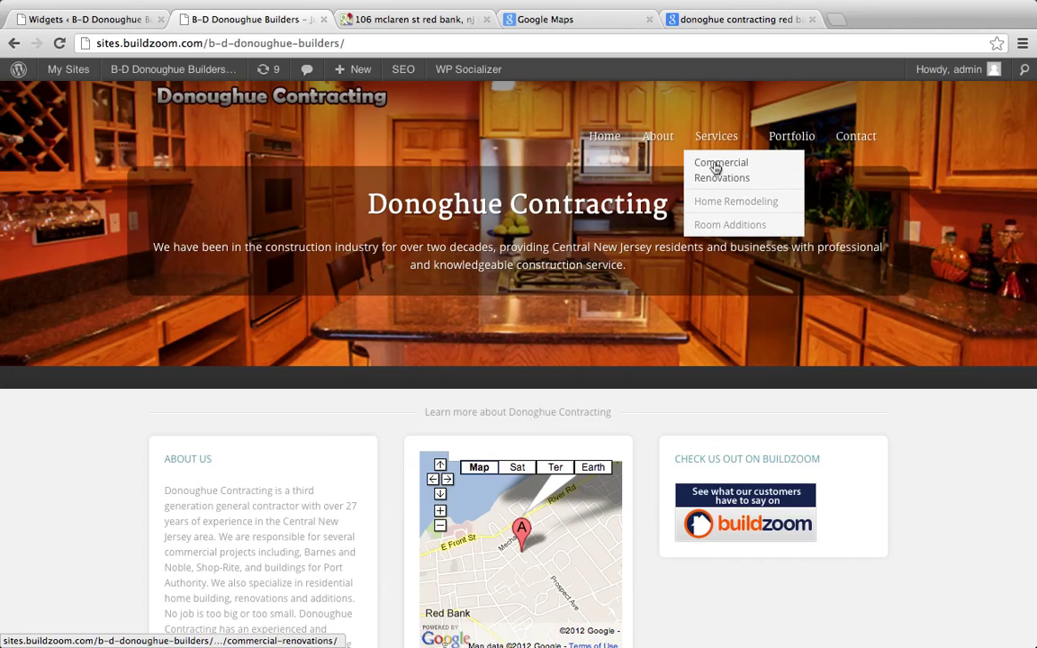
click(81, 18)
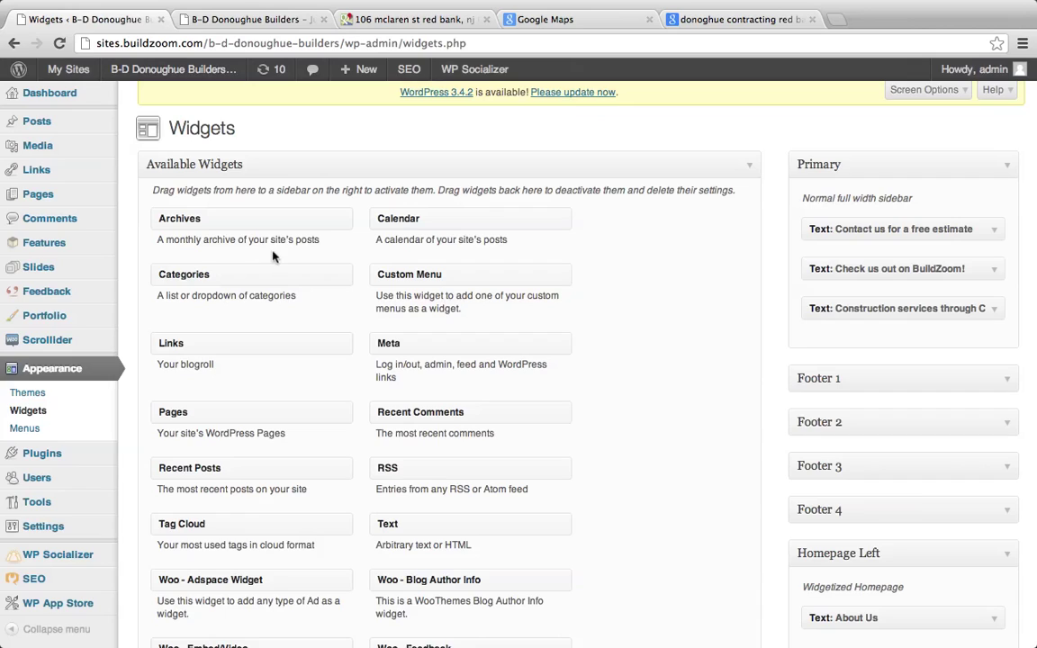
click(43, 581)
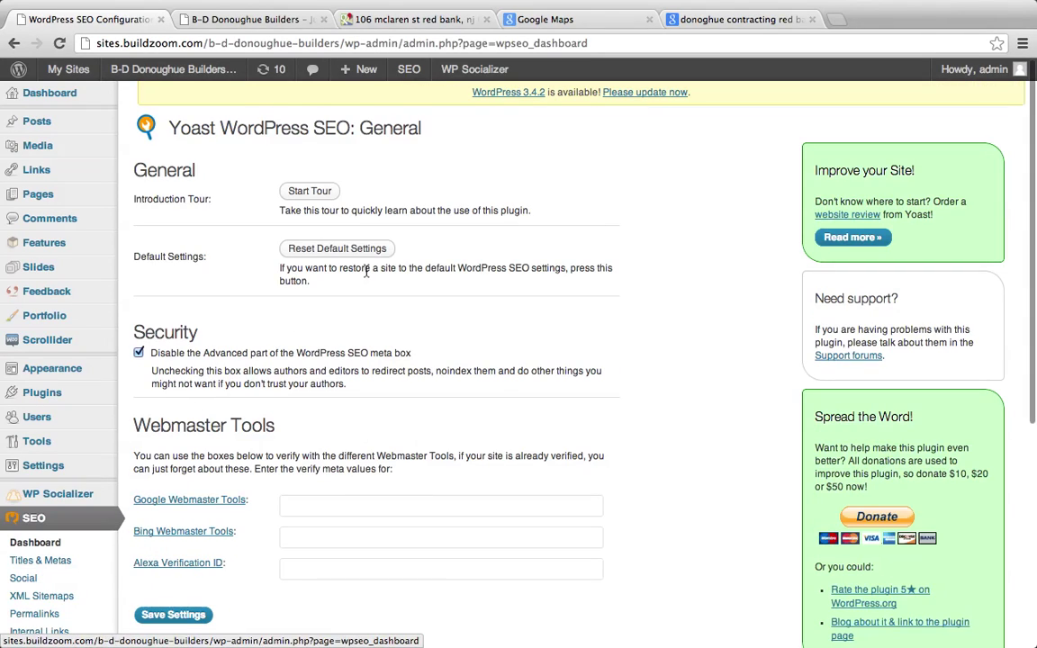
scroll(272, 297, down, 3)
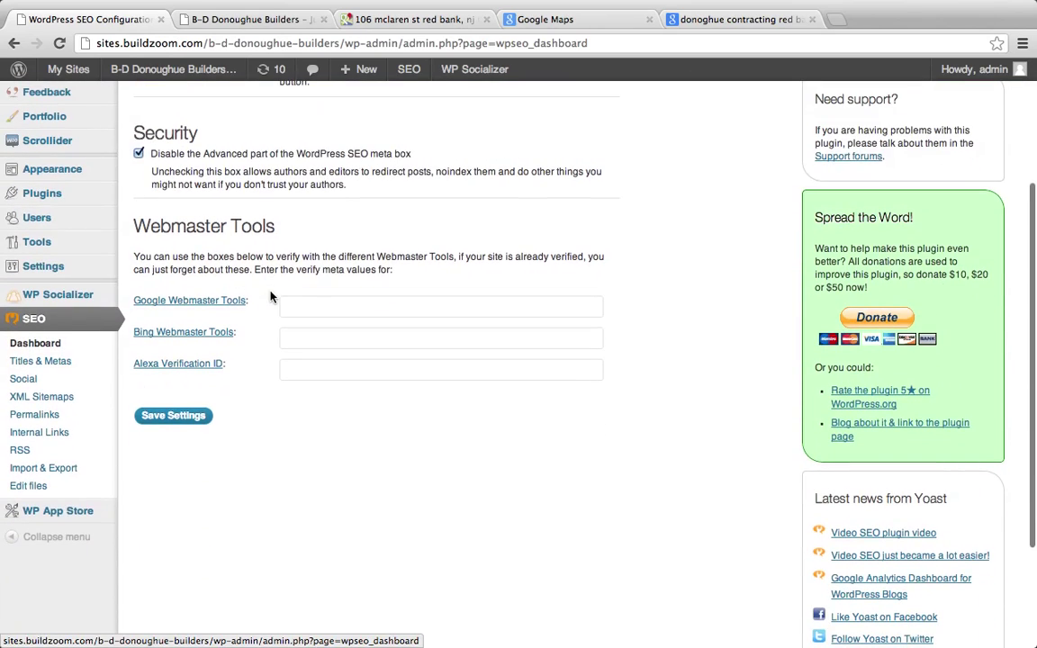
scroll(272, 297, up, 2)
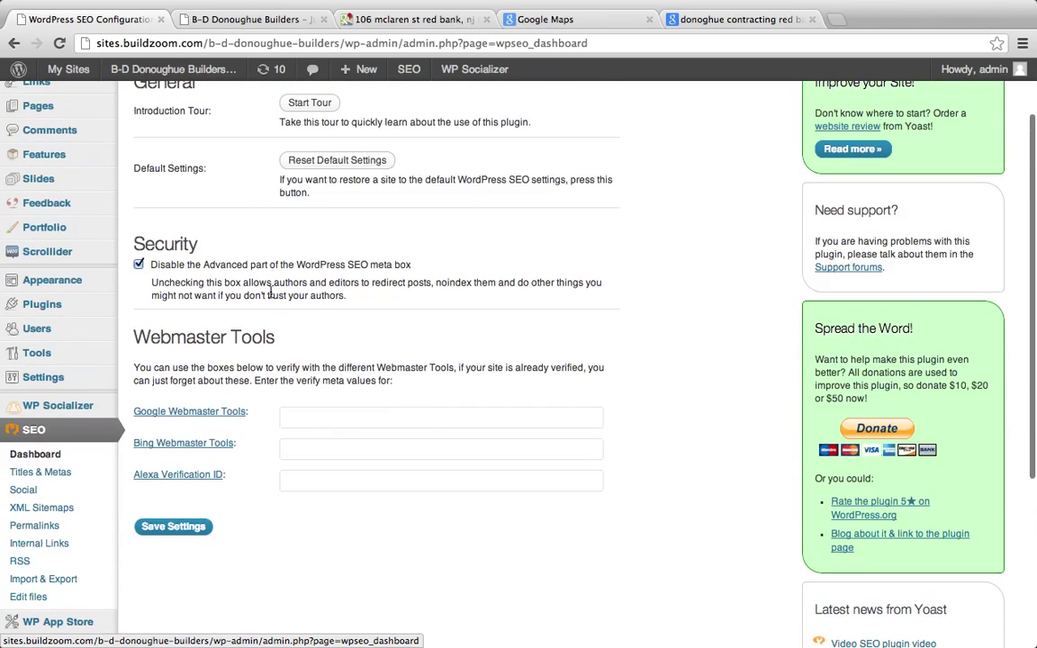
click(76, 474)
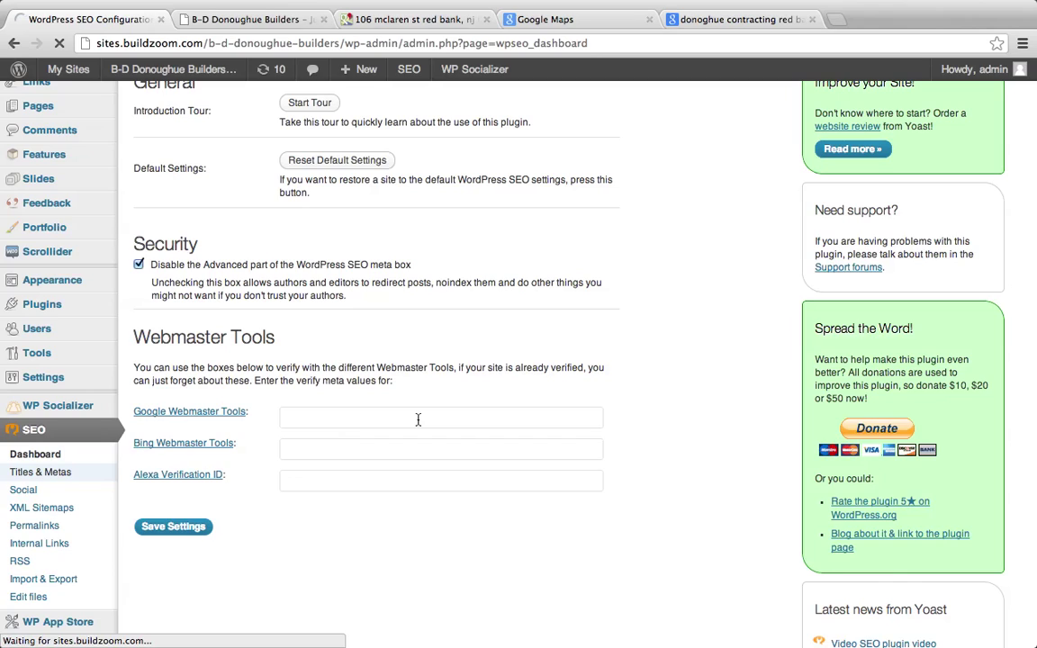
- Search the homepage's page source for its current title tag
click(221, 20)
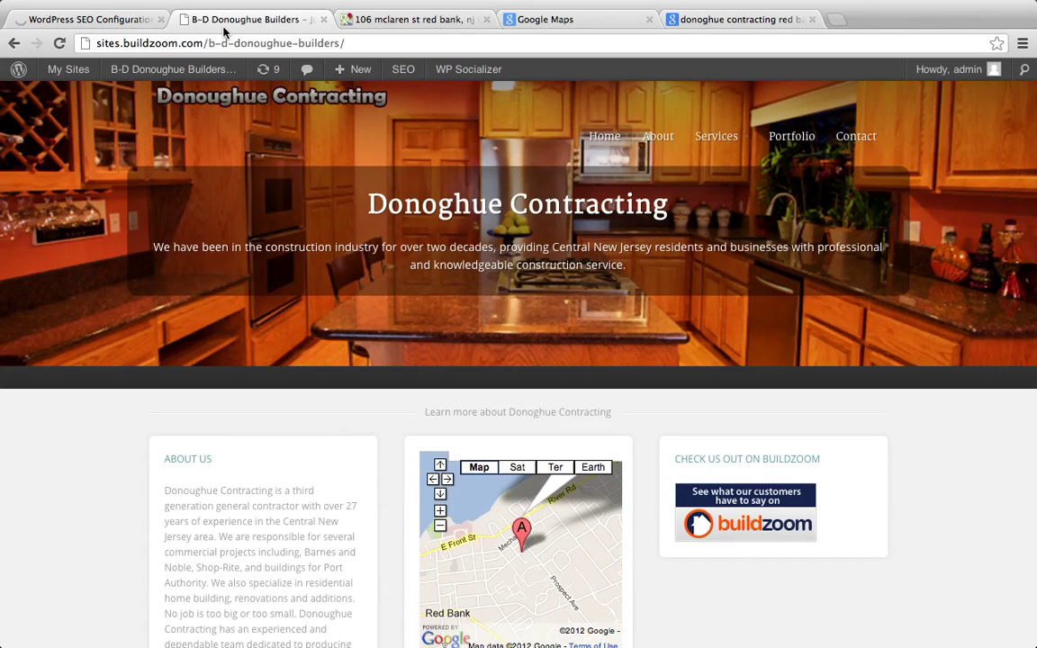
right_click(79, 465)
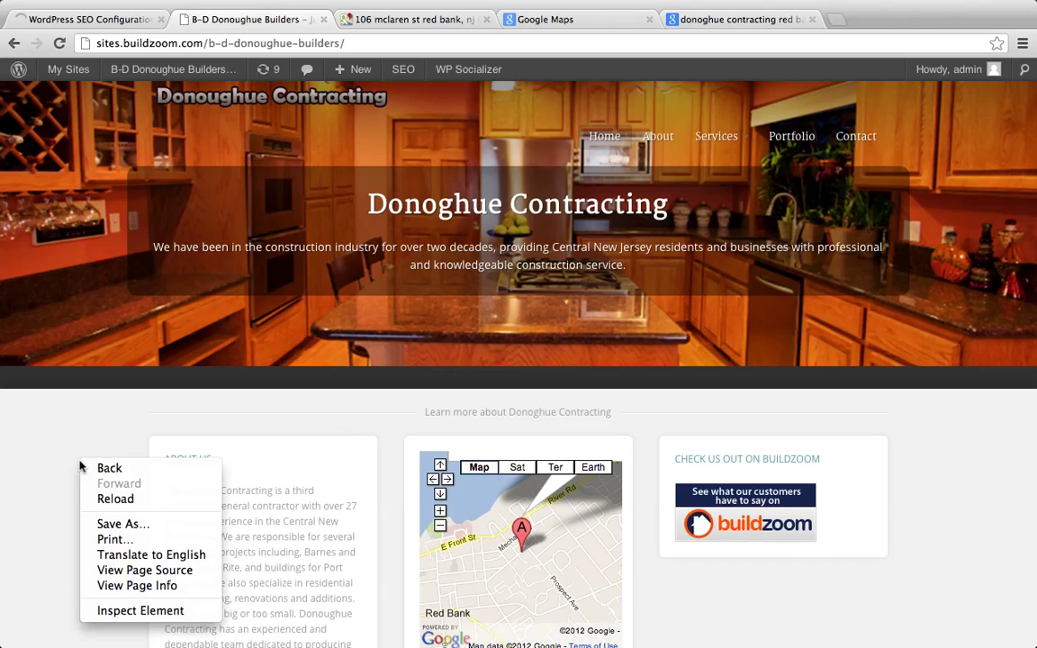
click(139, 569)
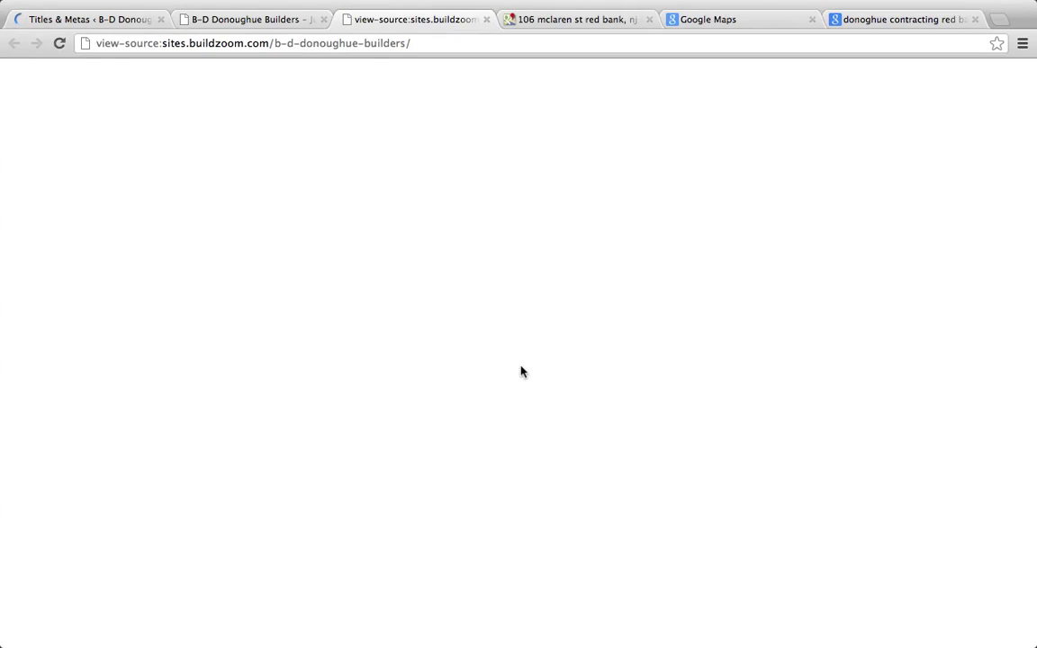
key(ctrl+f)
text(title)
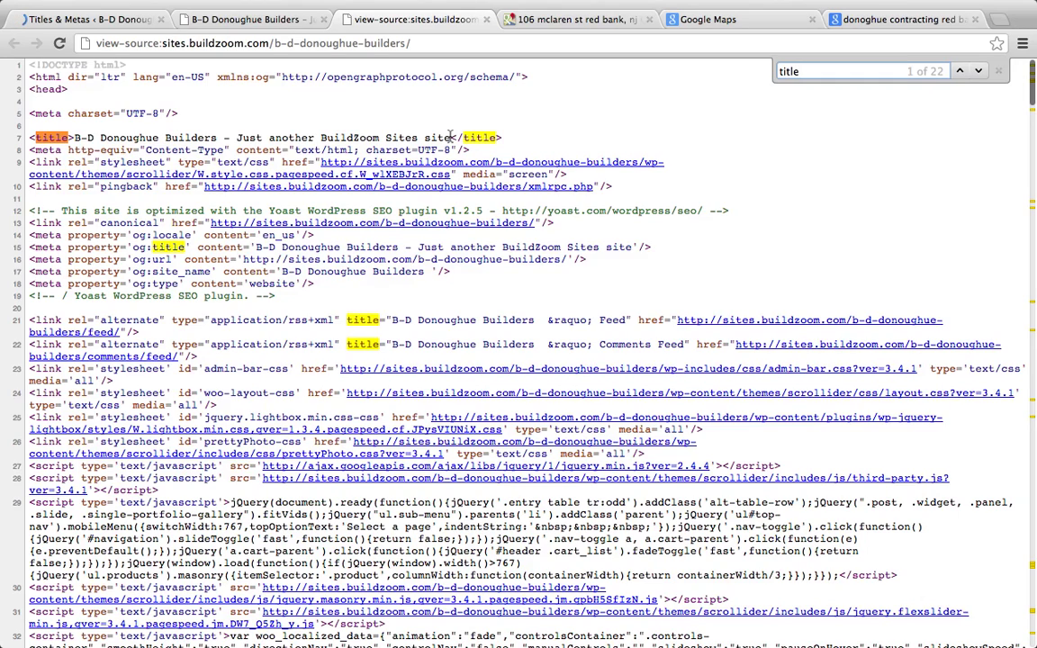
click(108, 19)
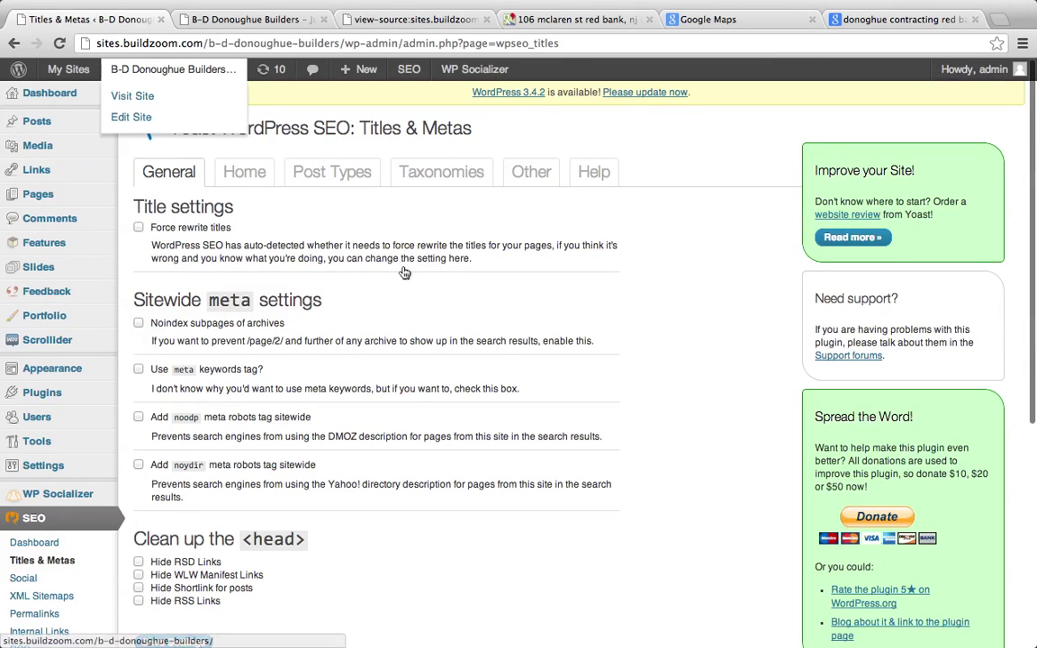
- Review the Home tab's title template %%sitename%% %%page%% %%sep%% %%sitedesc%% and blank meta description
click(249, 169)
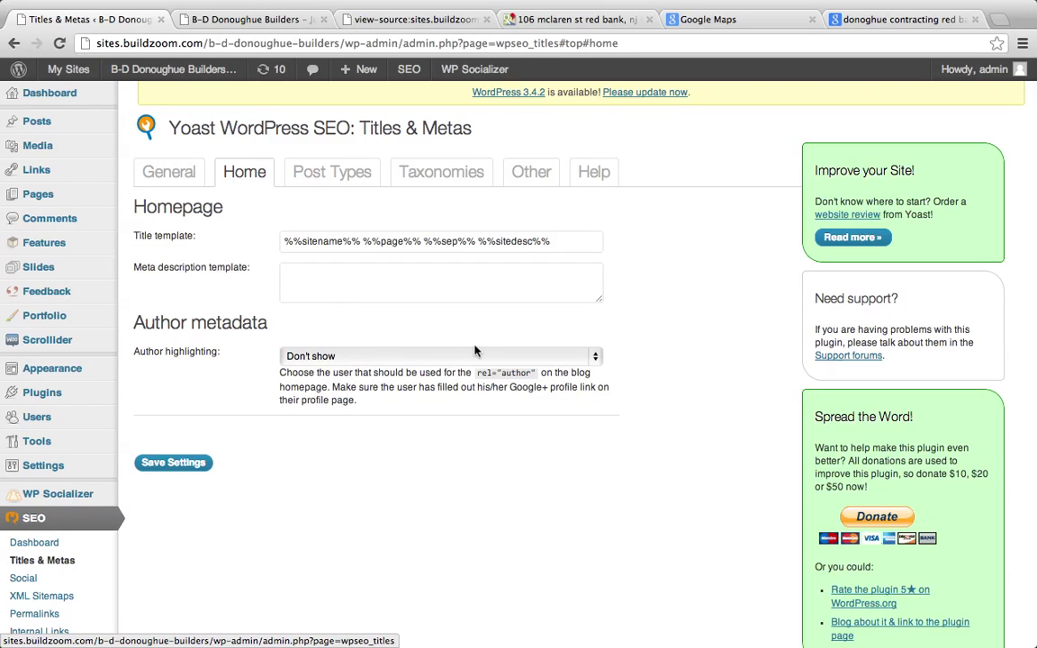
click(459, 268)
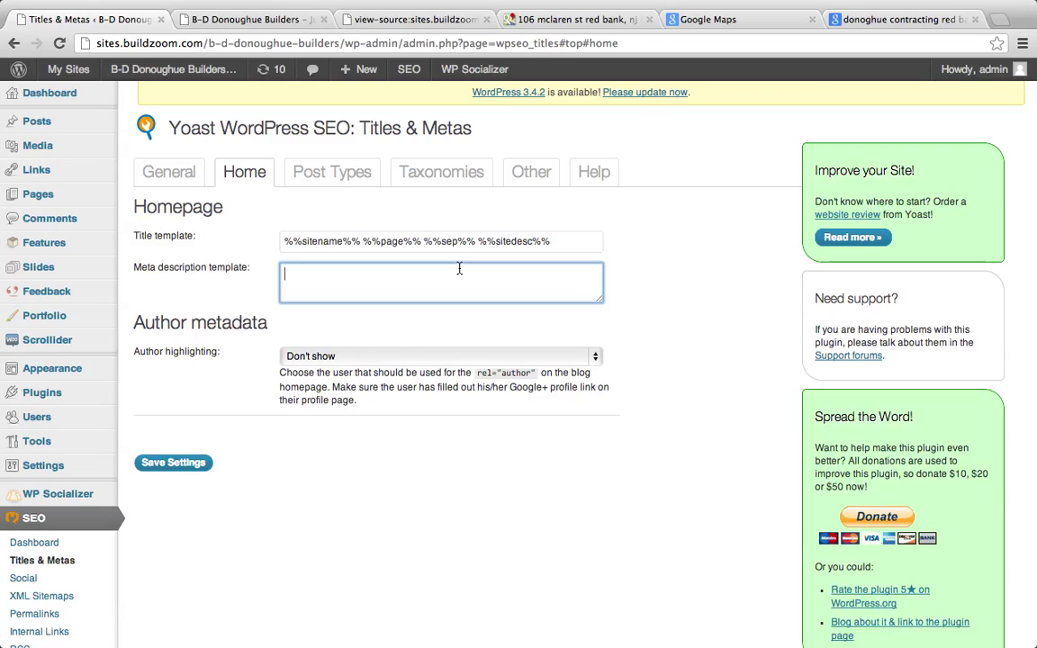
scroll(459, 268, down, 2)
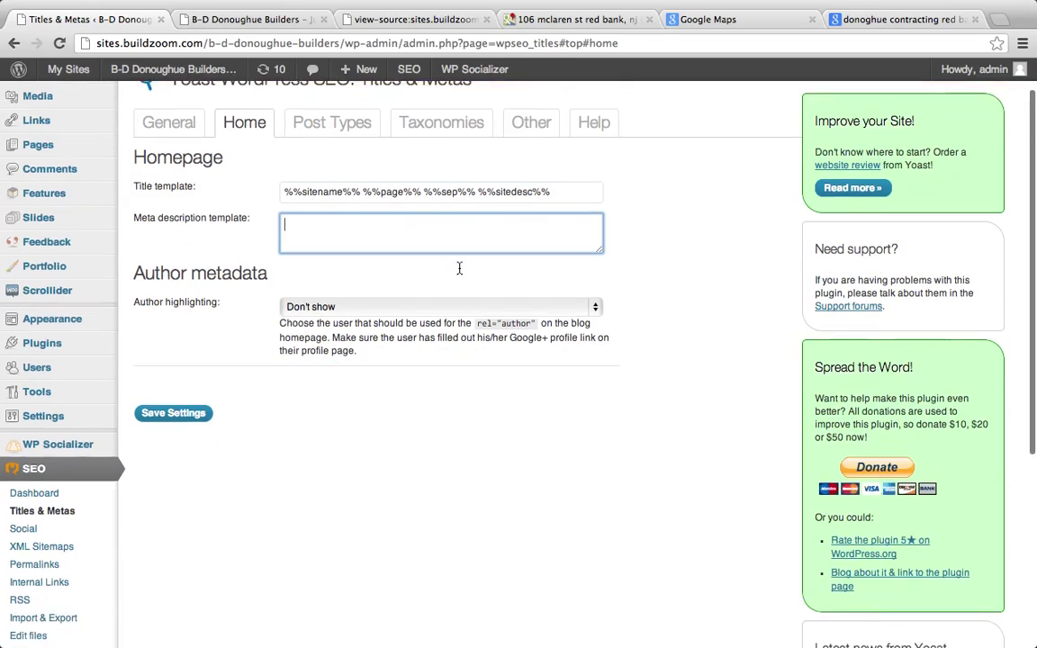
scroll(459, 270, up, 1)
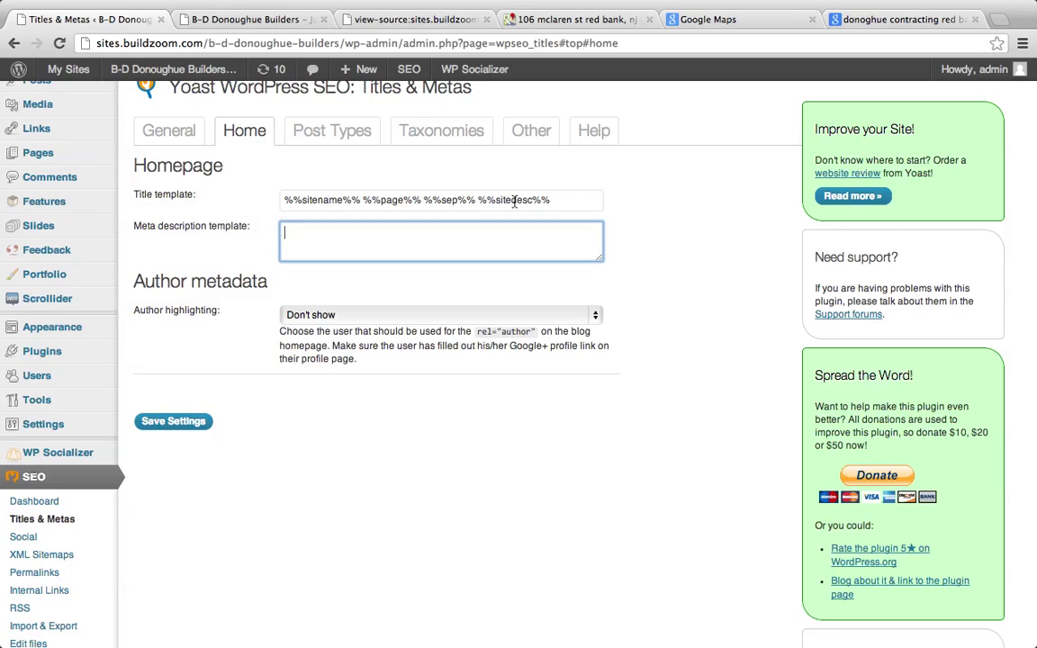
click(516, 202)
key(super+a)
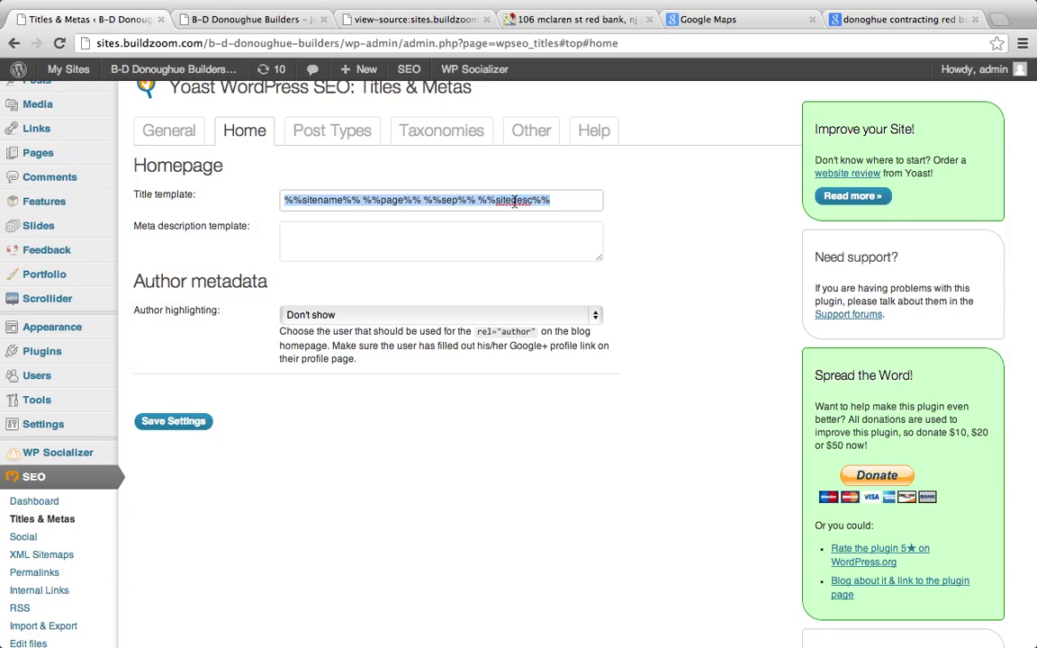
scroll(63, 540, down, 5)
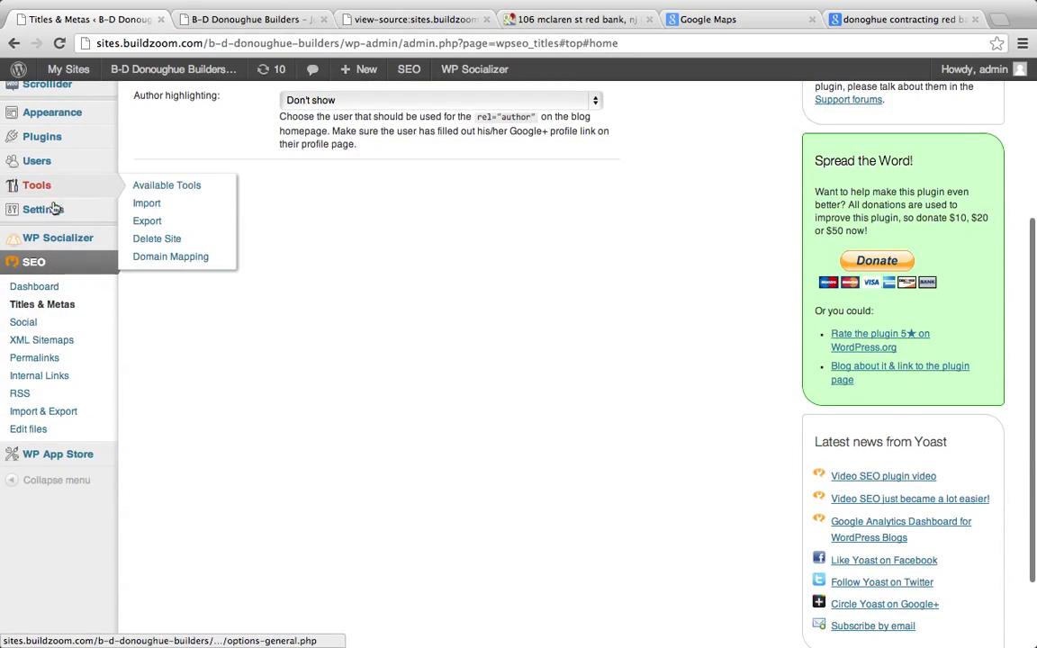
- In General Settings, prefix the tagline with 'Central Jersey', lowercase 'commercial', and save
mouse_move(54, 220)
click(147, 223)
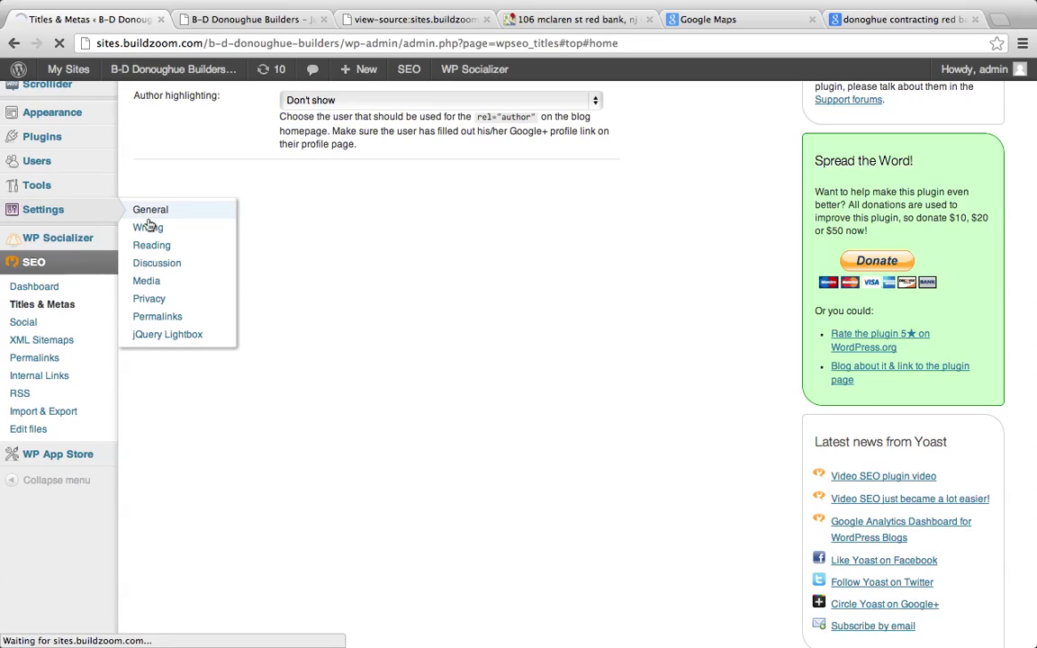
triple_click(403, 195)
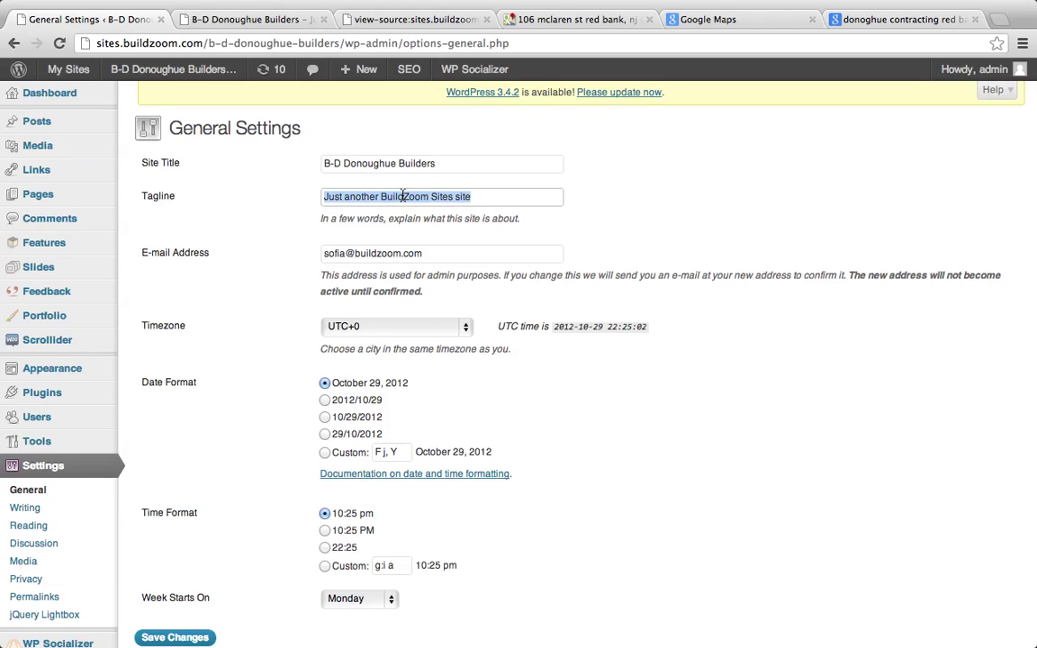
click(250, 22)
mouse_move(731, 143)
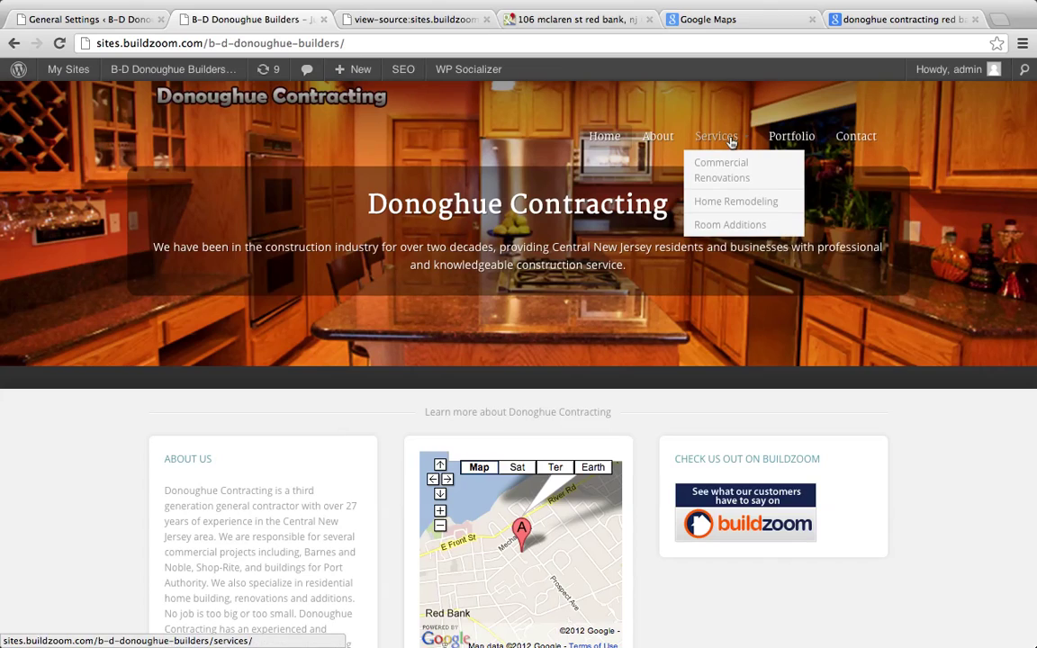
click(104, 13)
text(Com)
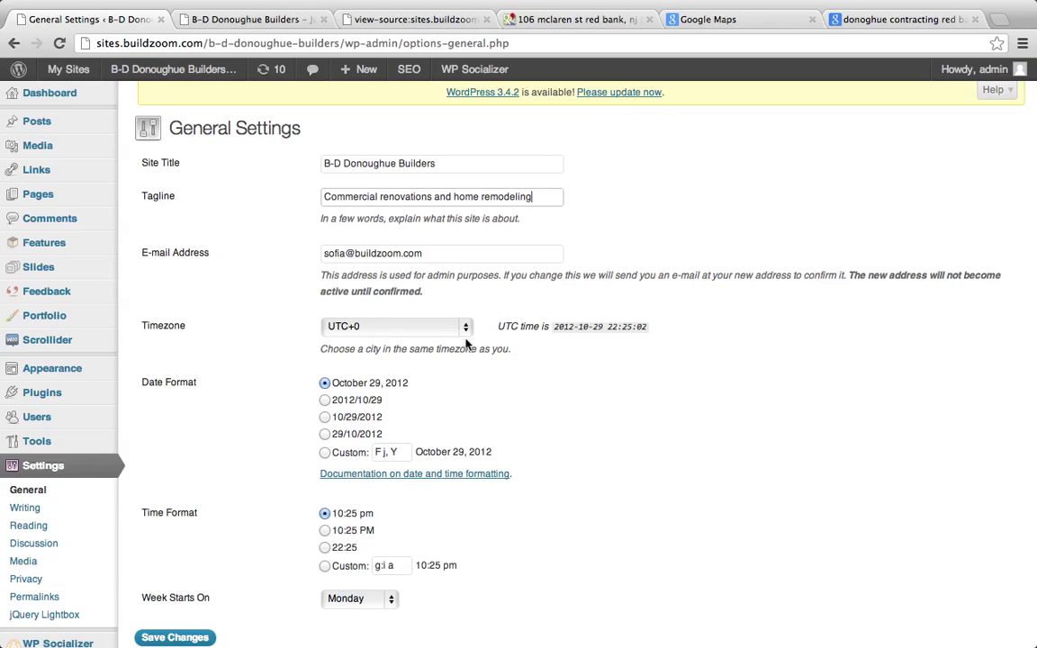
click(325, 196)
text(Central Jersey)
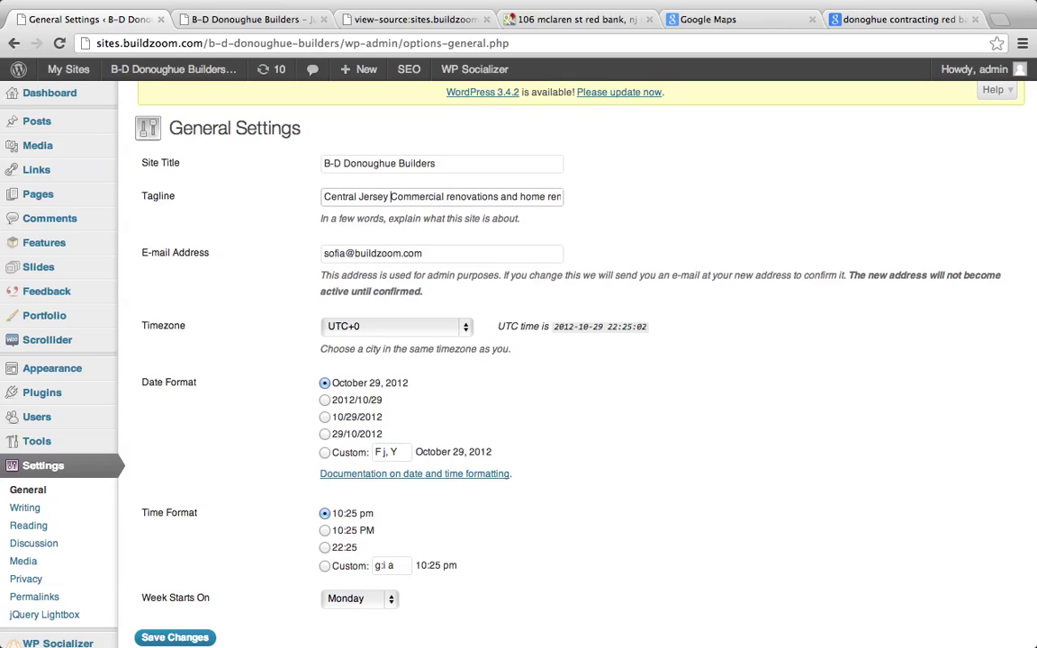
key(Delete)
text(c)
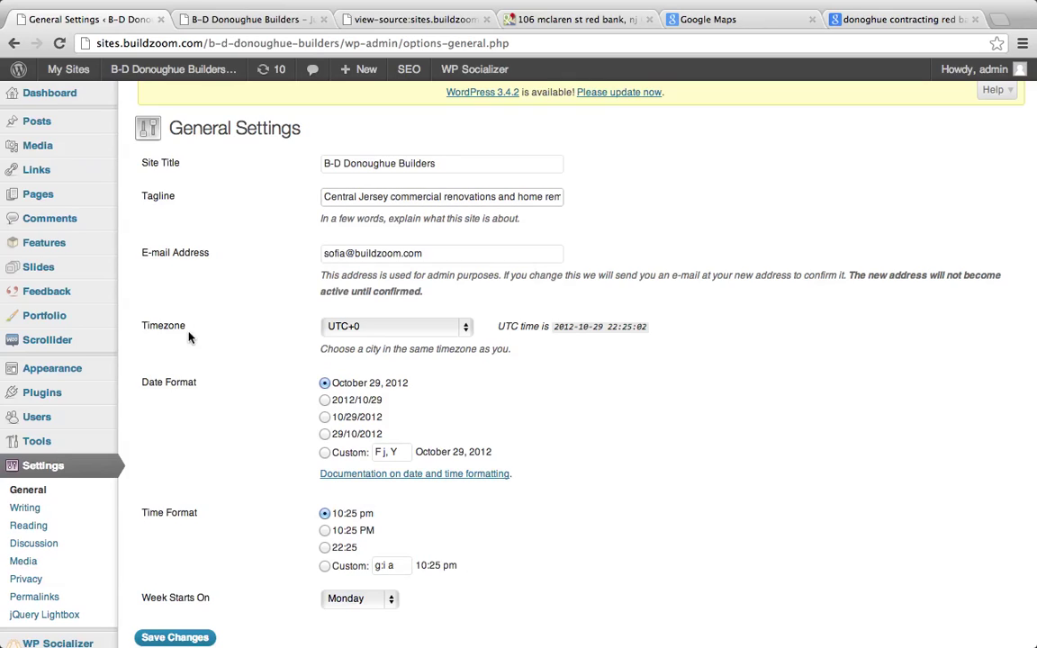
scroll(189, 337, down, 2)
click(177, 554)
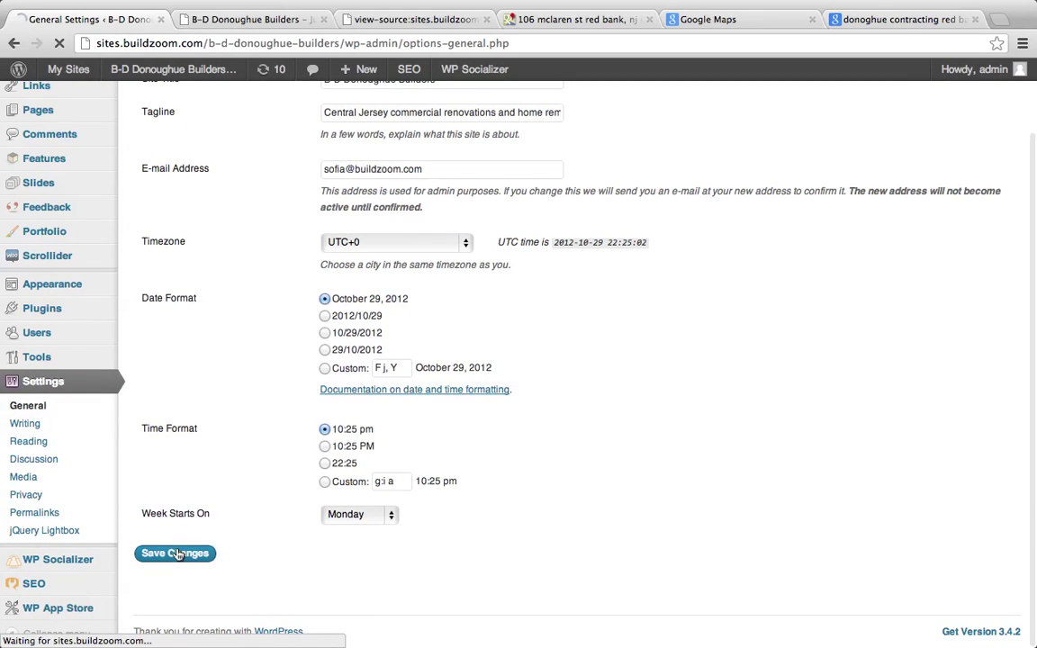
- Reload the homepage and confirm its source title includes 'Central Jersey commercial renovations and home remodeling'
click(247, 19)
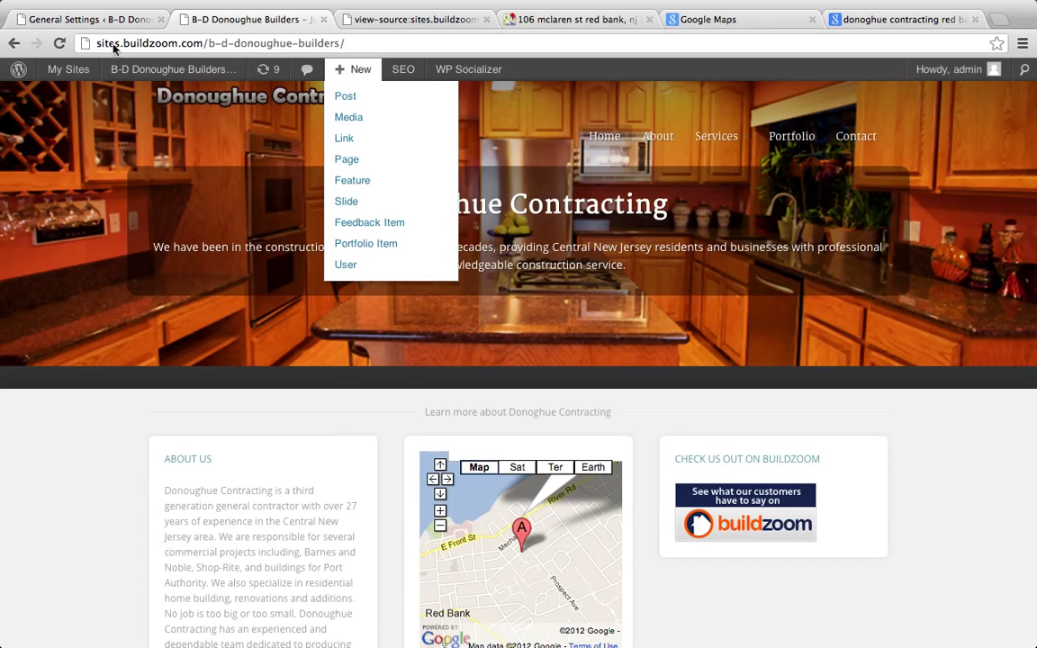
click(58, 43)
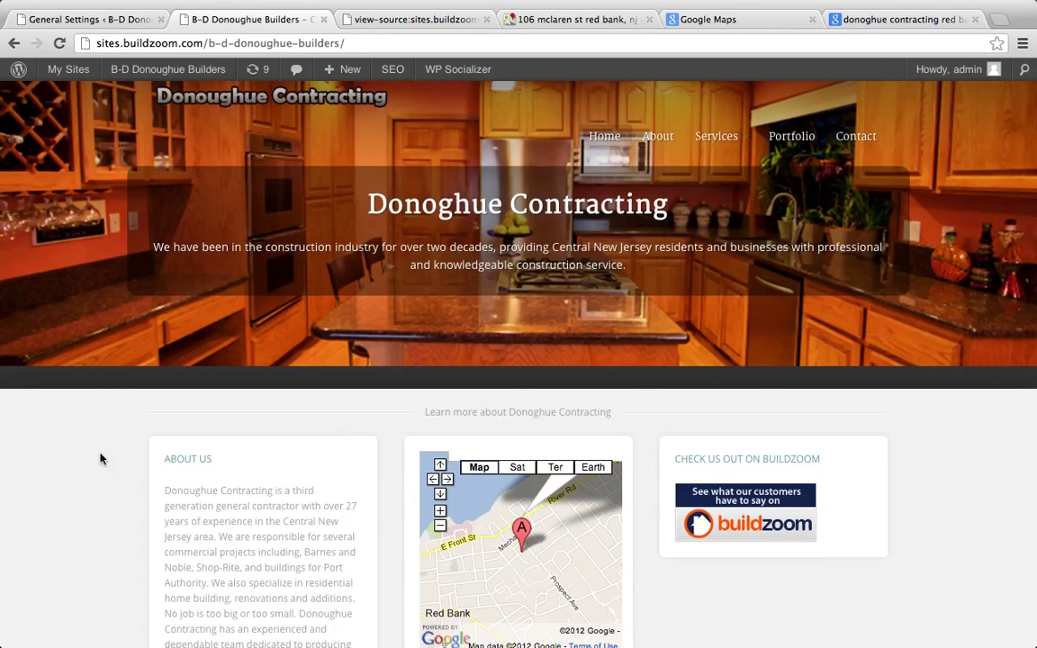
right_click(100, 457)
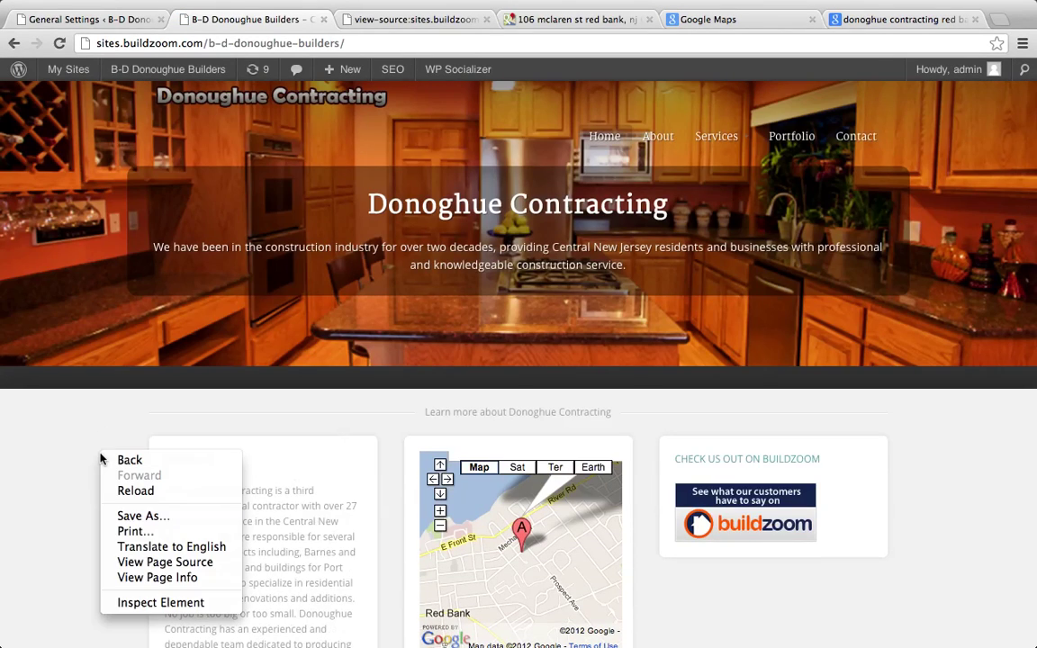
click(166, 562)
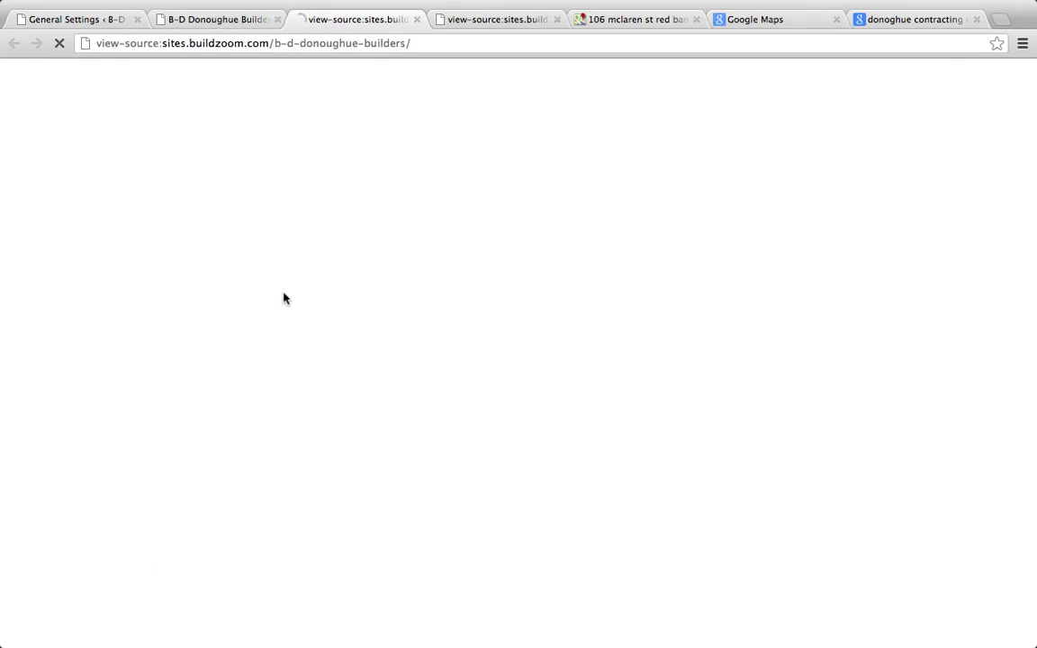
key(super+f)
text(title)
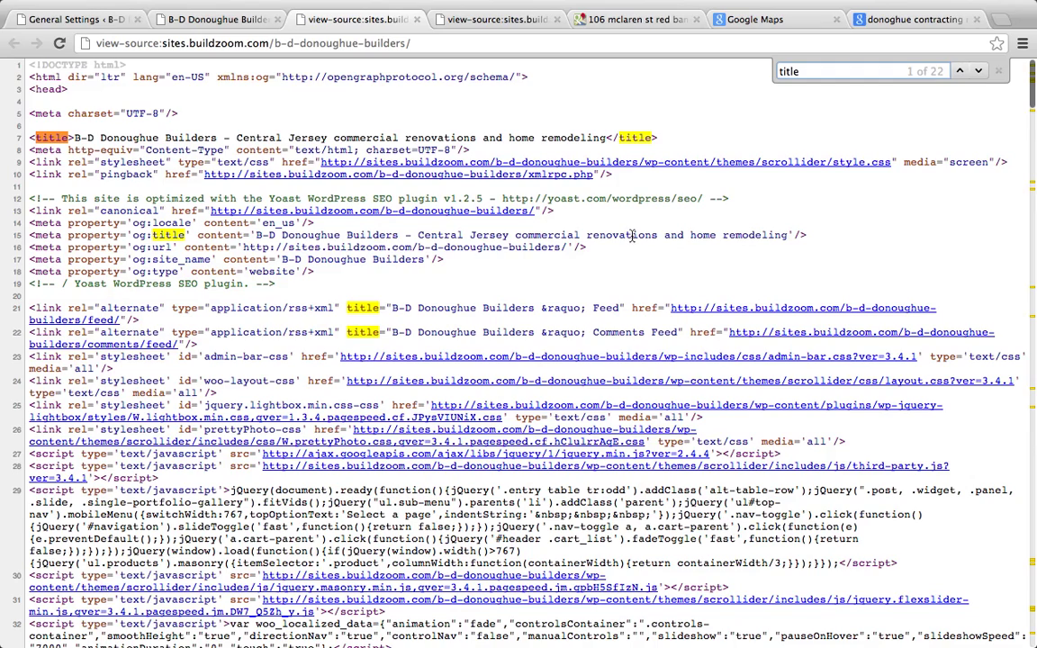
double_click(324, 237)
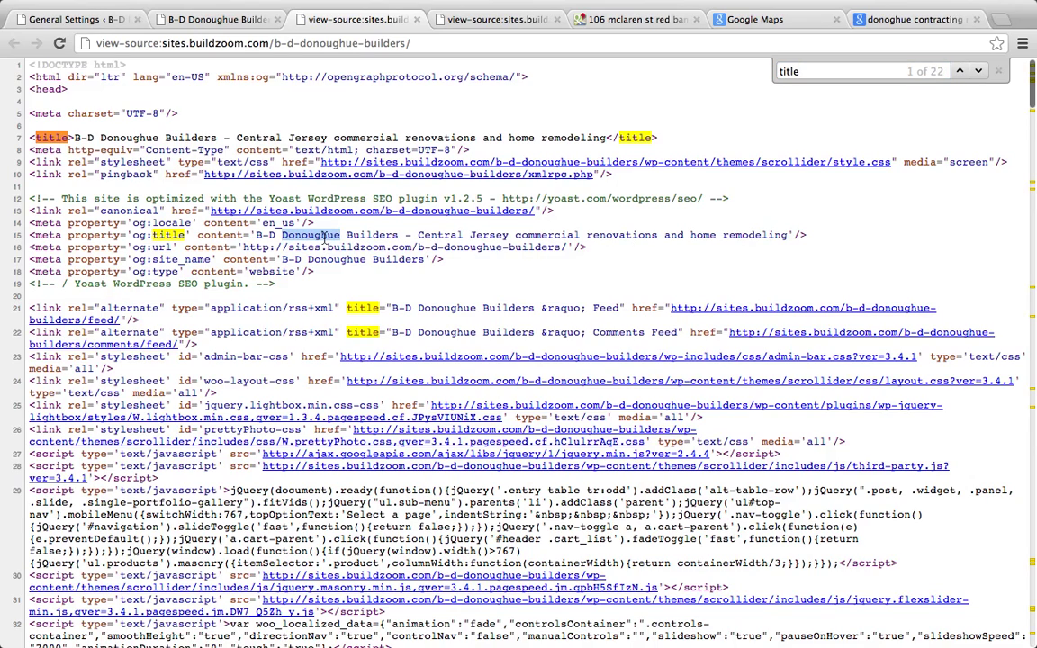
- Return to General Settings and open the Yoast SEO dashboard
click(77, 18)
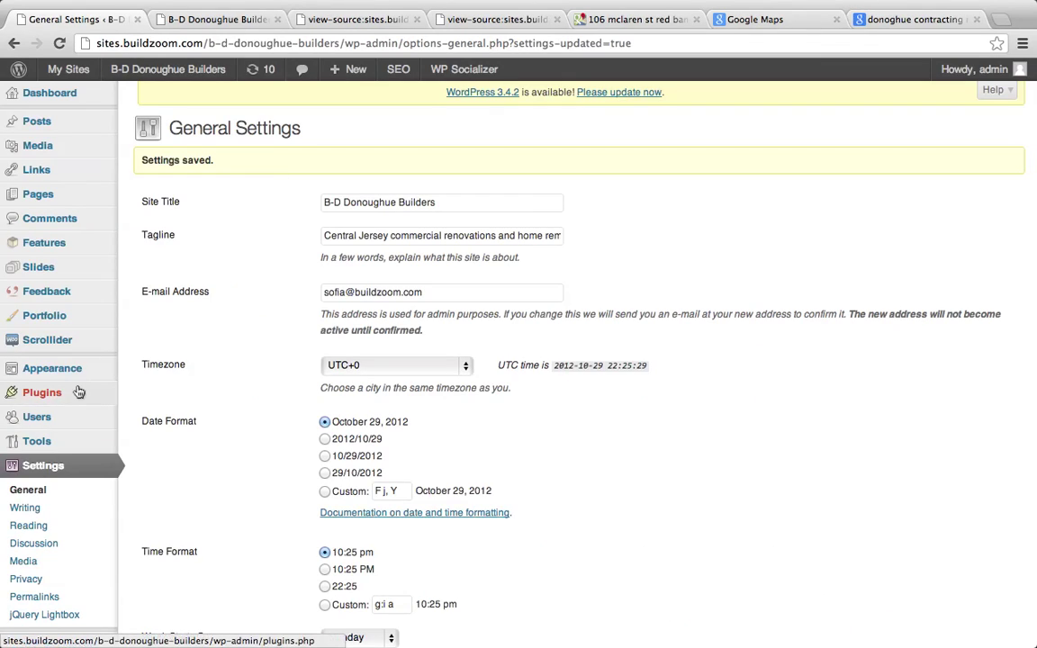
scroll(56, 392, down, 3)
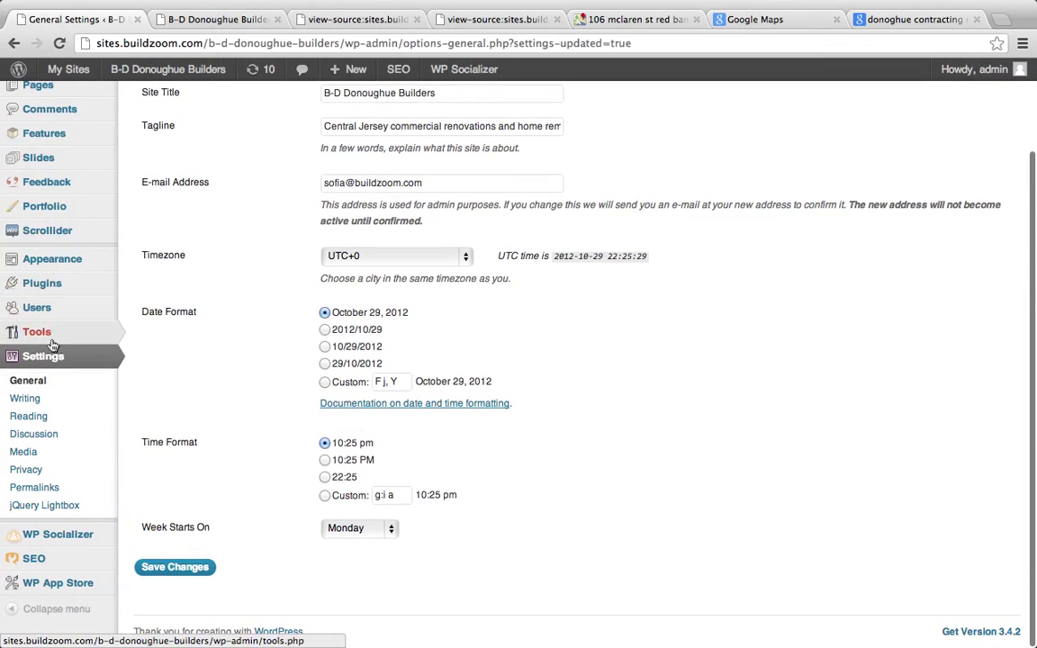
mouse_move(54, 558)
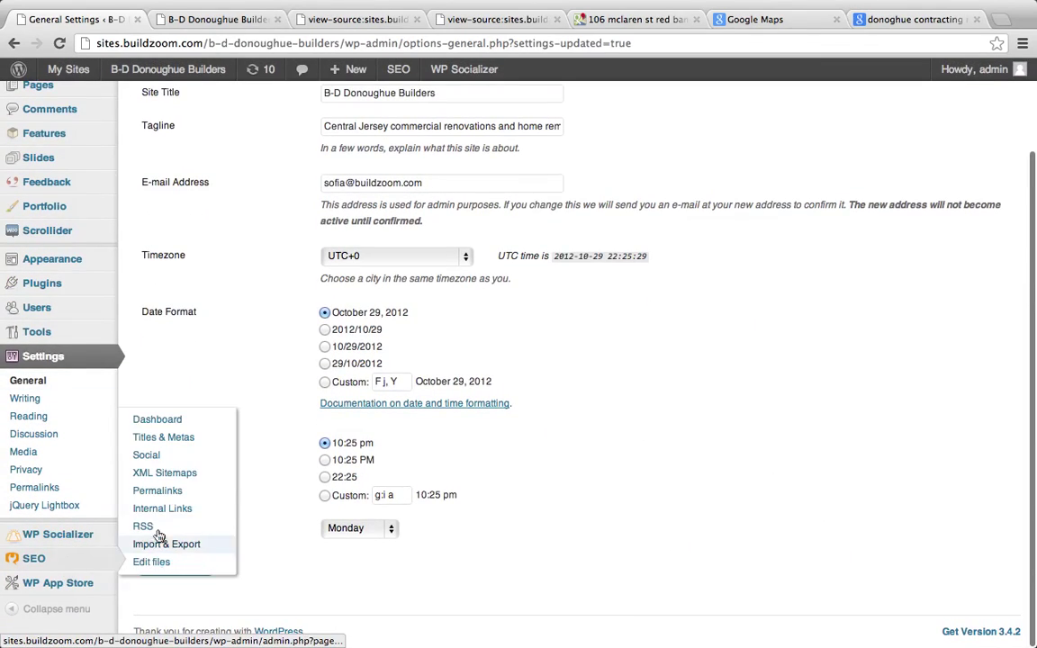
click(155, 420)
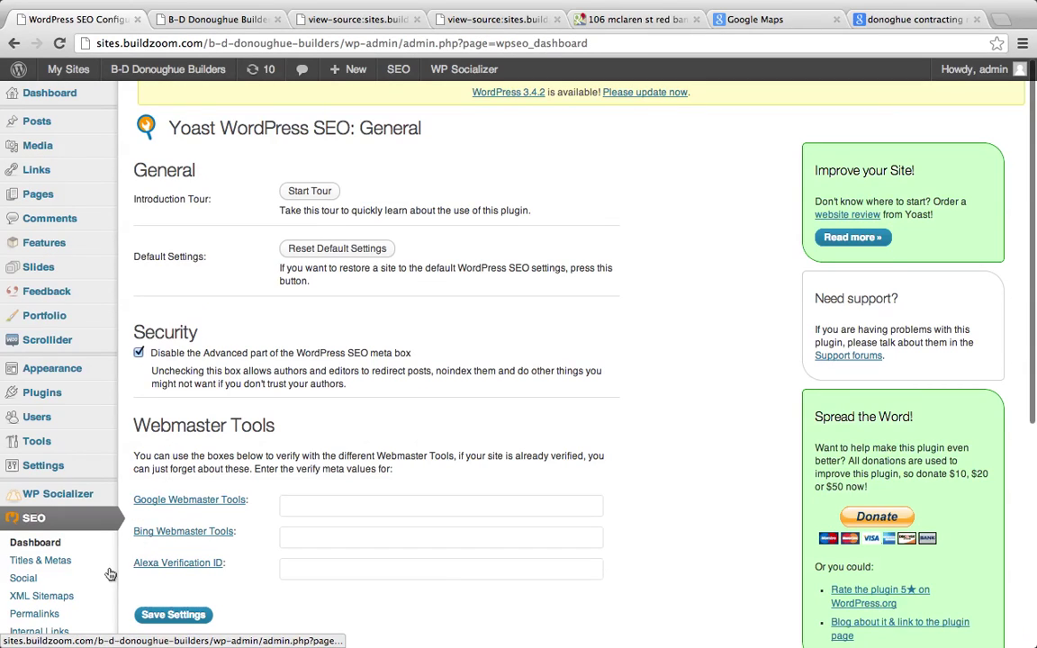
- Enter the homepage meta description 'B-D Donoughhue Builders provides commercial renovation and home remodeling services through Central New Jersey' and save
click(54, 561)
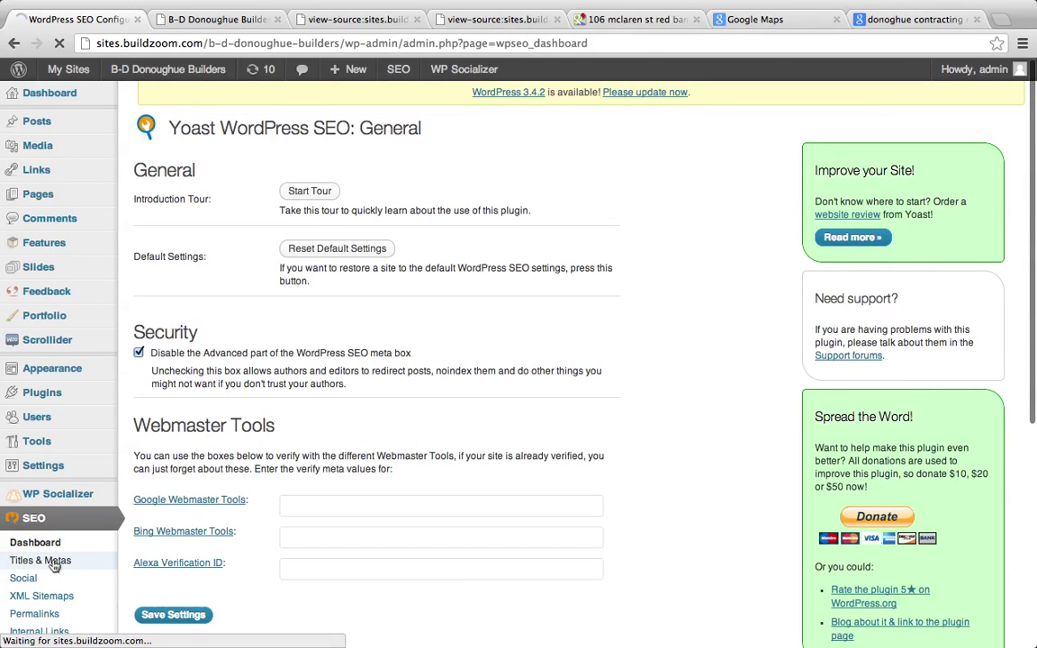
click(245, 175)
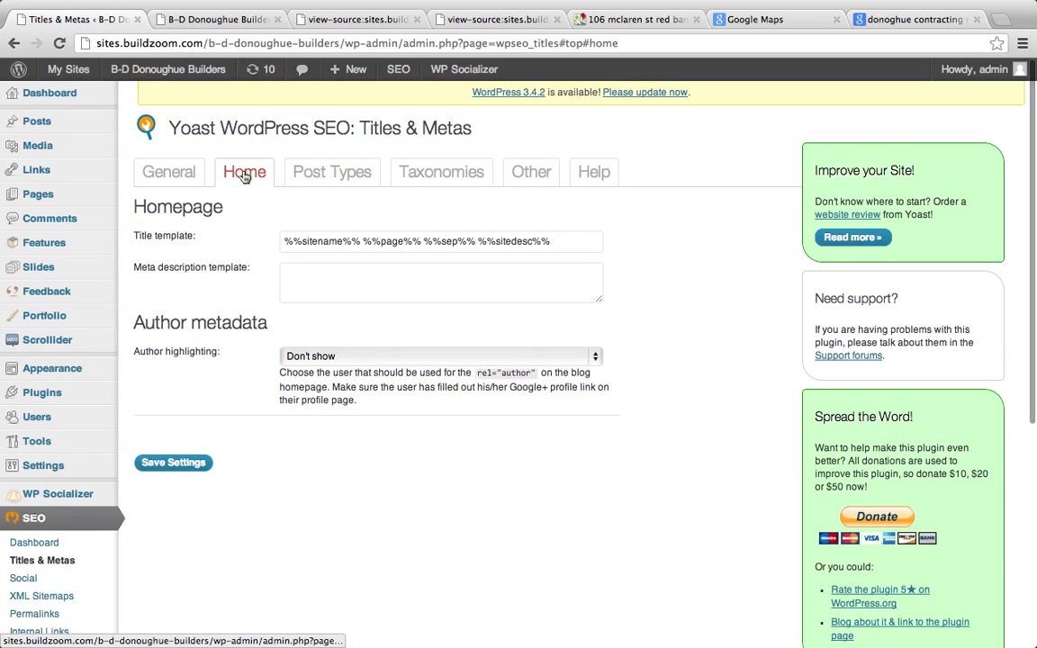
triple_click(372, 241)
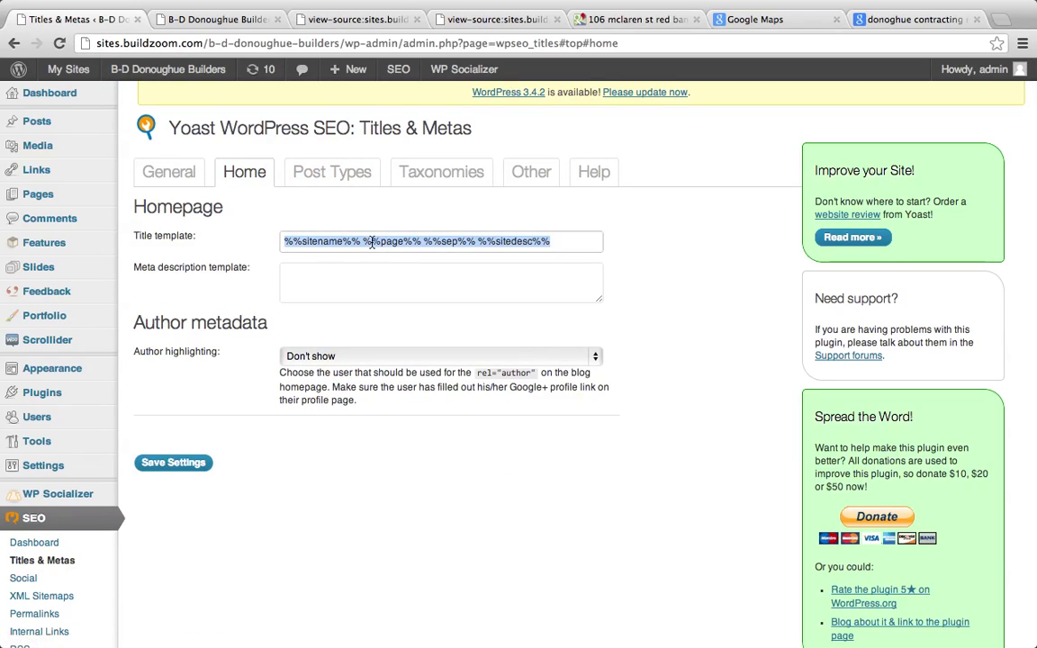
click(373, 274)
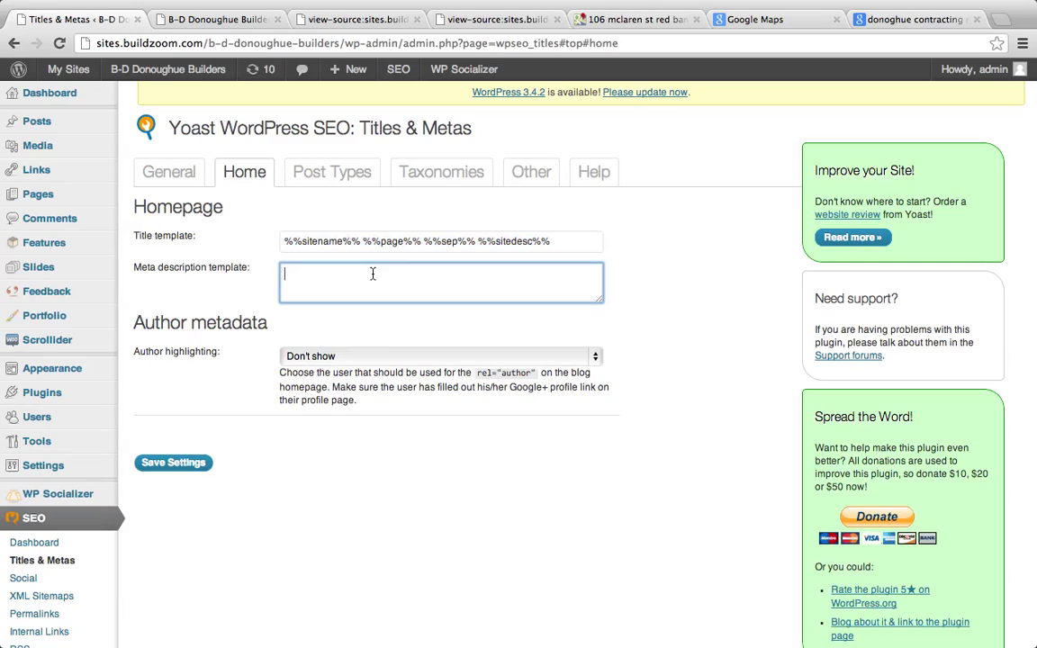
text(B-D Donoughhue Builde)
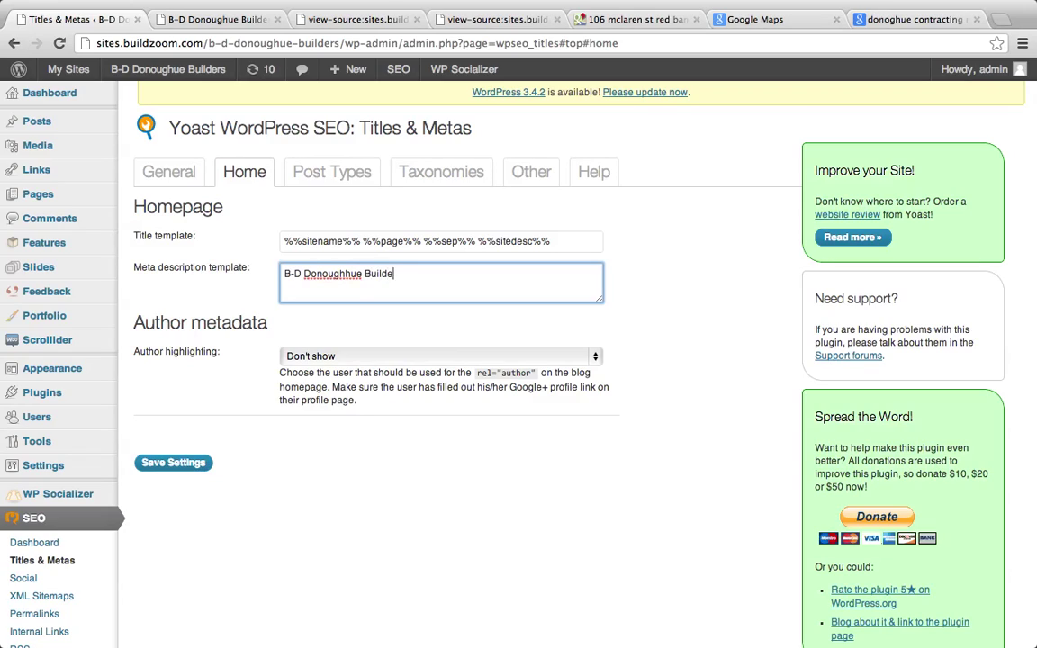
text(rs provides commercial renov)
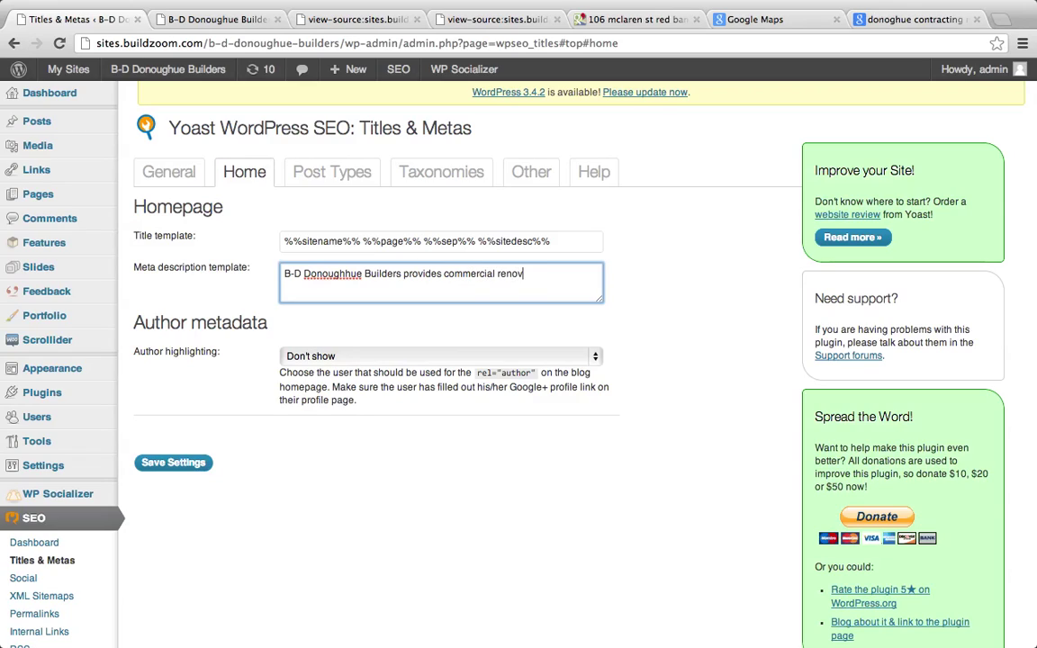
text(ation and home main)
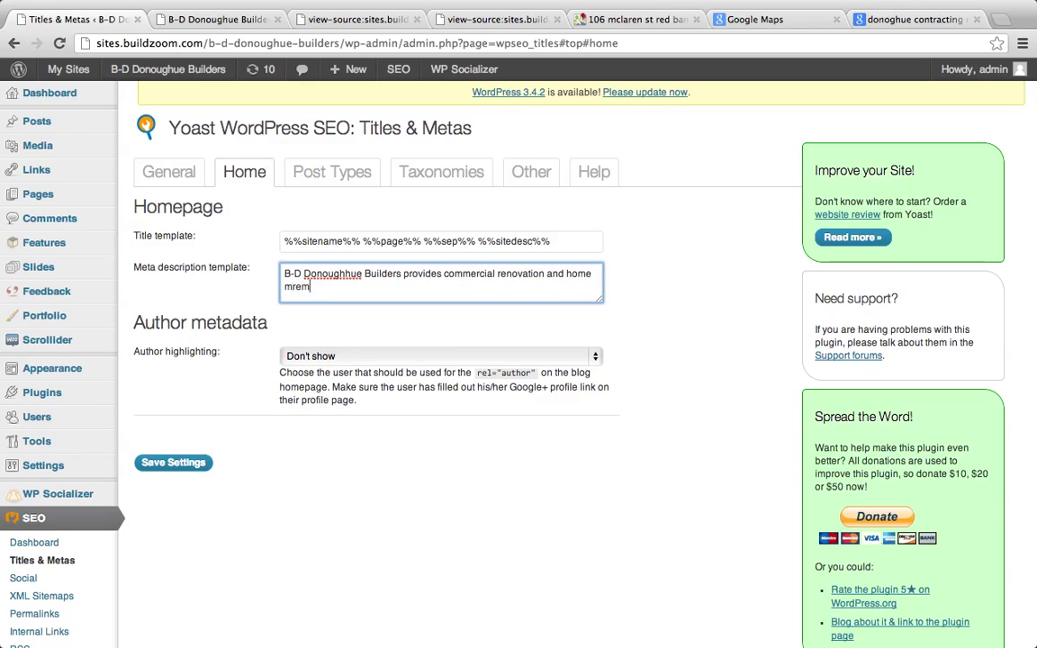
key(BackSpace)
key(BackSpace)
key(BackSpace)
key(BackSpace)
text(remodeling services through Cen)
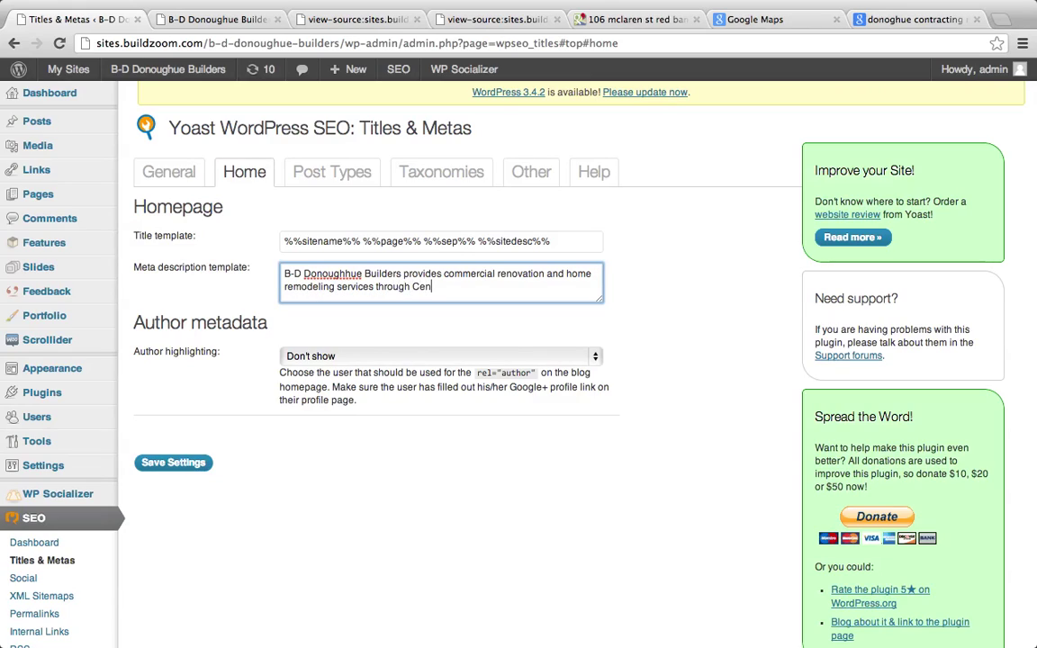
text(tral New Jersey.)
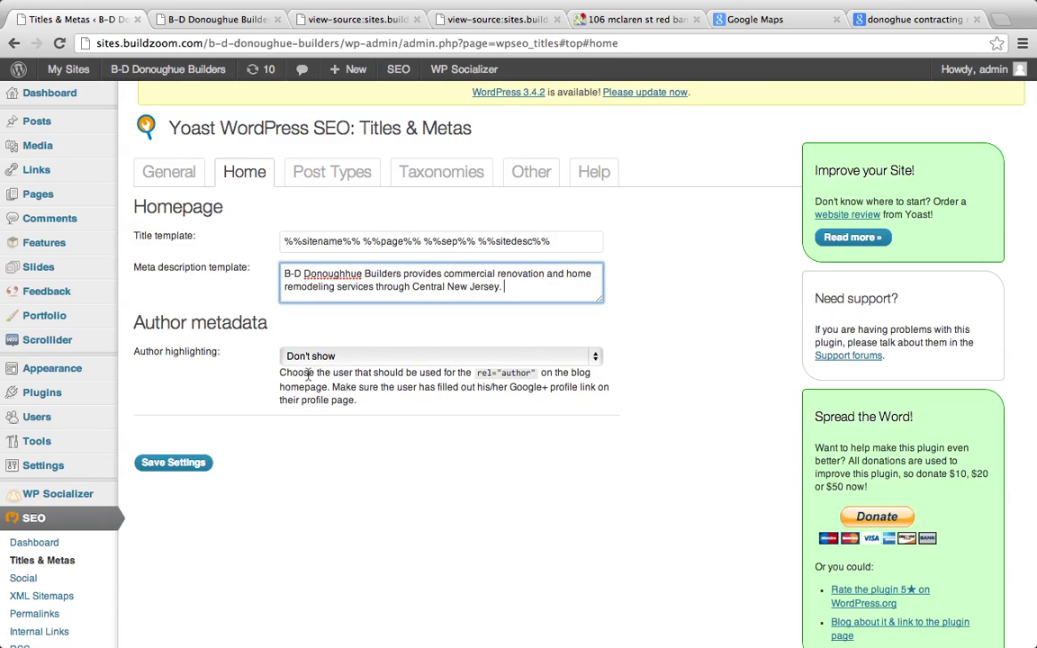
click(173, 462)
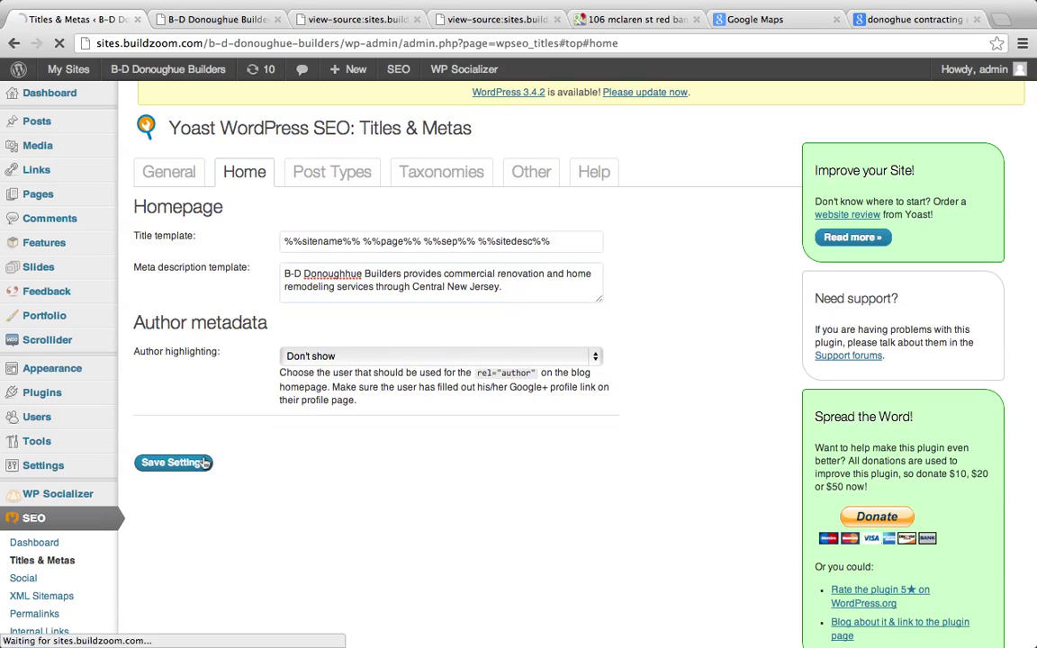
- Reload the live home page and check its source for the new description and og:description tags
click(204, 20)
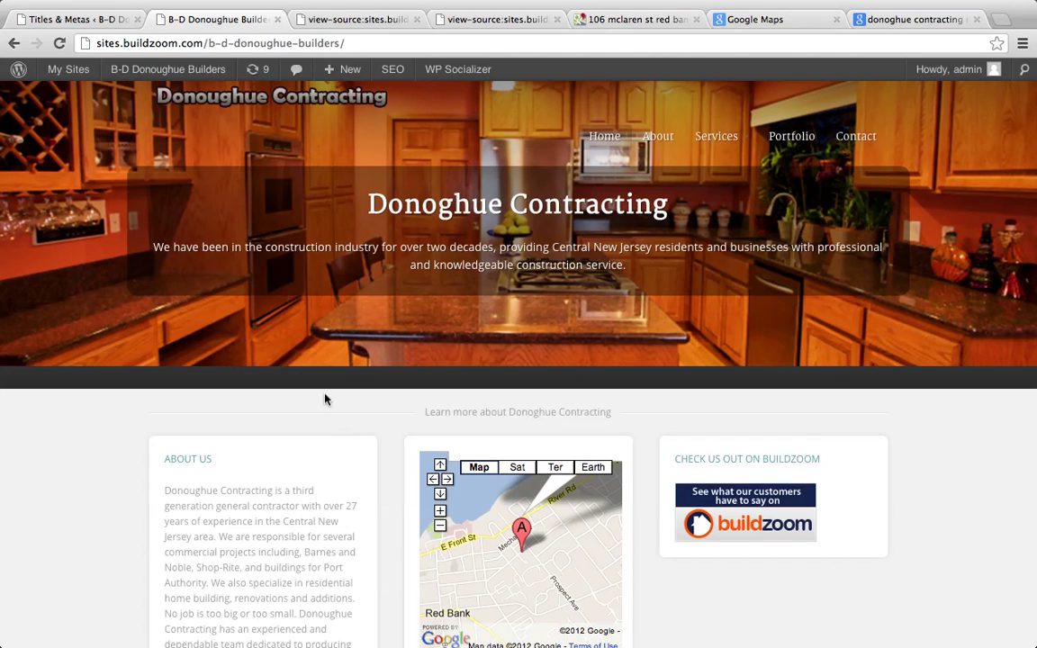
click(59, 43)
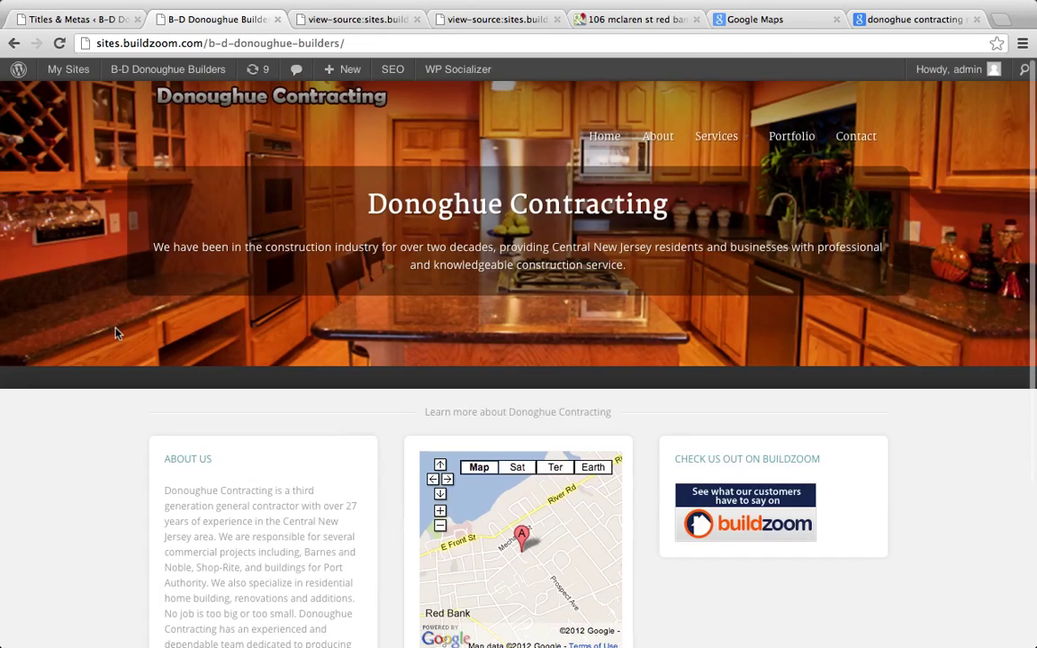
right_click(104, 452)
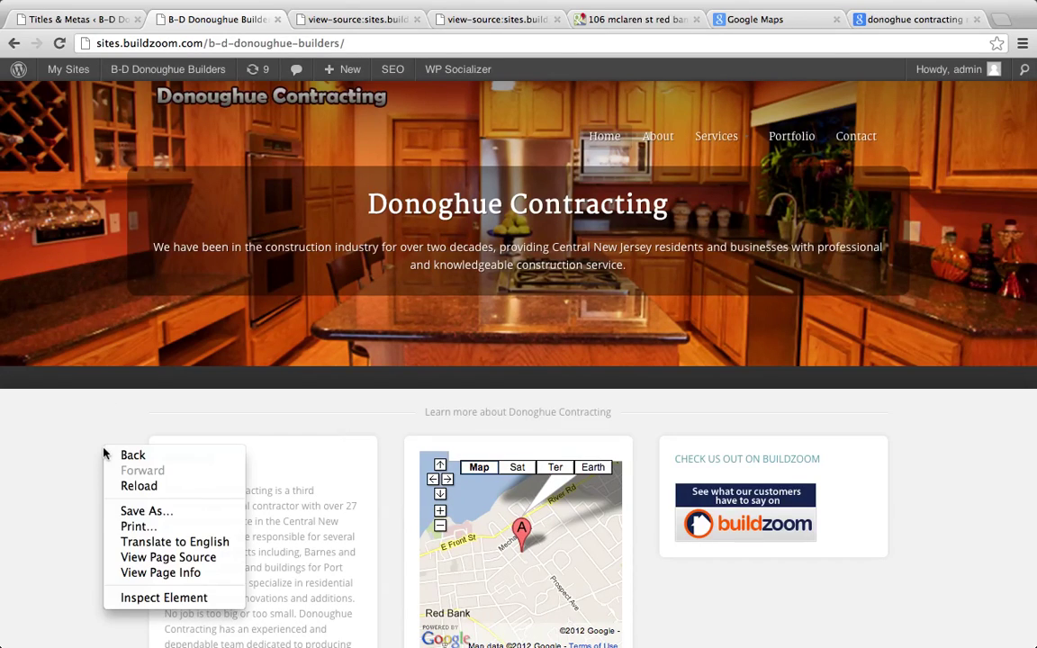
click(204, 559)
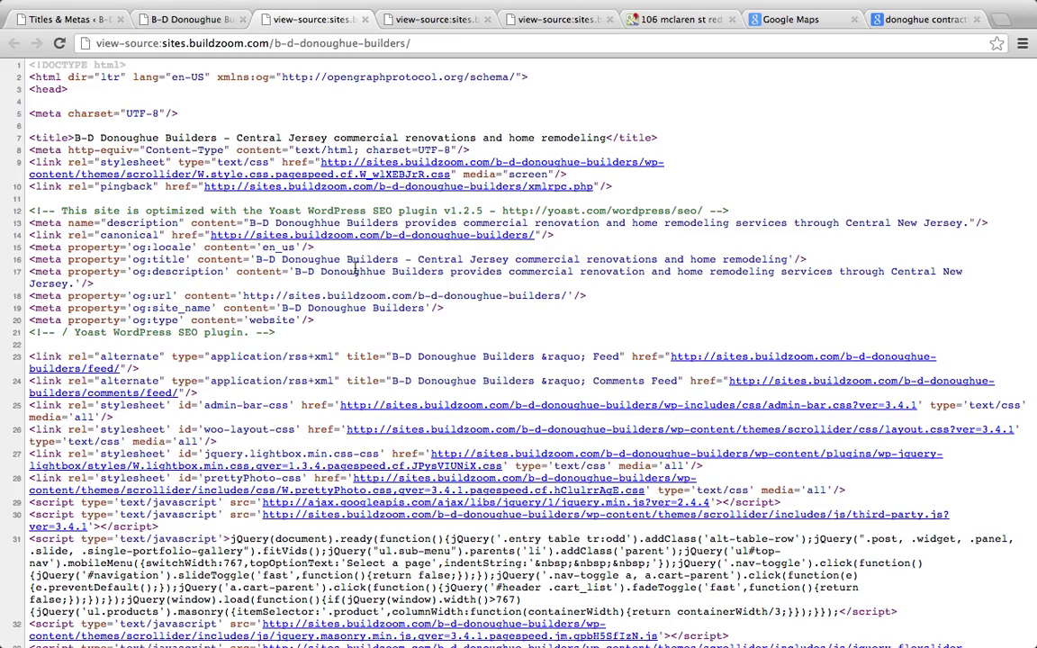
double_click(355, 271)
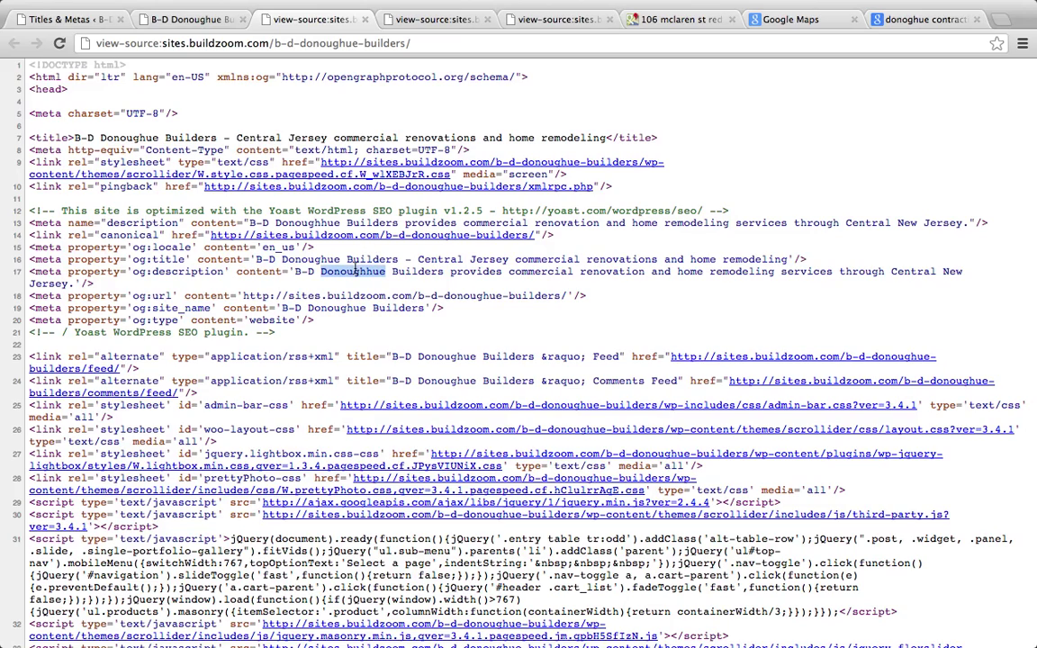
double_click(319, 259)
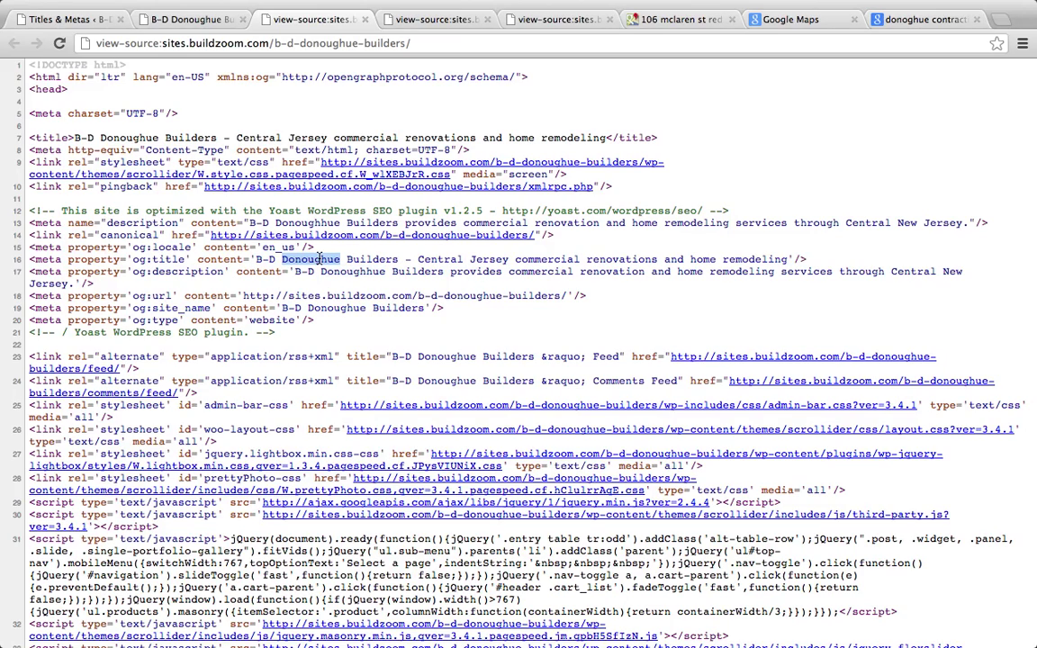
click(176, 19)
- Fix 'Donoughhue' to 'Donoughue' in the Home meta description, save, and return to the live site
click(69, 22)
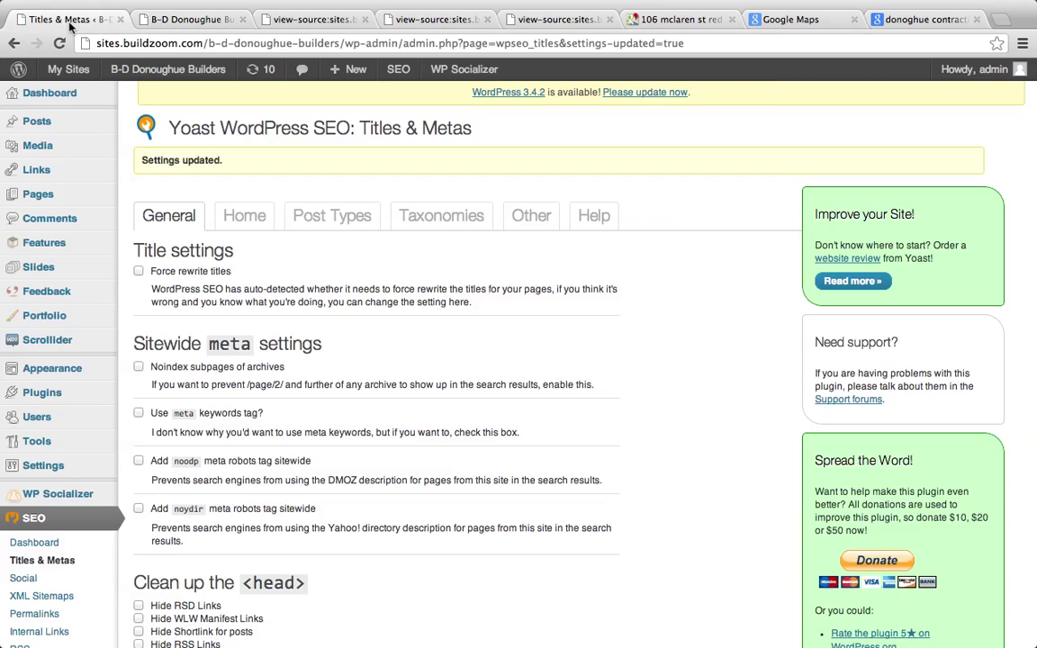
click(244, 215)
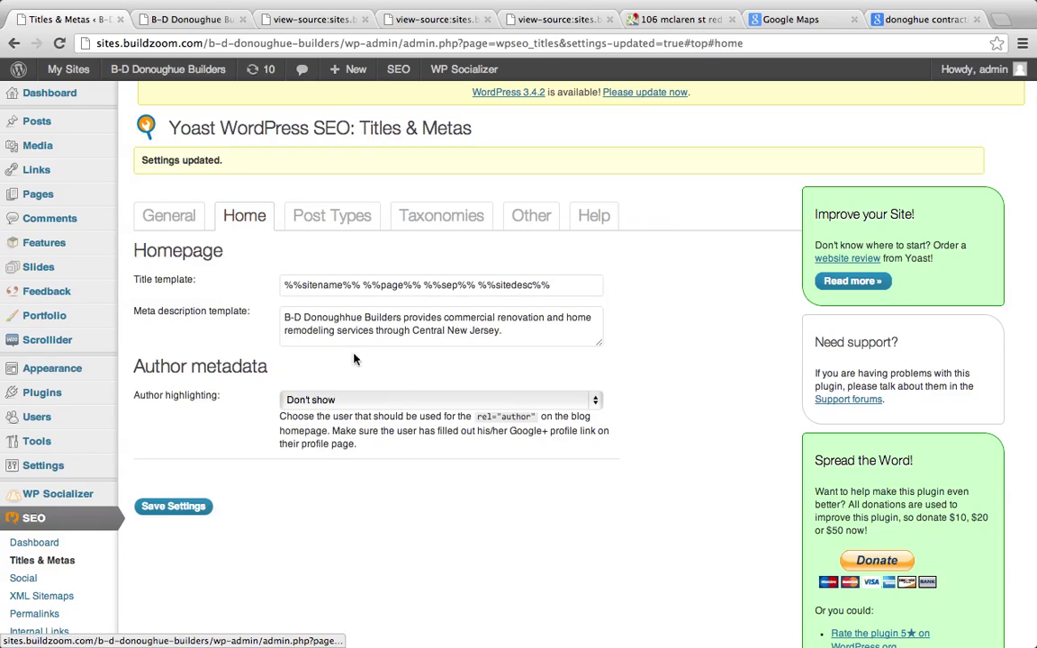
double_click(333, 316)
text(Donoughue)
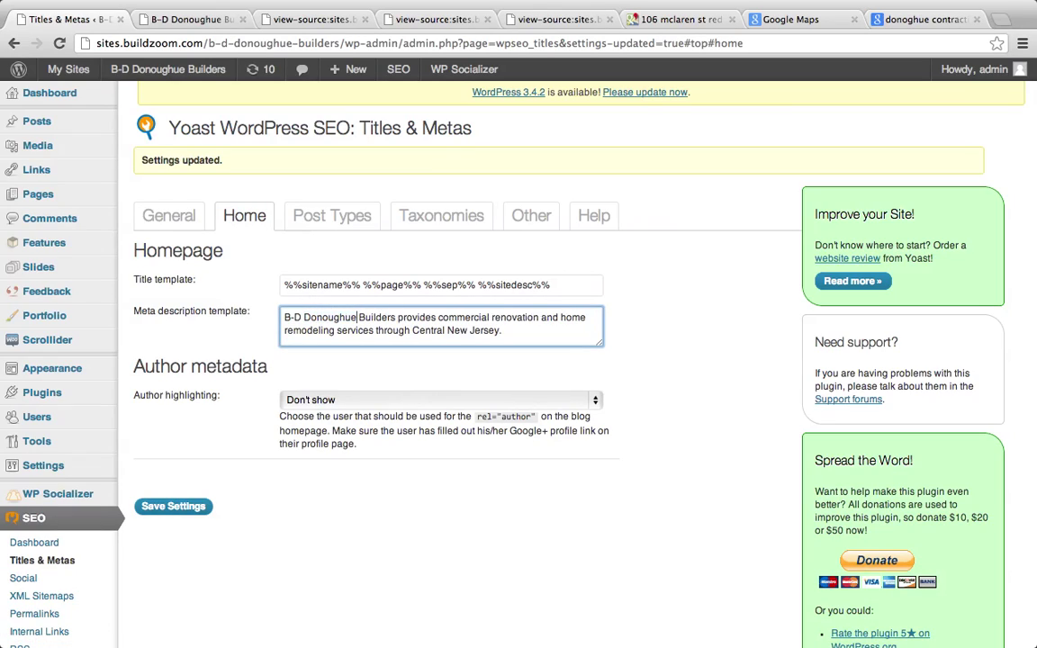
click(159, 507)
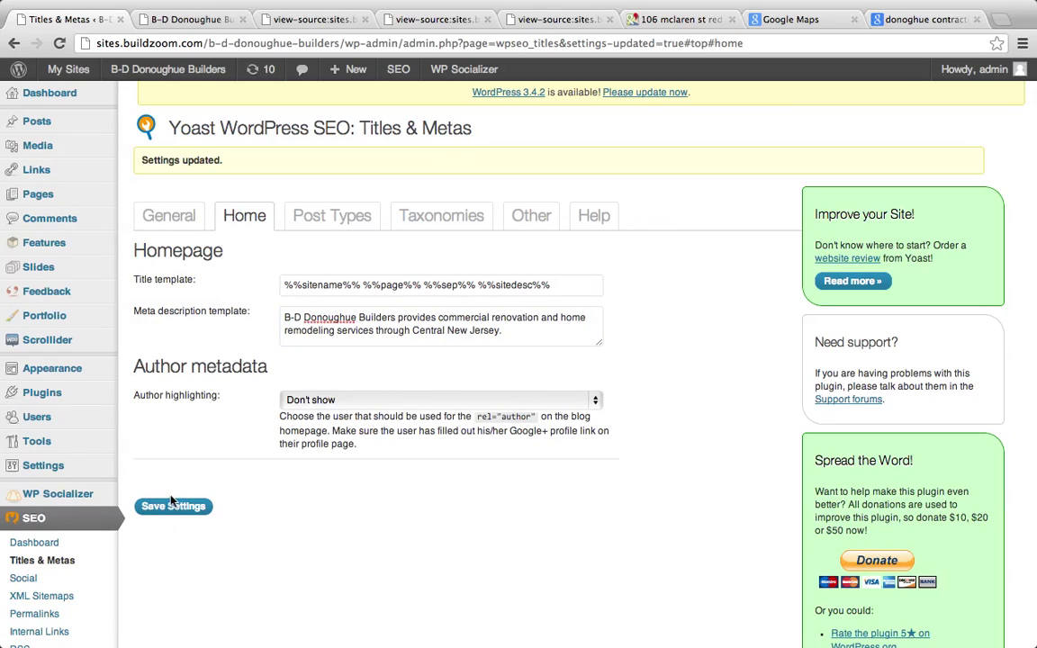
click(176, 19)
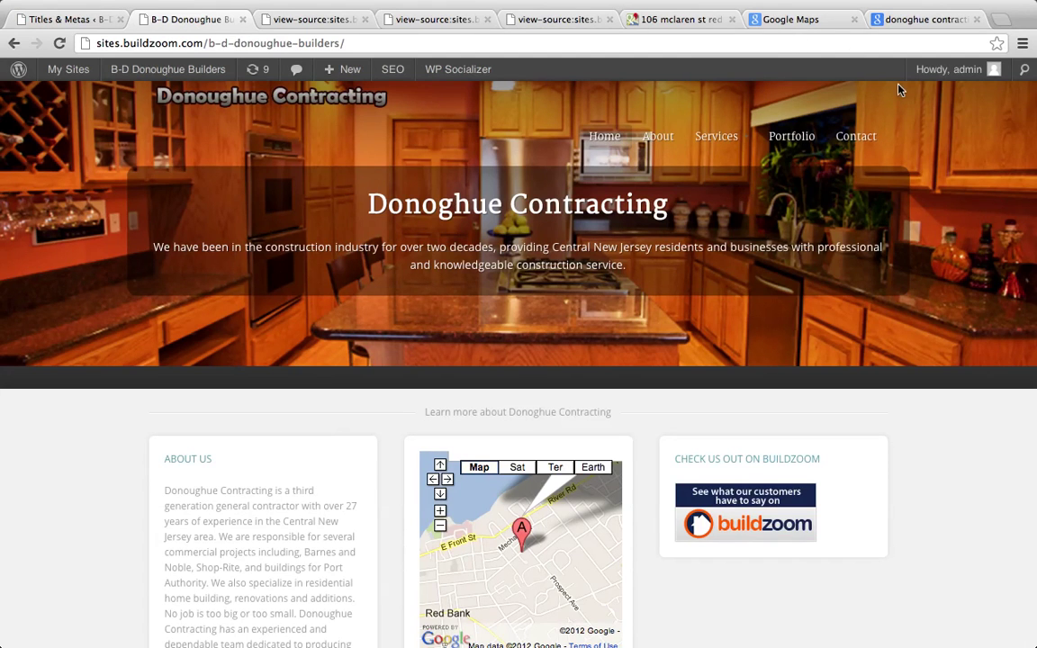
key(ctrl+Up)
- Open a new blank tab in the incognito window
click(612, 36)
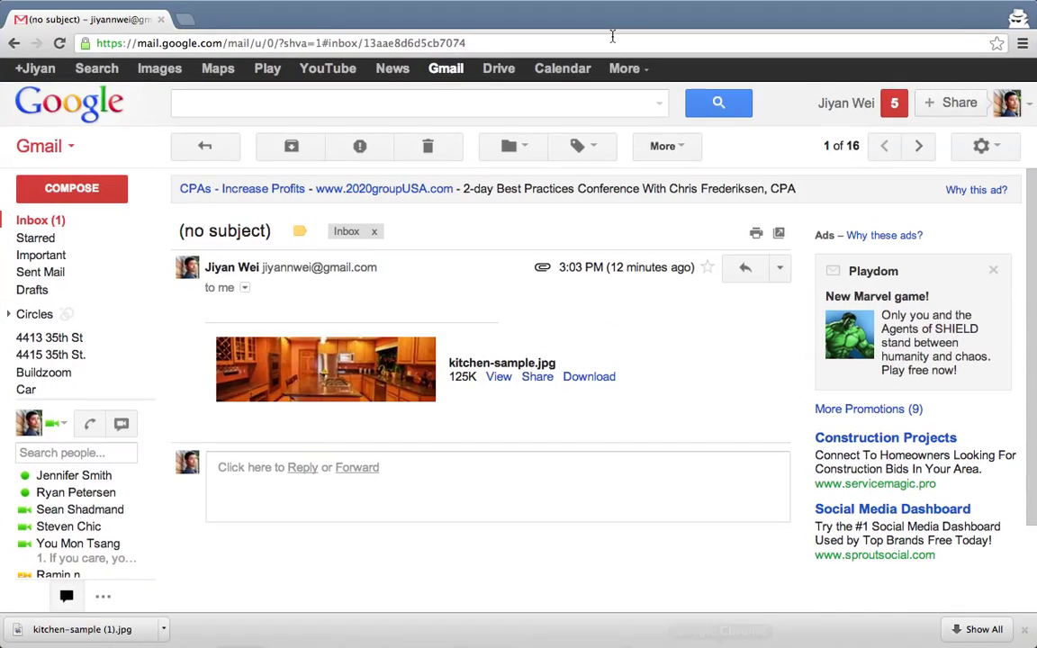
click(193, 23)
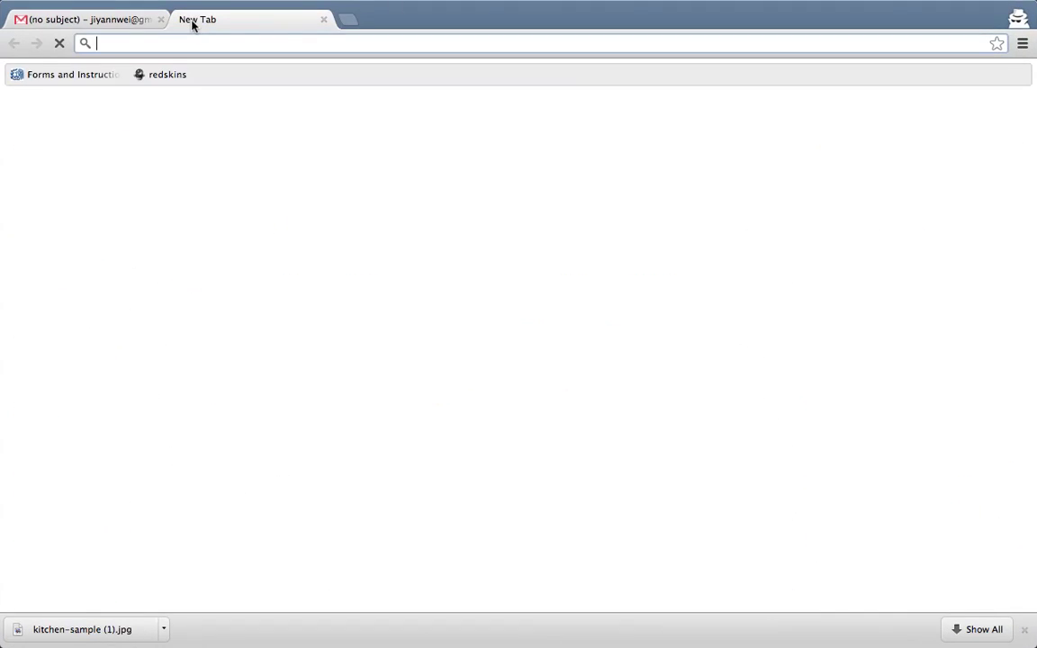
key(ctrl+Up)
click(401, 63)
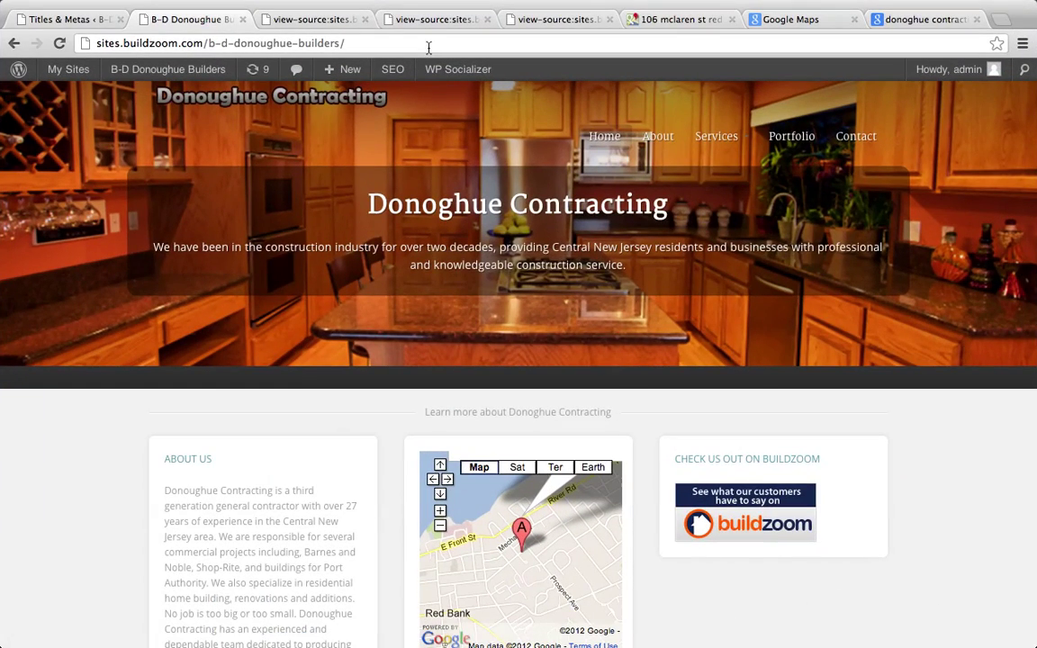
click(403, 39)
key(super+c)
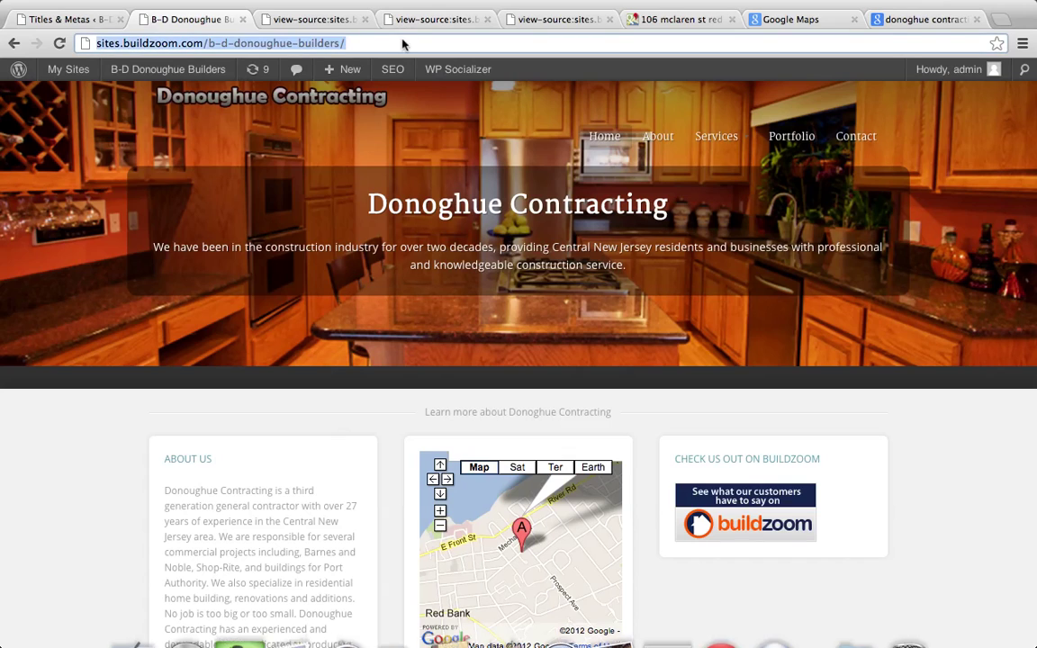
key(ctrl+Up)
click(597, 55)
key(super+v)
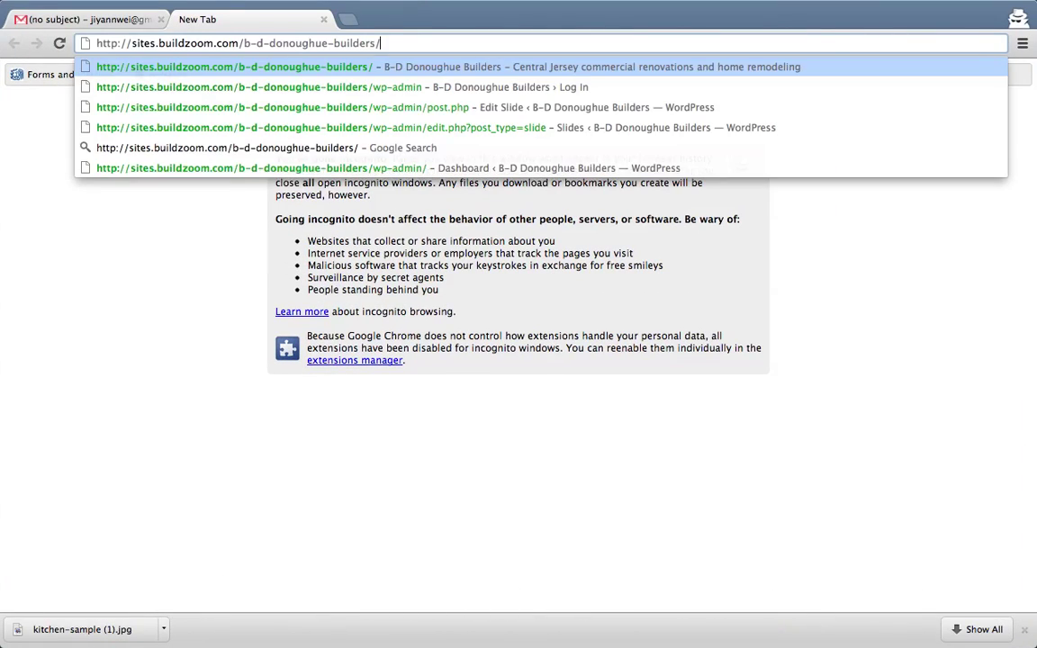
key(Return)
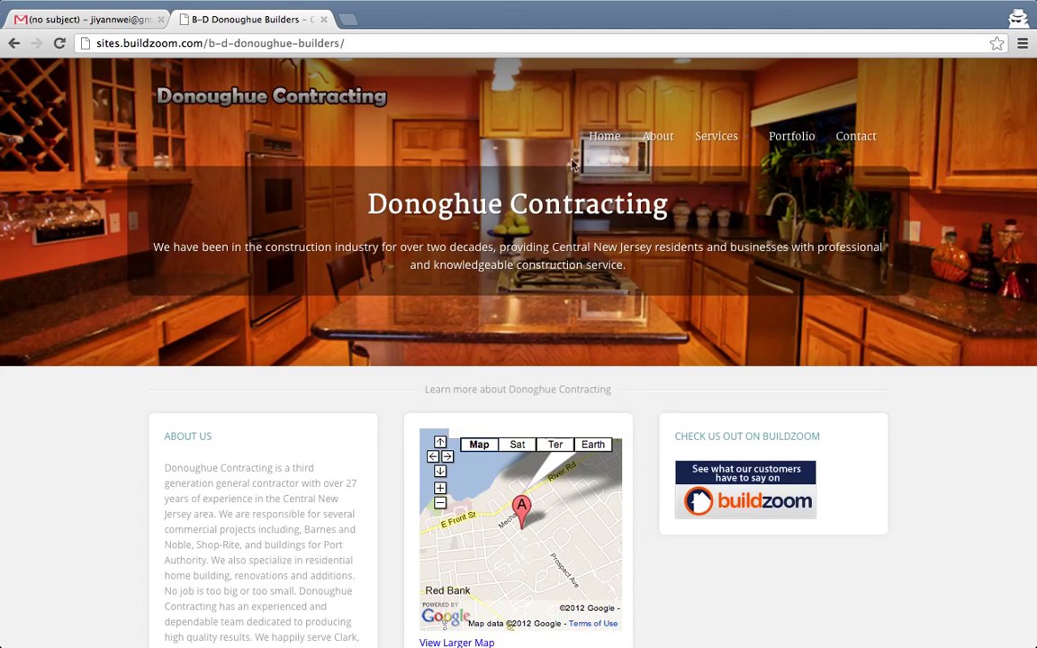
- As a logged-out visitor, scroll the home page and view the About page
scroll(525, 290, down, 3)
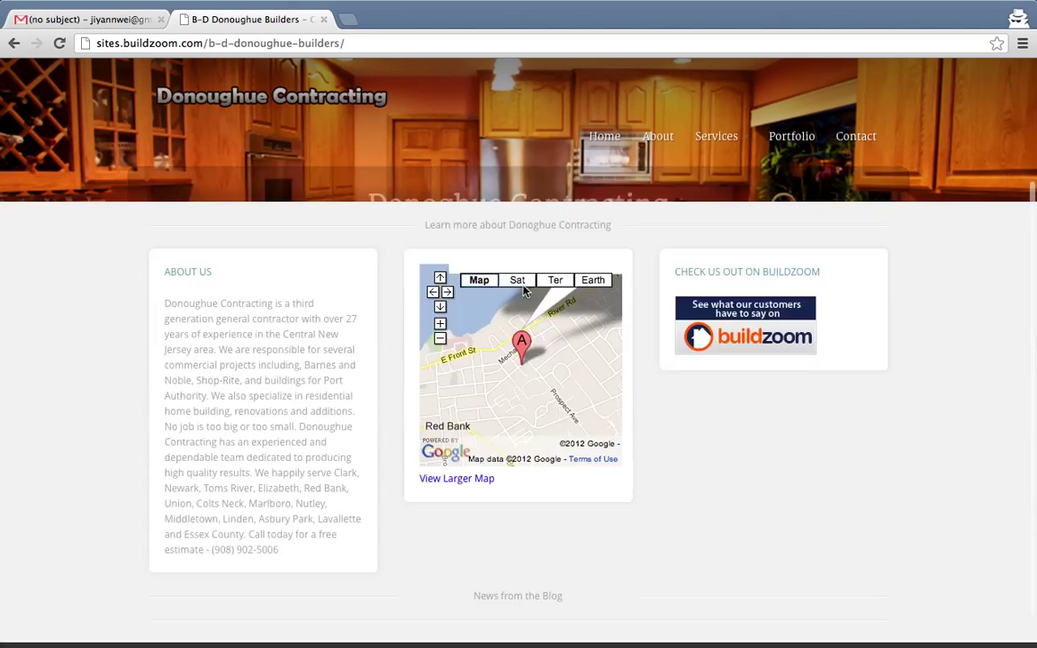
scroll(525, 290, down, 1)
scroll(525, 290, up, 5)
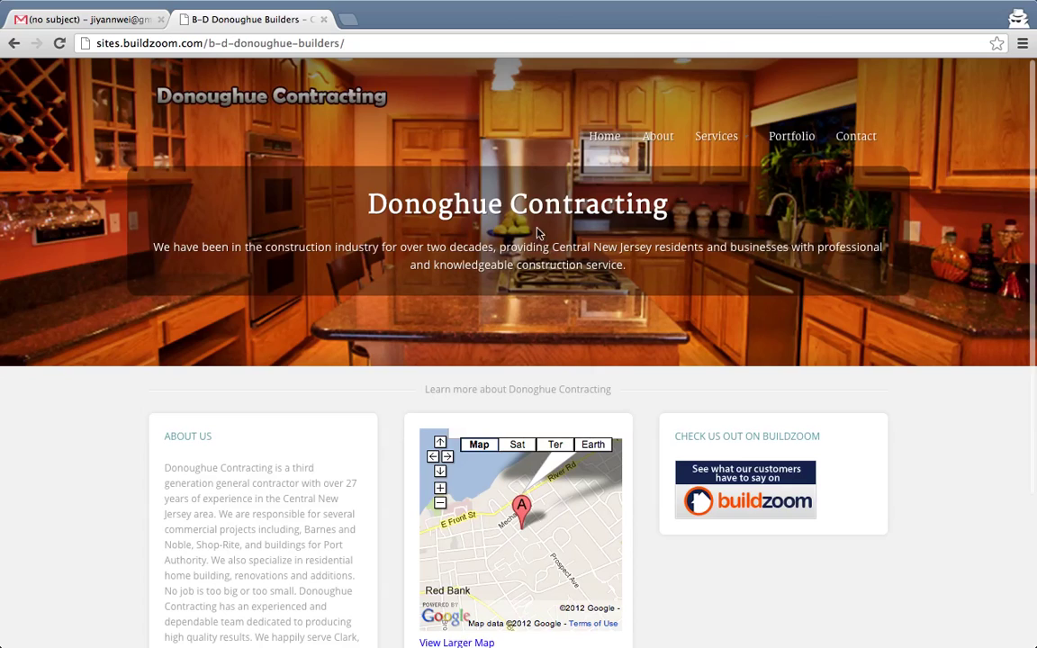
click(658, 139)
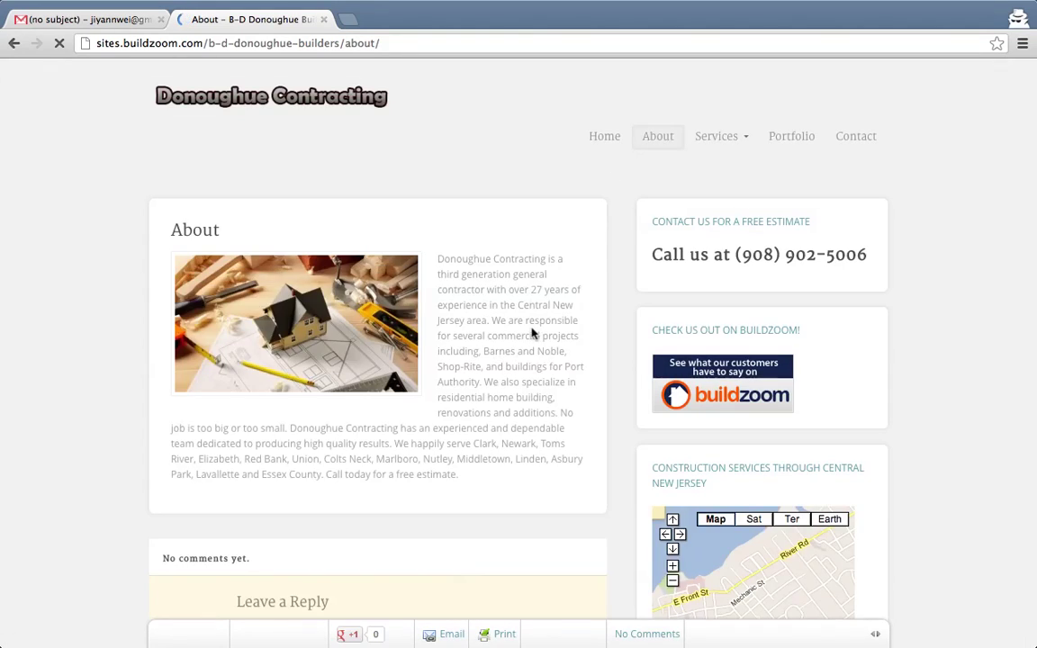
scroll(533, 345, down, 3)
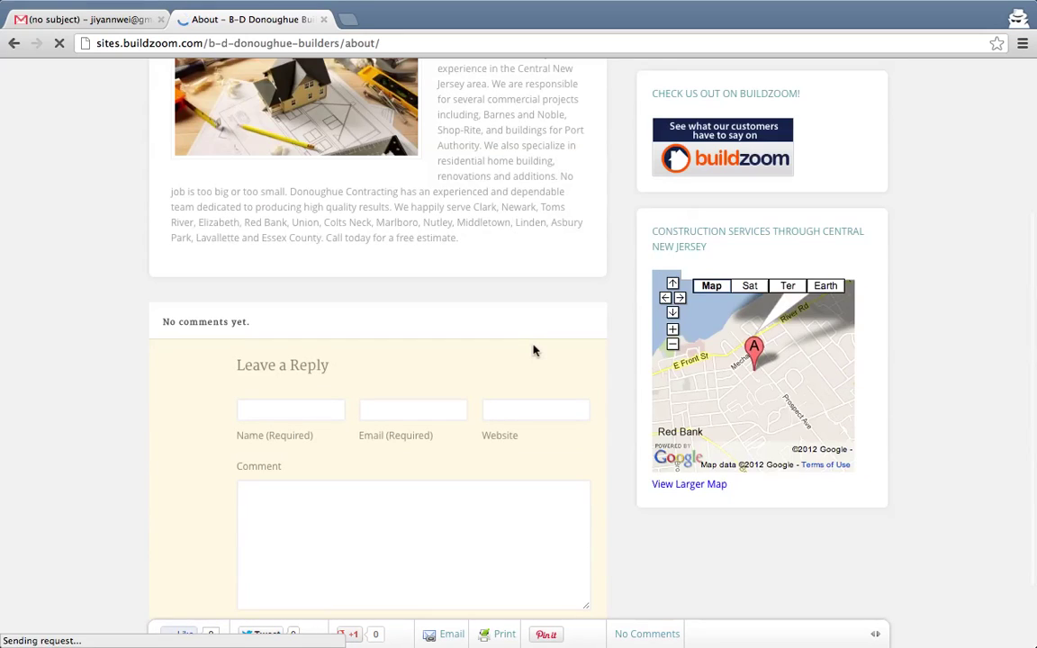
scroll(534, 345, up, 3)
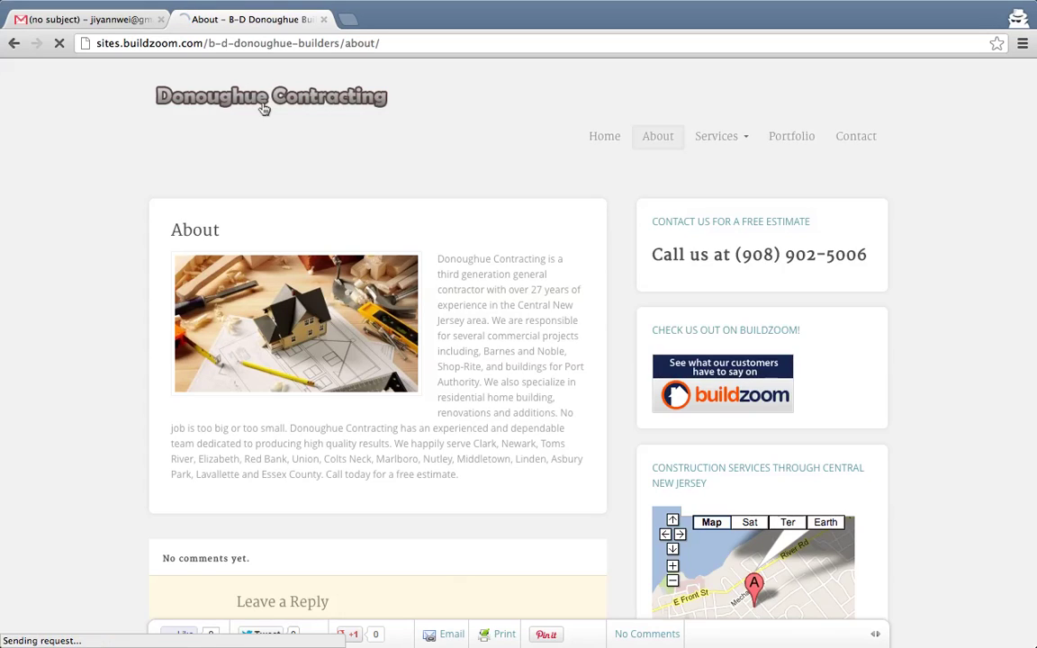
- Return home and open Services > Commercial Renovations to see its sidebar widgets
click(264, 108)
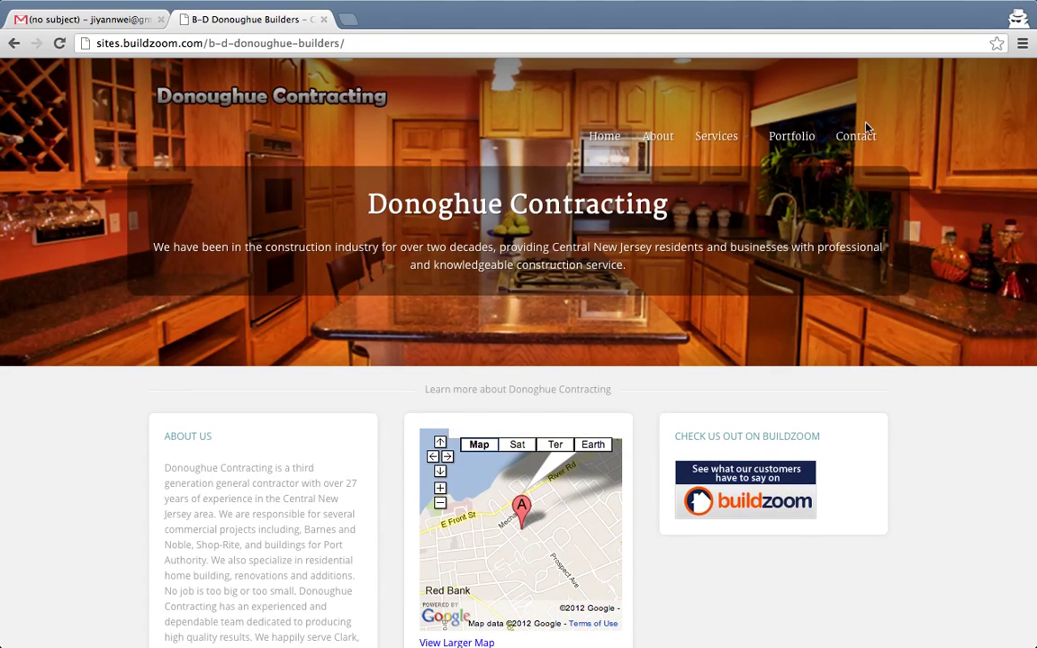
mouse_move(712, 137)
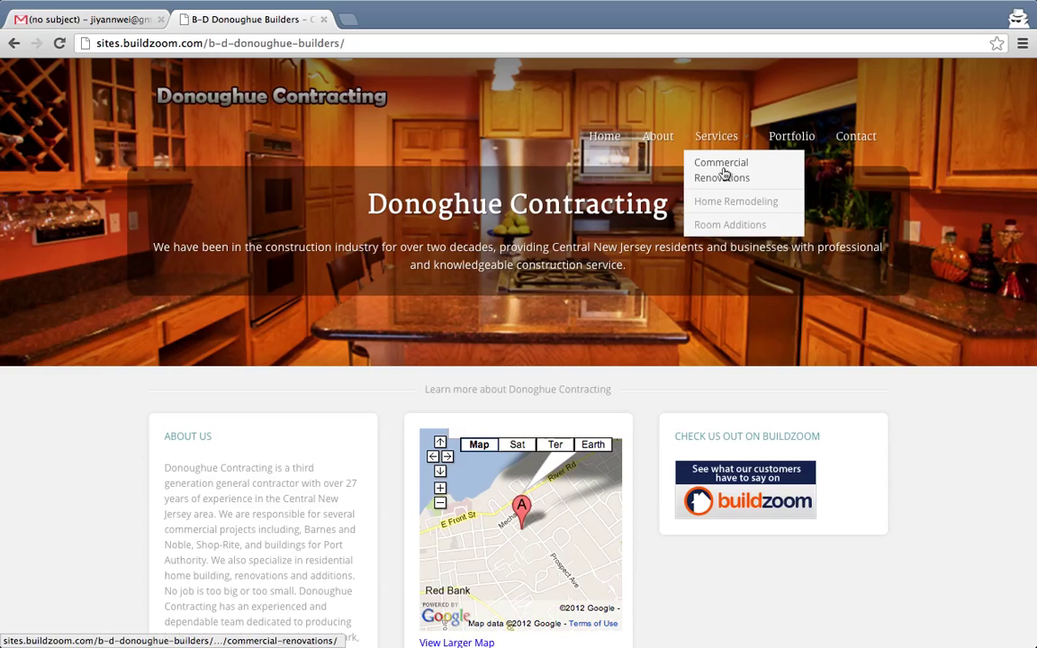
click(725, 174)
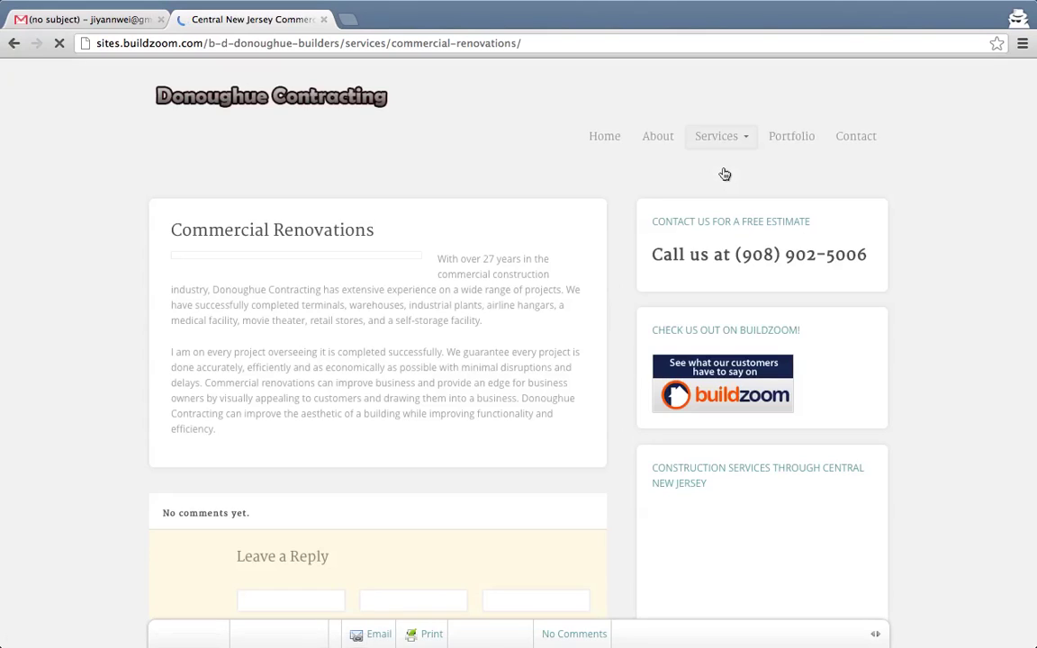
scroll(451, 203, down, 3)
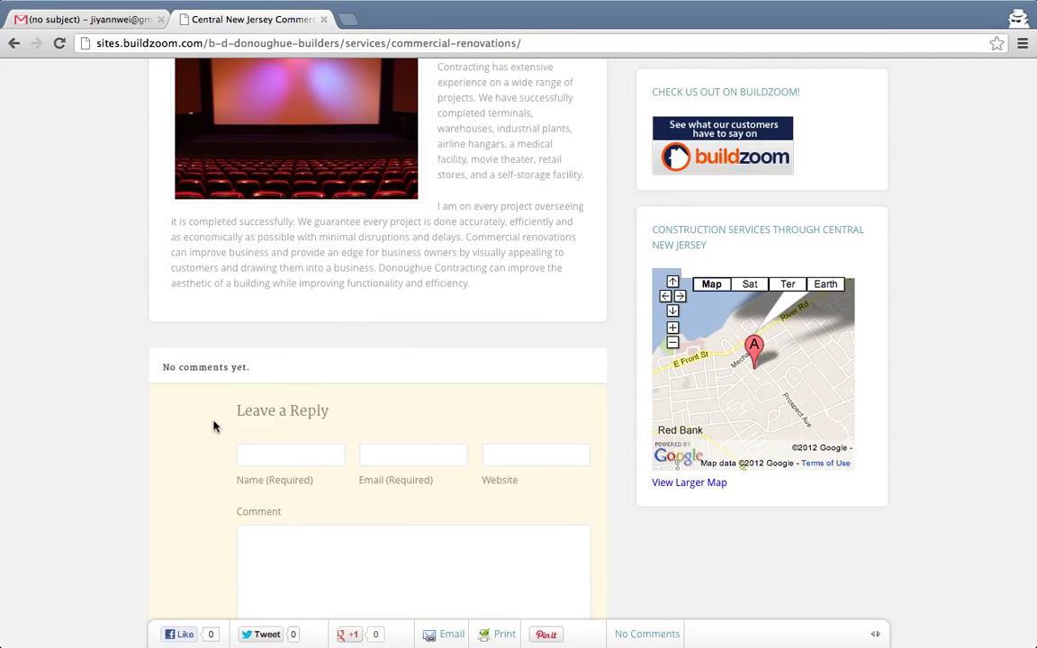
- Go back to the admin window's Yoast Titles & Metas settings
key(ctrl+Up)
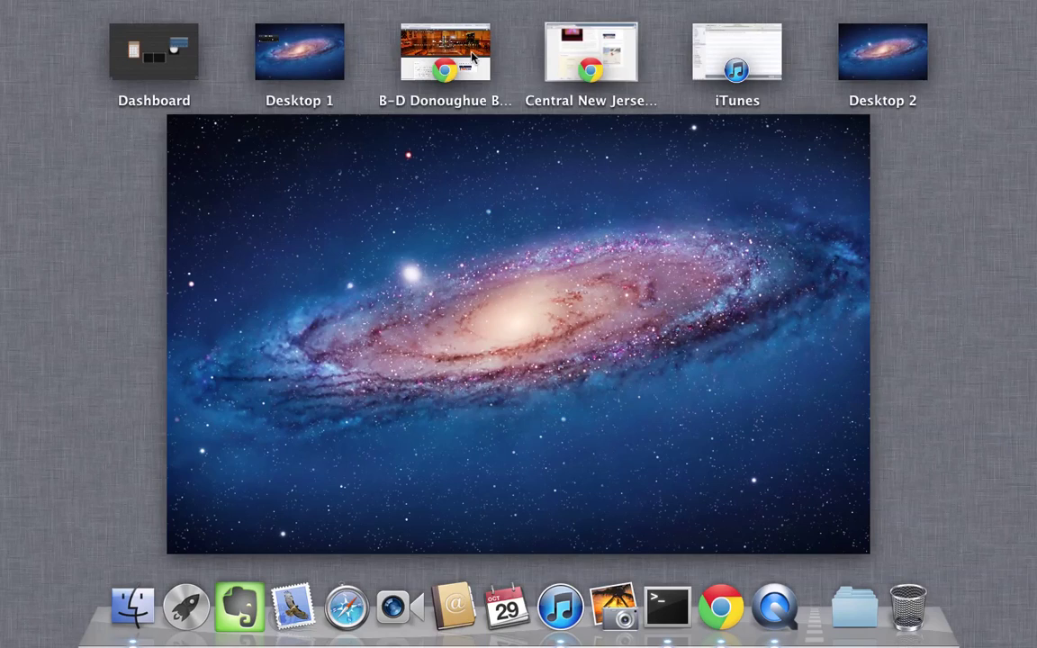
click(473, 57)
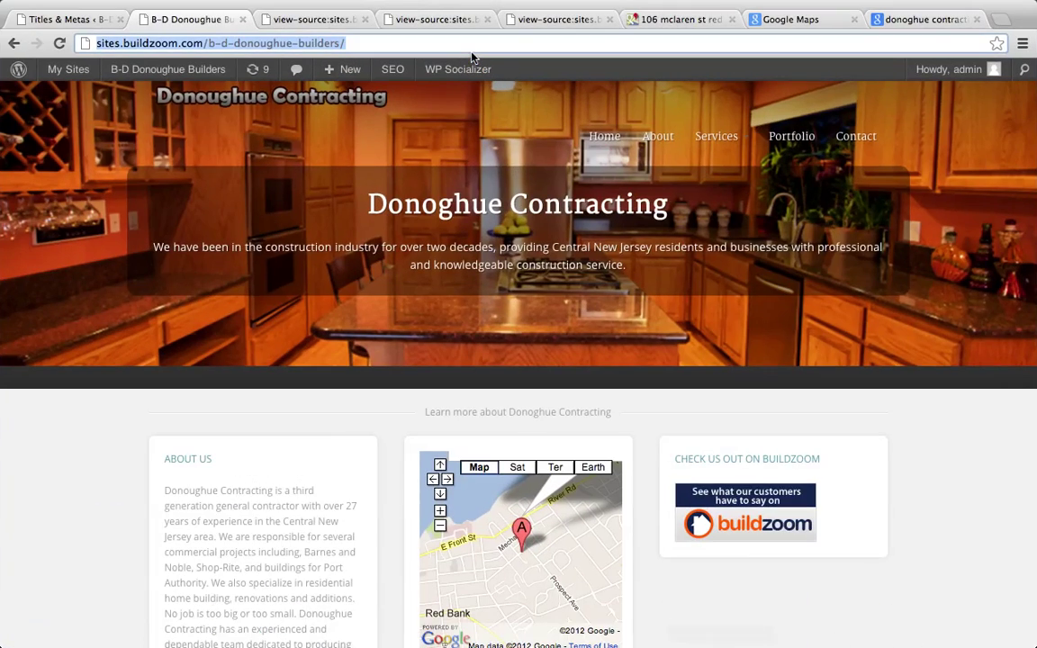
click(74, 20)
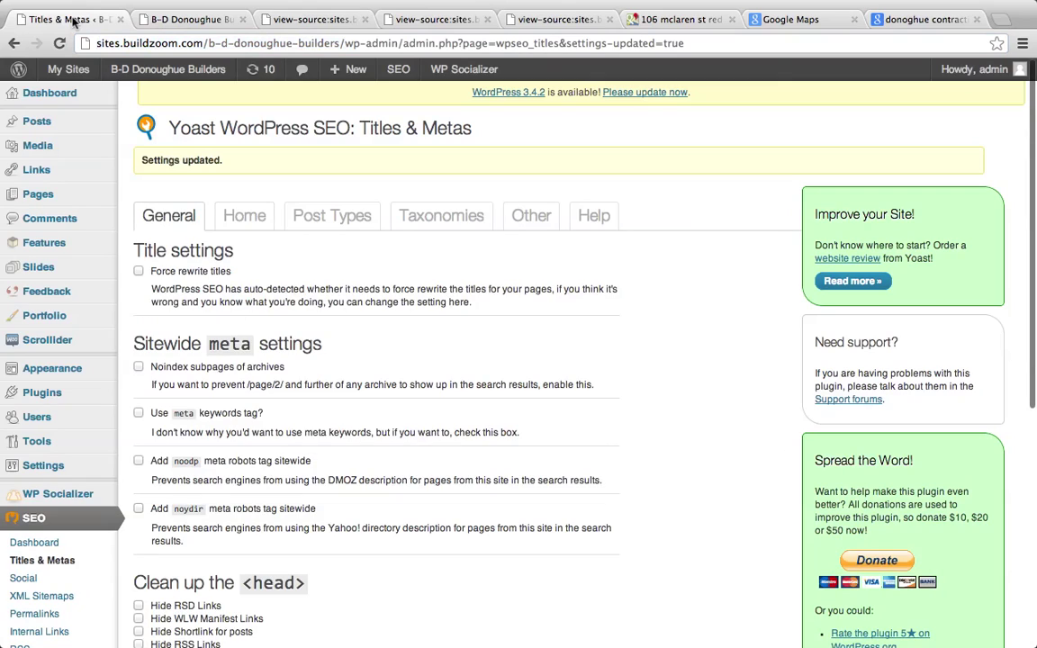
mouse_move(57, 372)
mouse_move(63, 345)
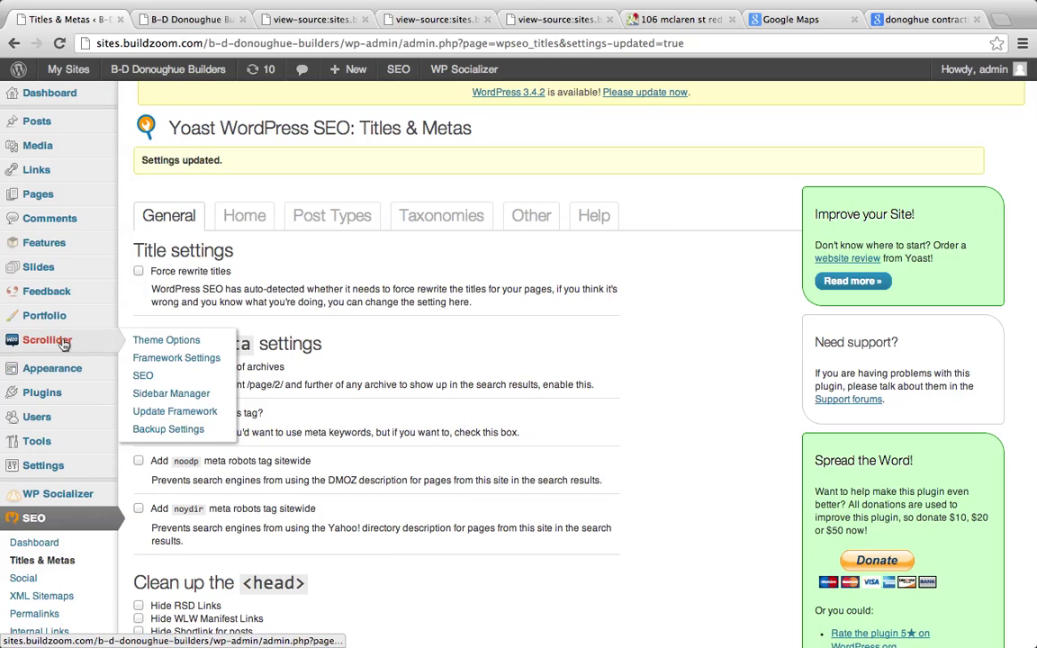
- Open Scrollider Theme Options and browse the Subscribe & Connect and General Settings sections
click(183, 340)
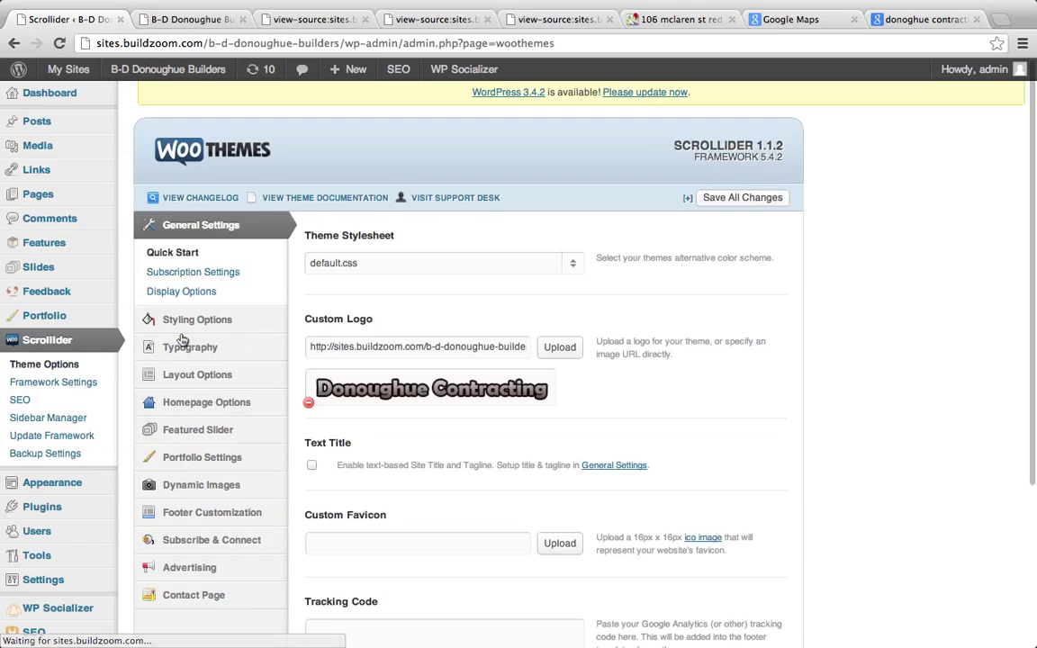
scroll(183, 340, down, 2)
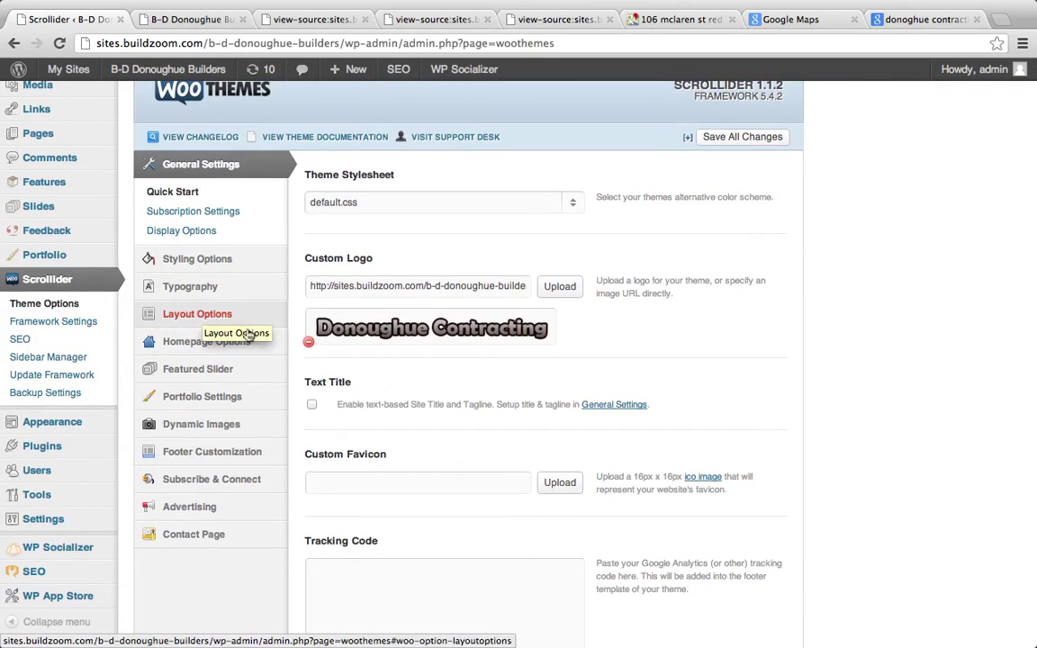
click(224, 493)
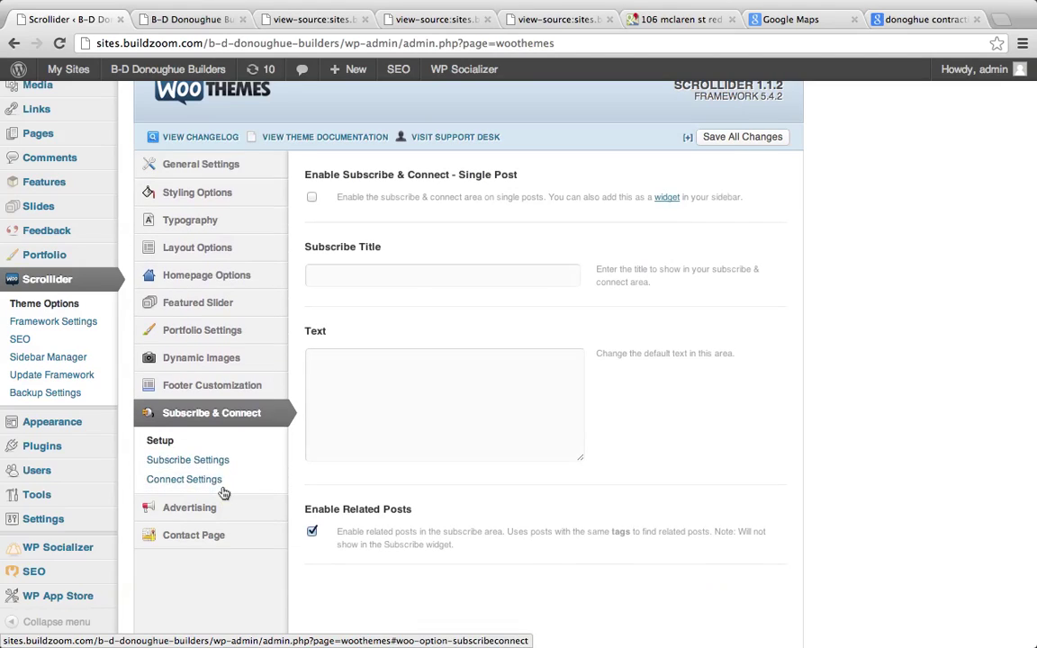
scroll(429, 404, down, 3)
scroll(431, 407, up, 5)
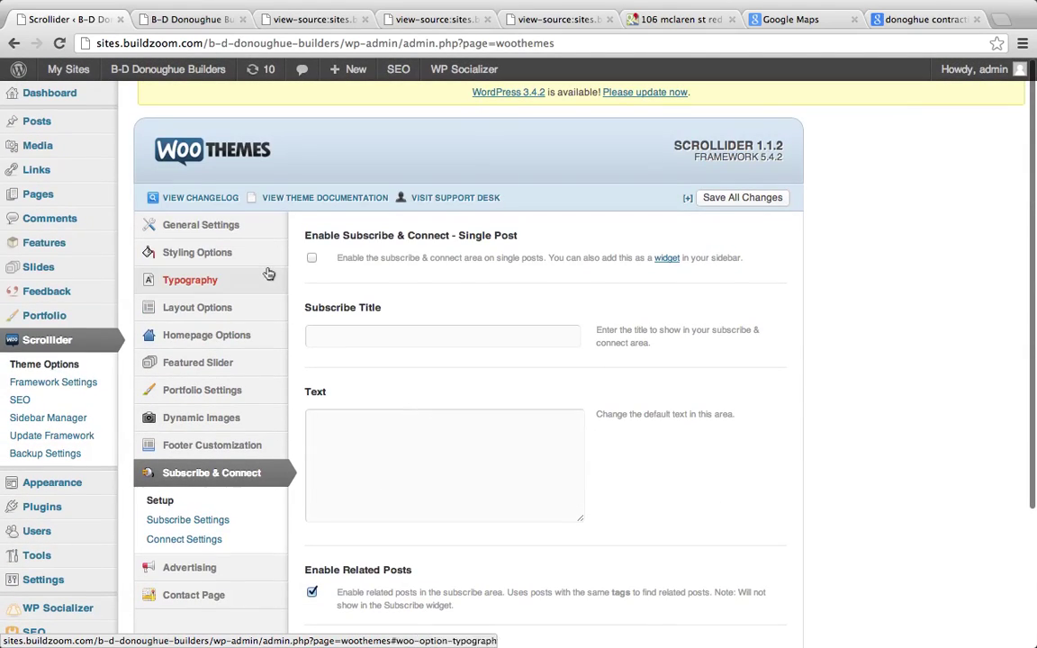
click(203, 225)
scroll(597, 303, down, 3)
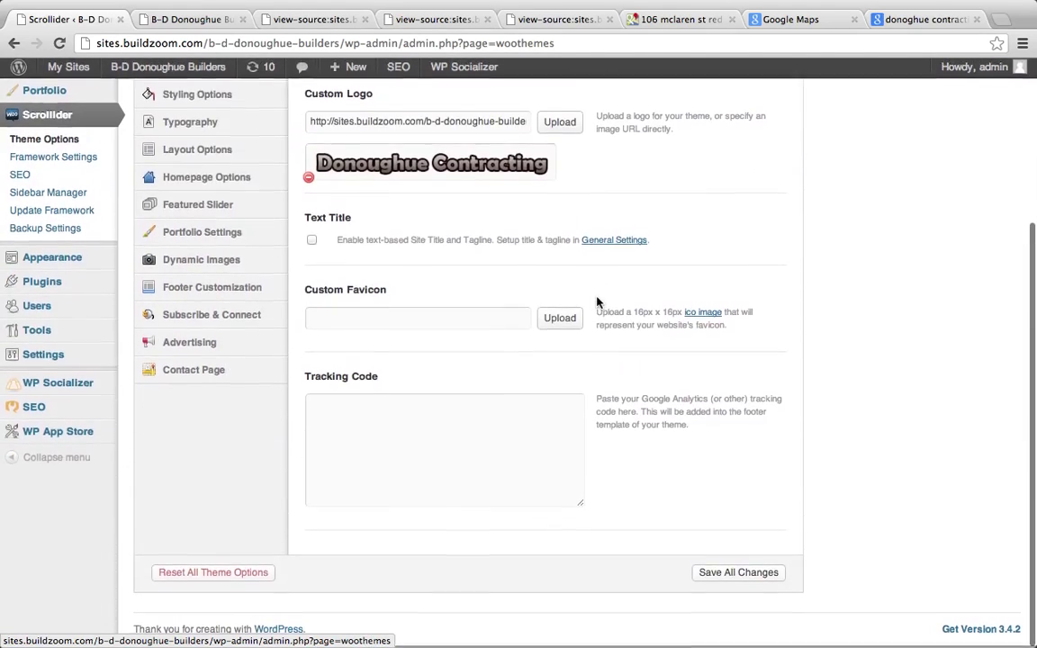
scroll(597, 303, up, 3)
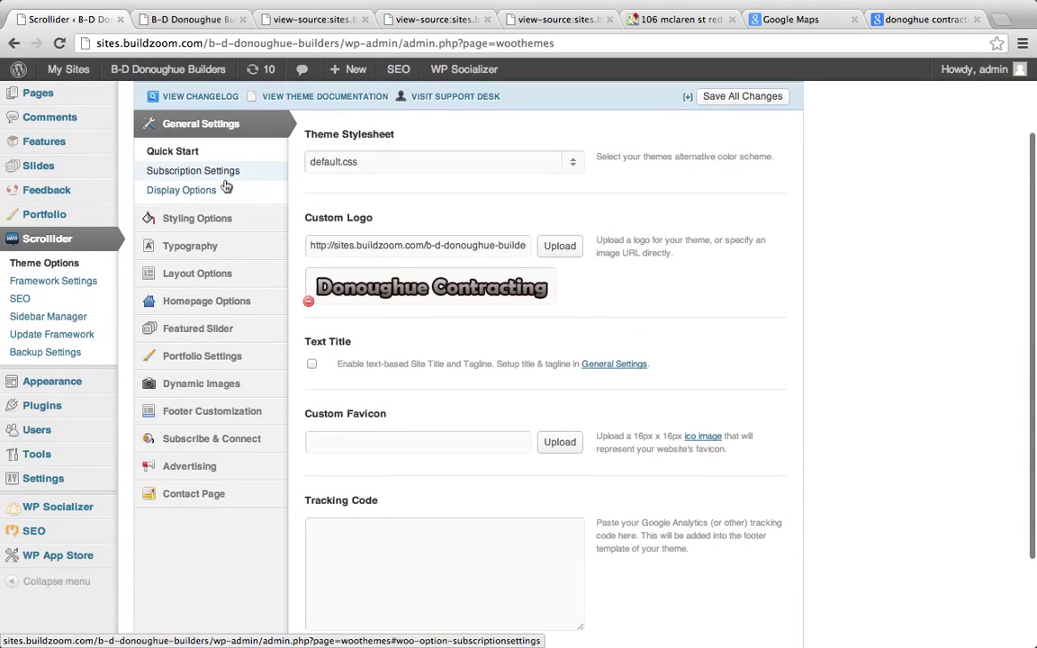
- Review Styling, Main Layout and Homepage Options, ending on the Subscribe & Connect settings
click(219, 219)
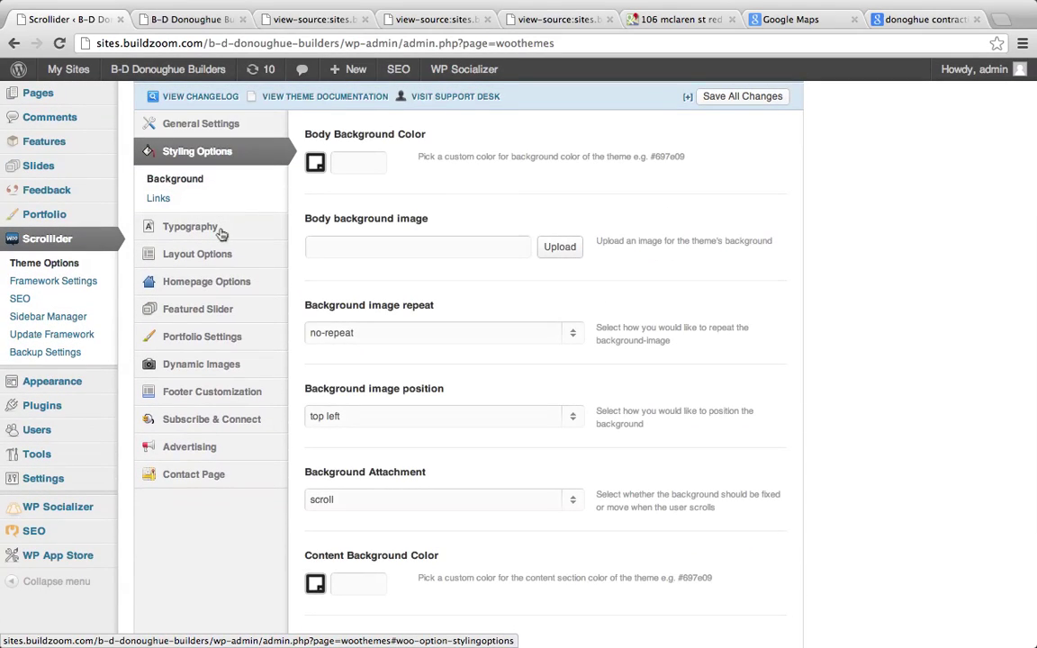
click(208, 253)
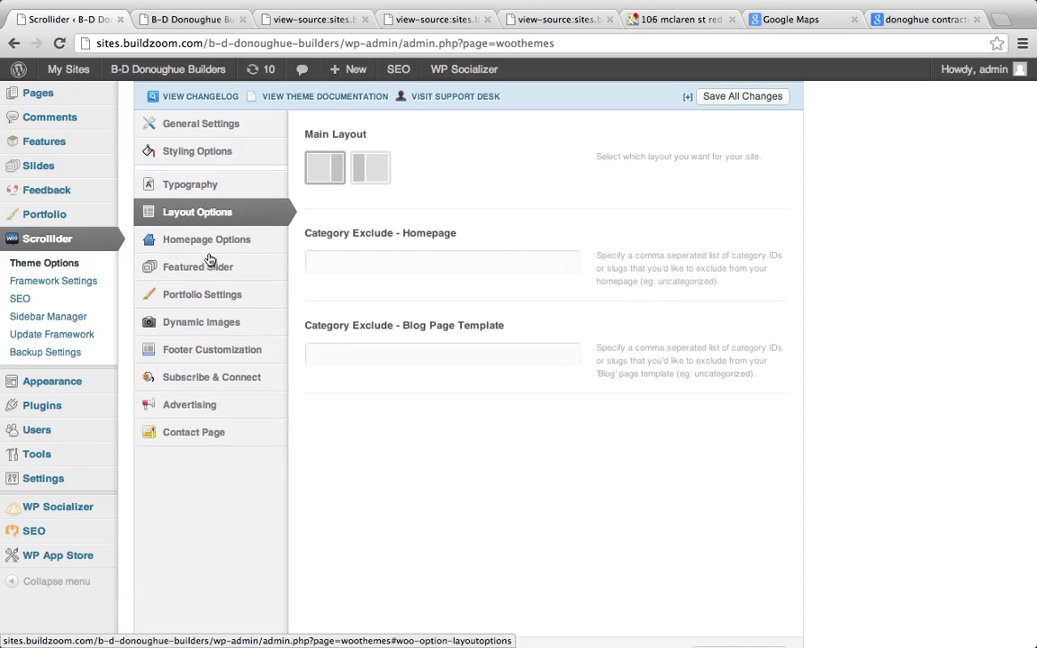
click(212, 235)
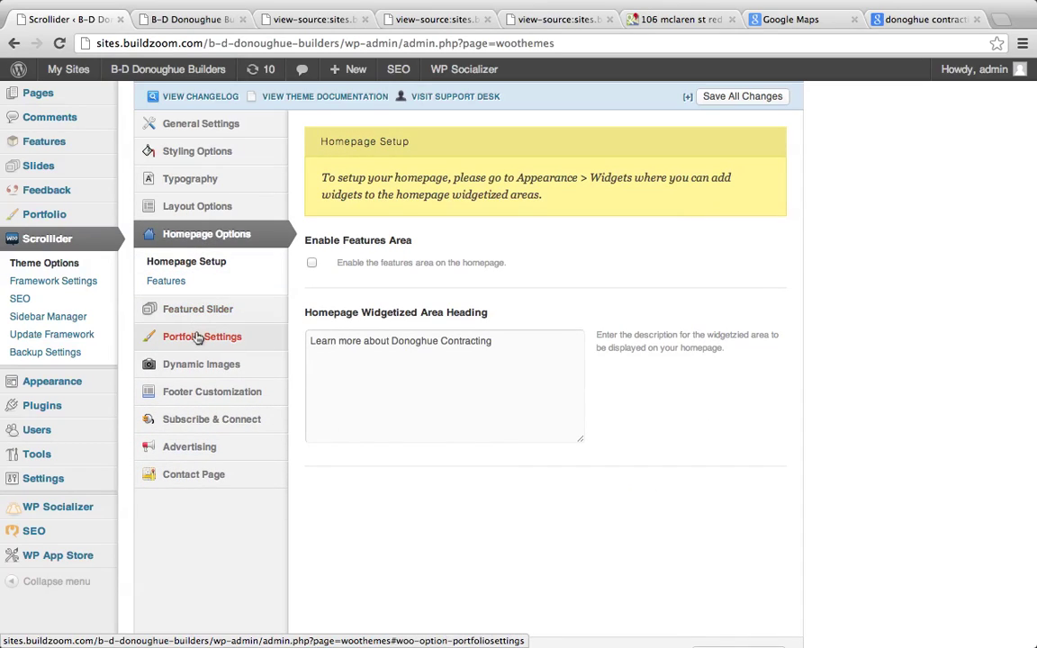
mouse_move(194, 367)
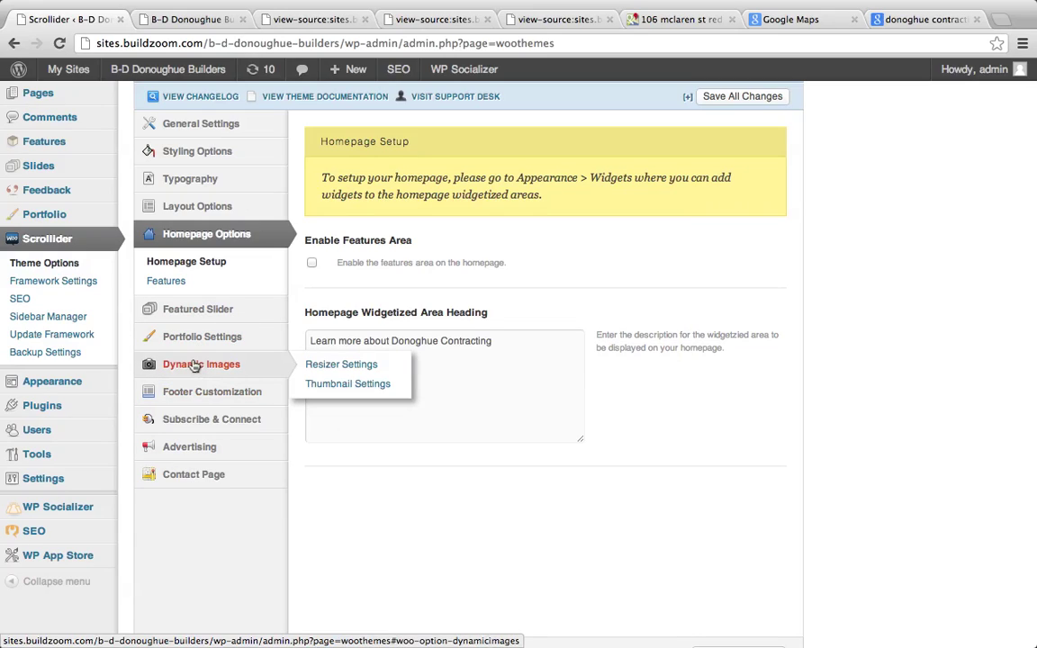
mouse_move(196, 429)
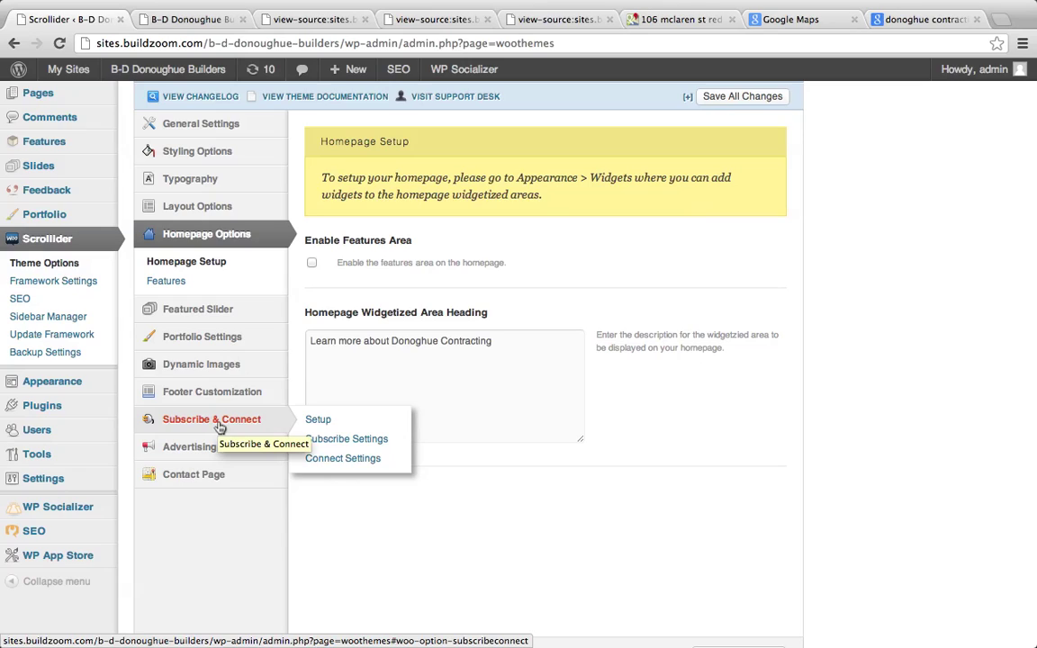
click(221, 421)
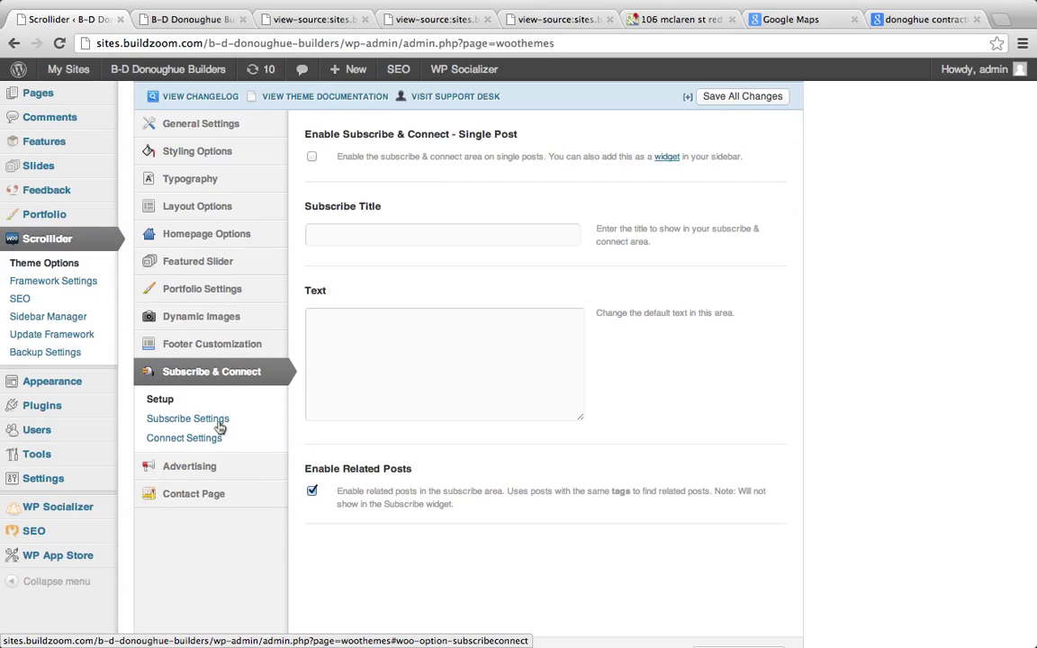
scroll(445, 506, down, 2)
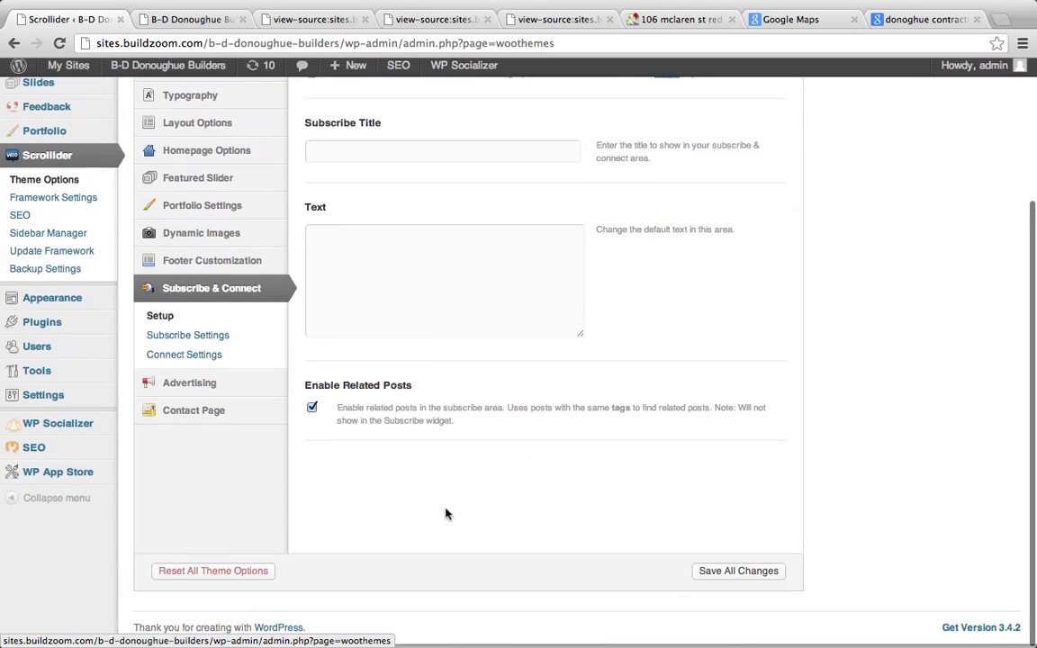
scroll(445, 514, up, 4)
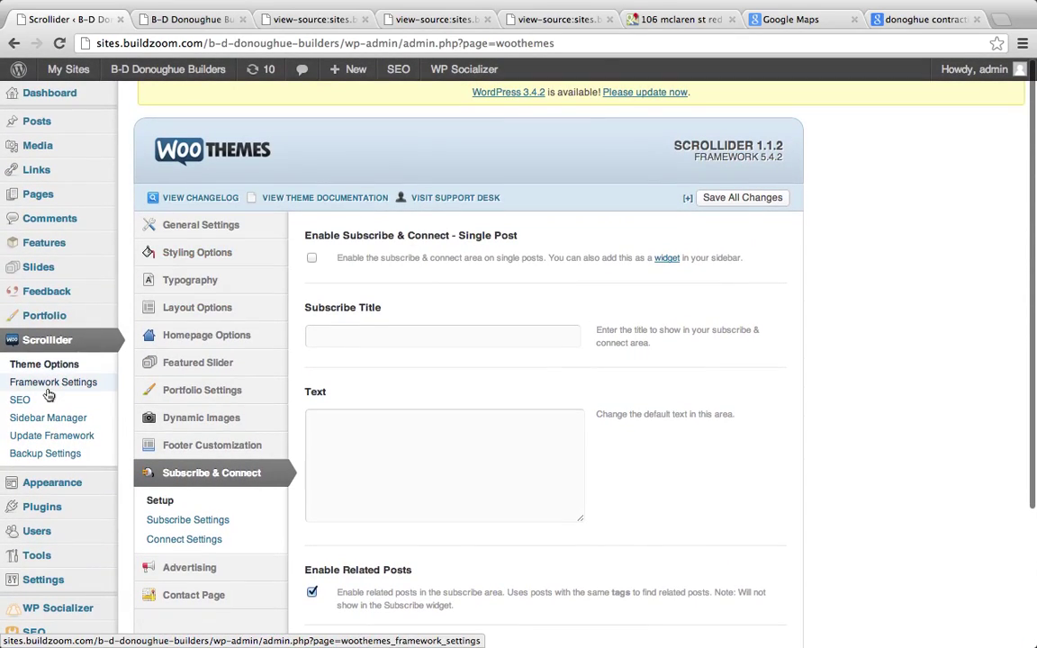
- Look over the Scrollider Framework Settings admin options, then go back to Theme Options
click(48, 389)
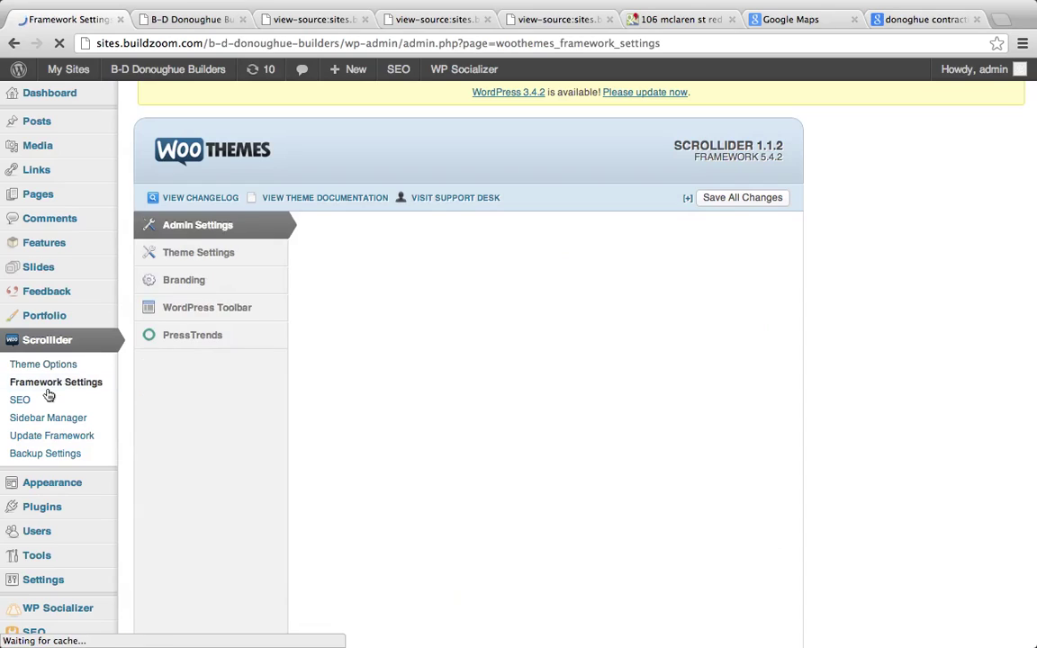
scroll(468, 358, down, 4)
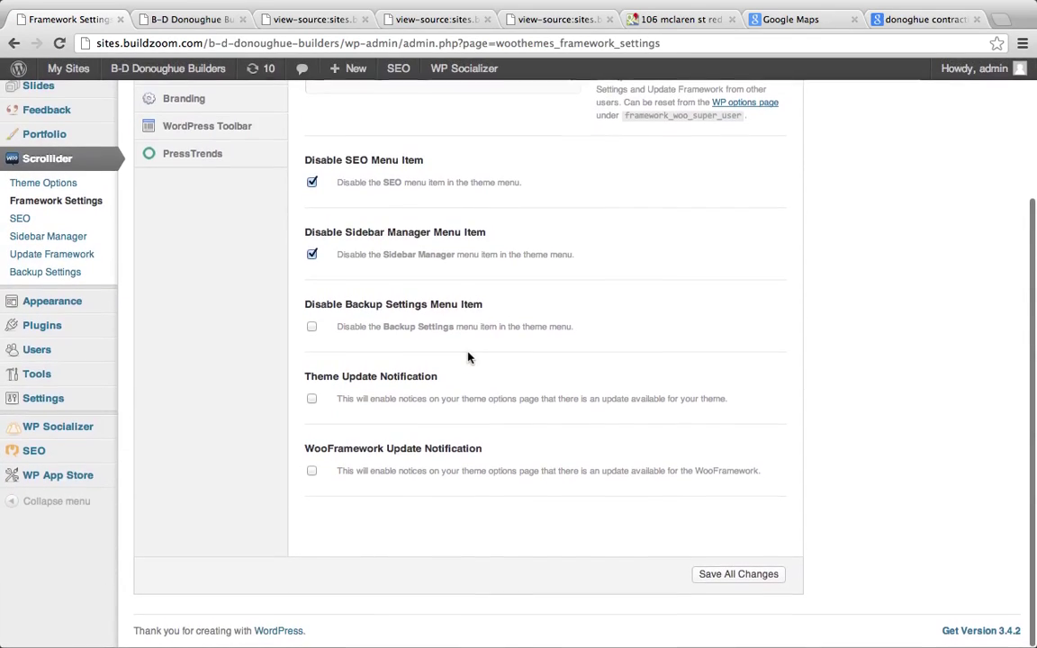
scroll(468, 354, up, 4)
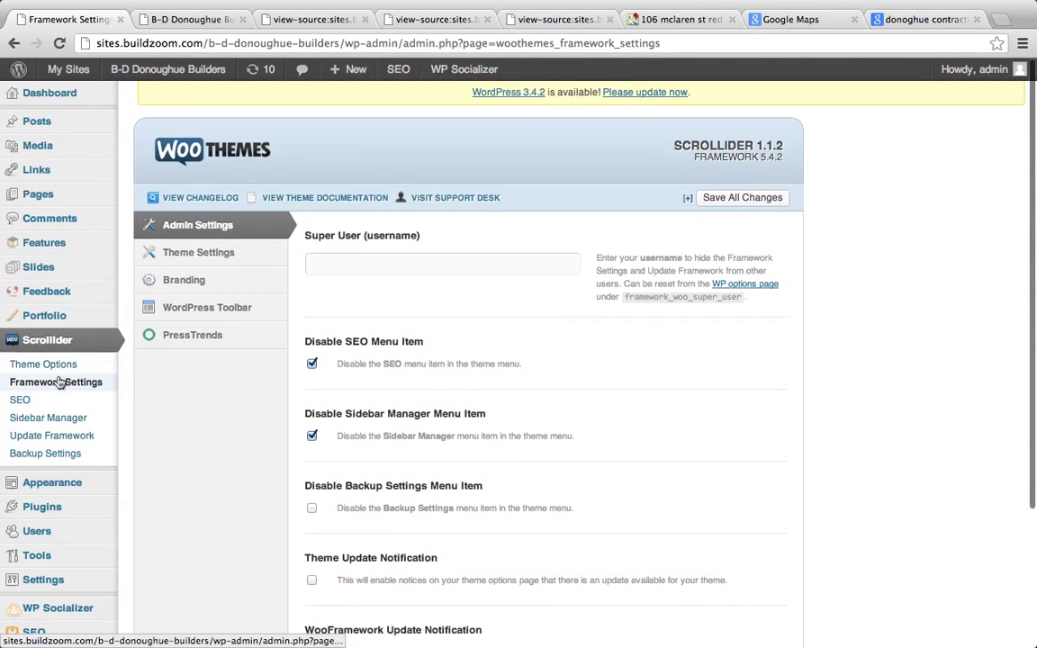
click(60, 365)
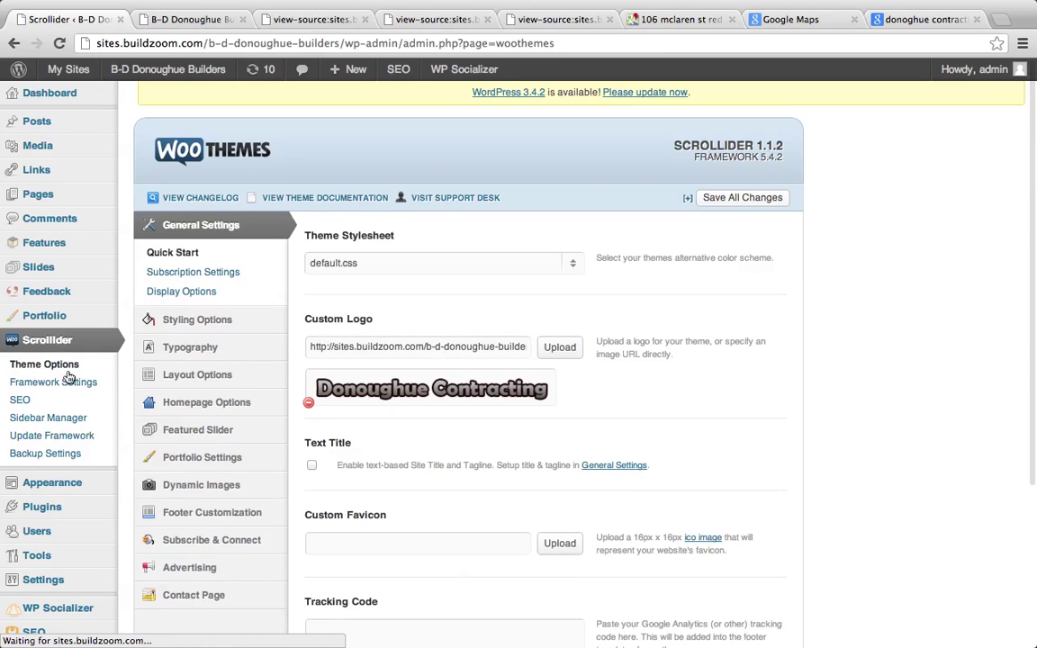
- In Display Options, set Post/Page Comments to Posts Only, then view the live homepage
scroll(474, 352, down, 4)
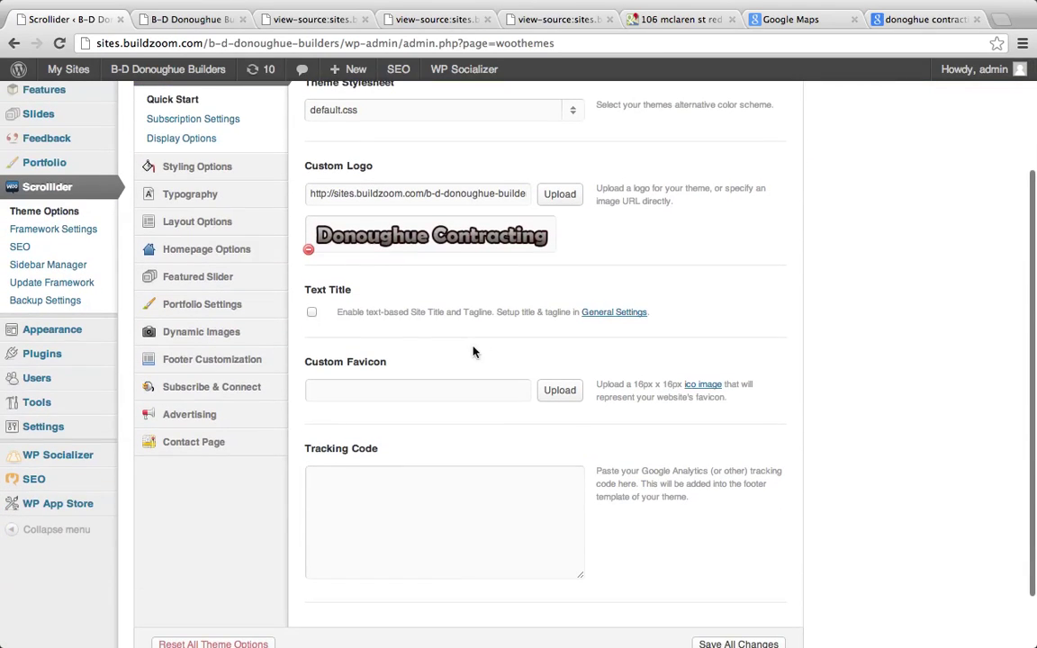
scroll(474, 352, down, 2)
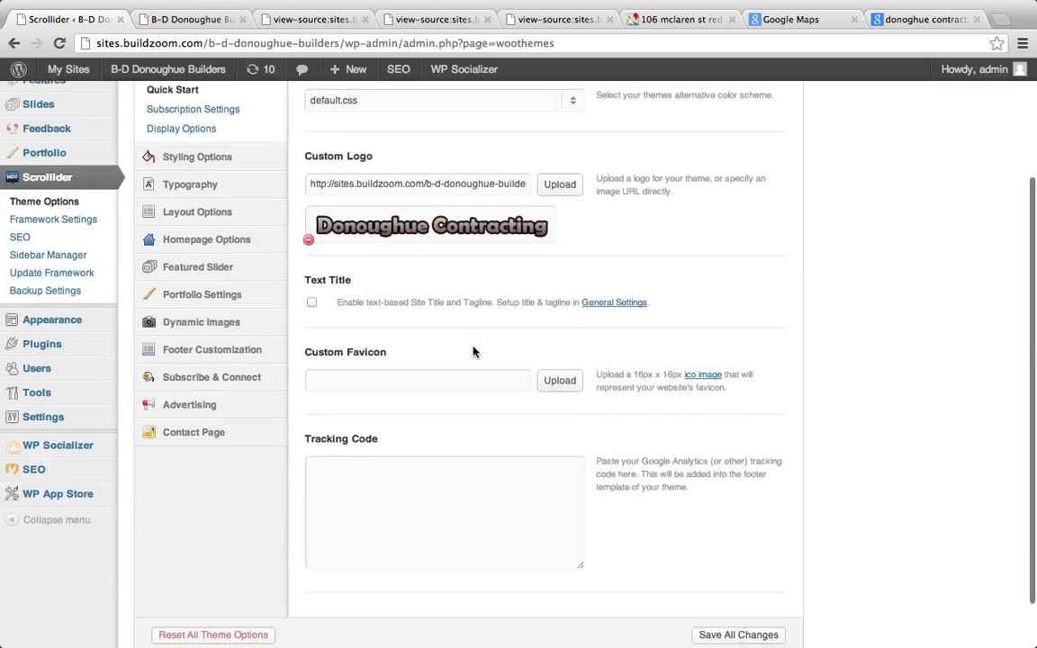
scroll(473, 352, up, 5)
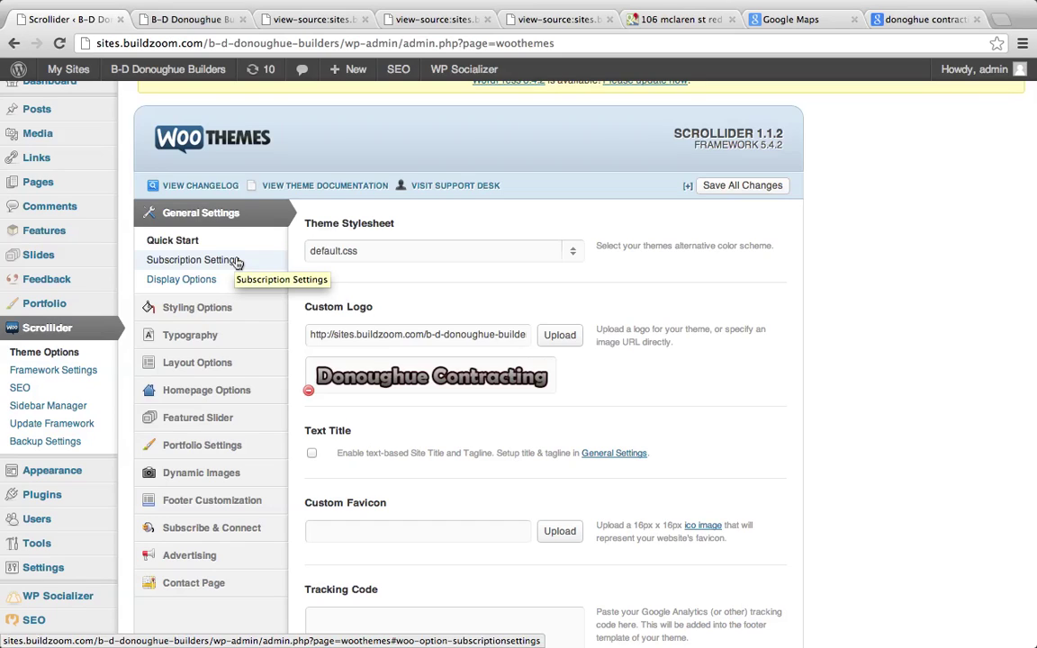
click(232, 282)
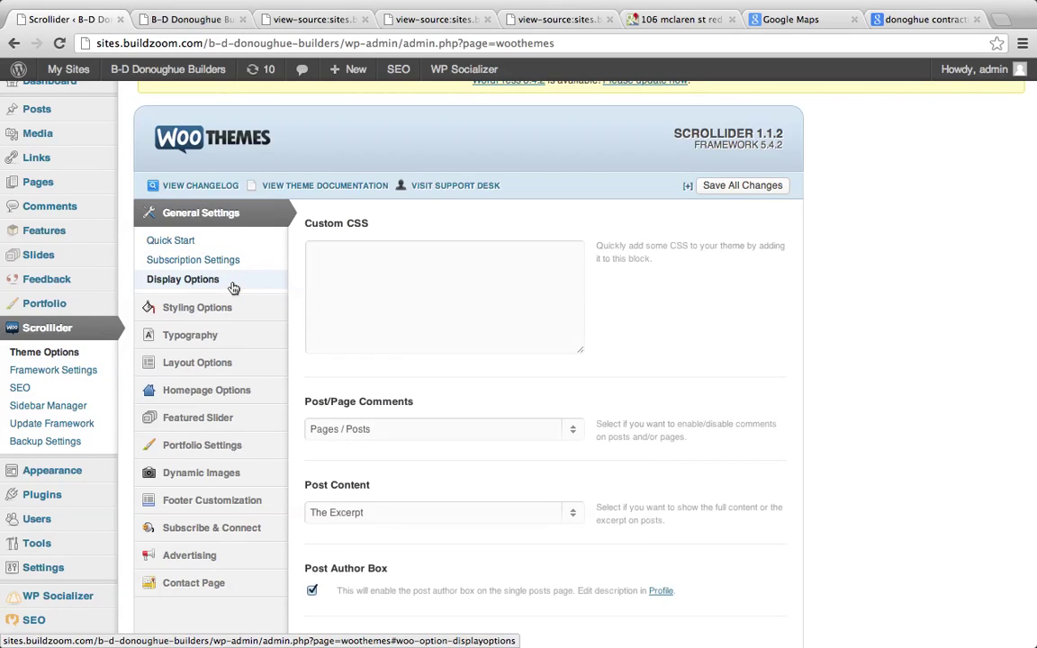
scroll(489, 306, down, 3)
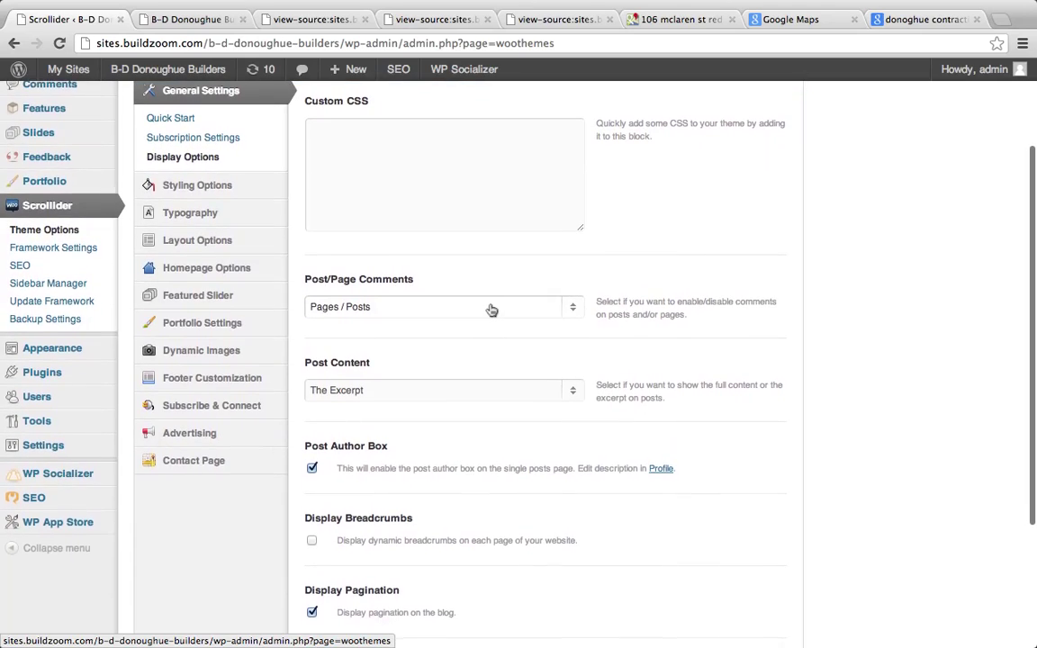
scroll(492, 311, down, 1)
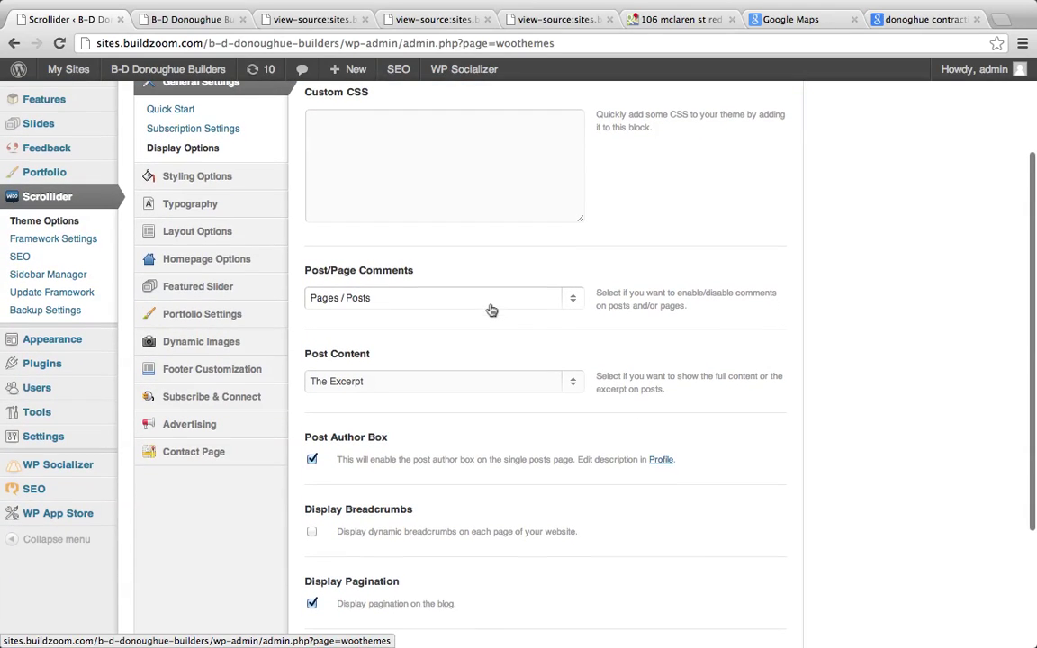
scroll(367, 171, up, 3)
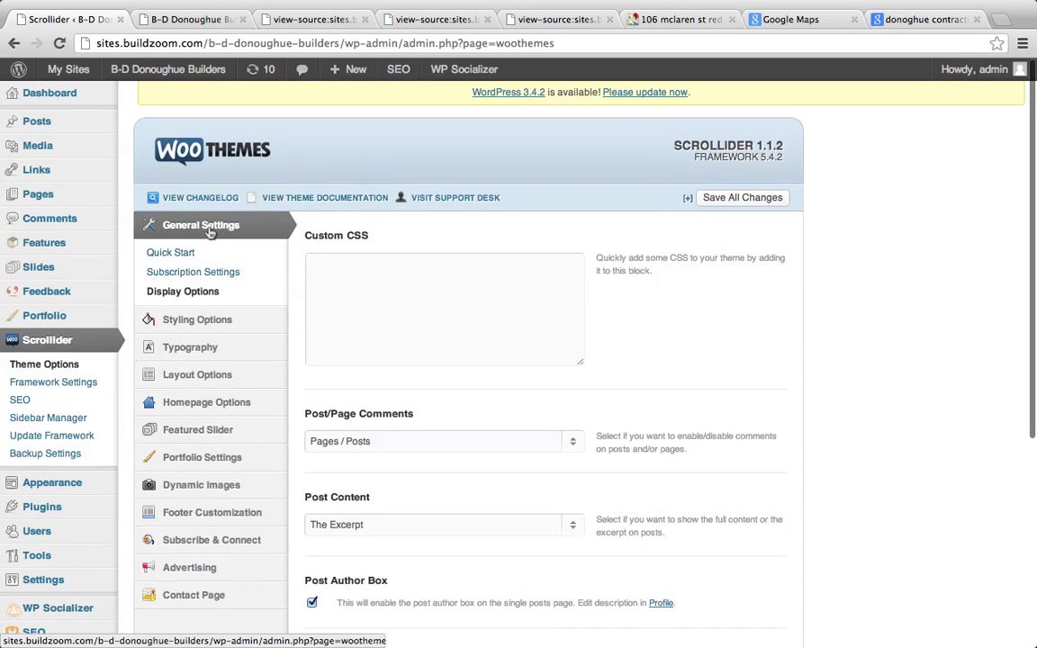
click(473, 445)
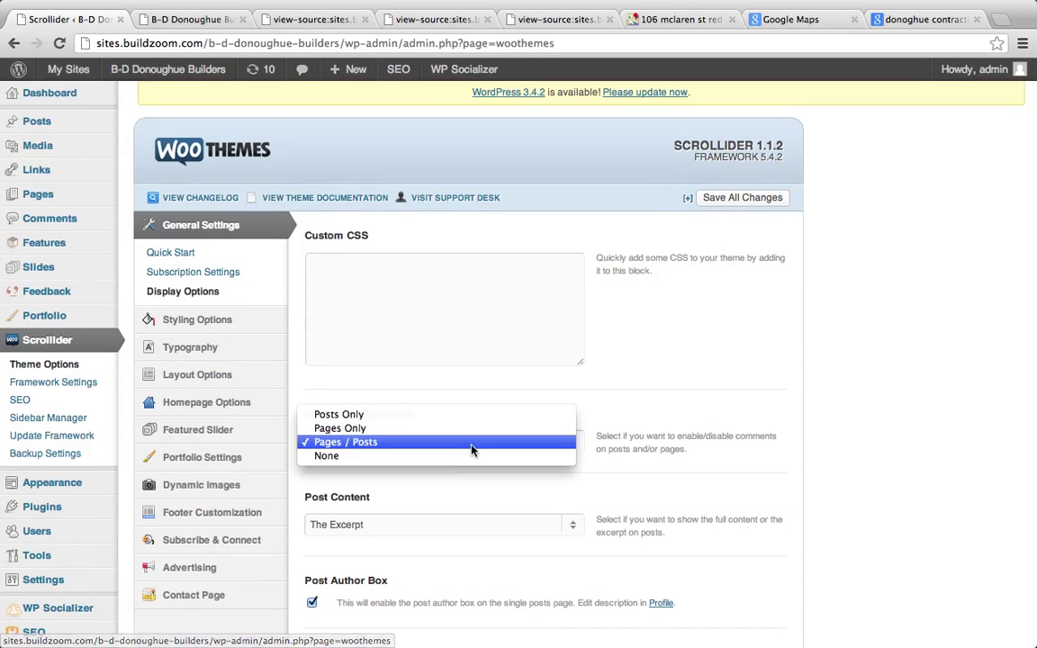
click(409, 415)
scroll(446, 409, down, 4)
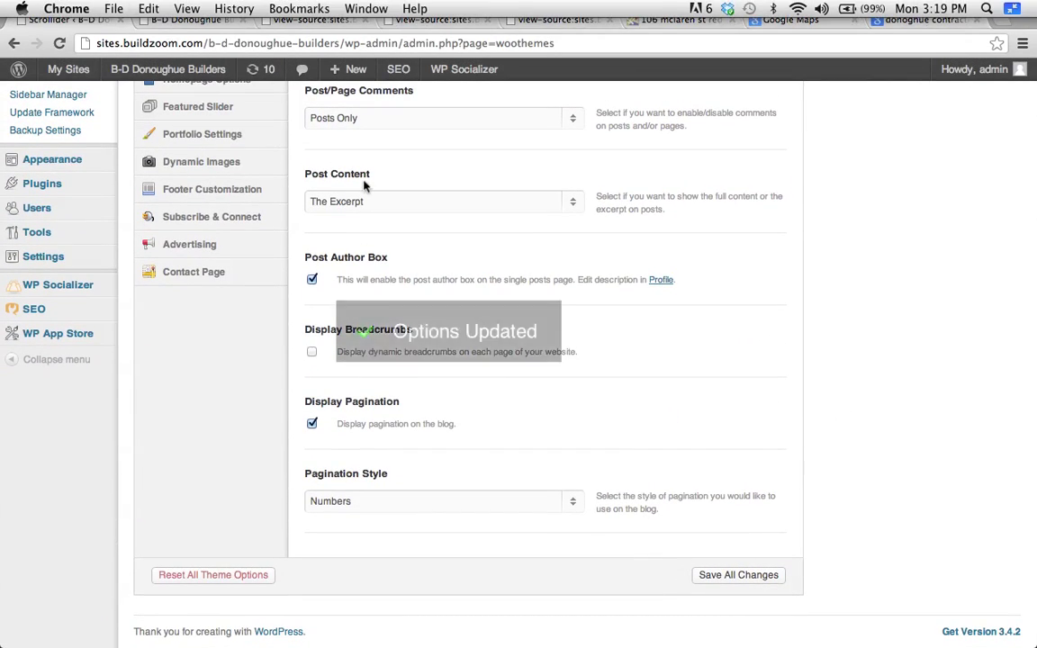
click(184, 20)
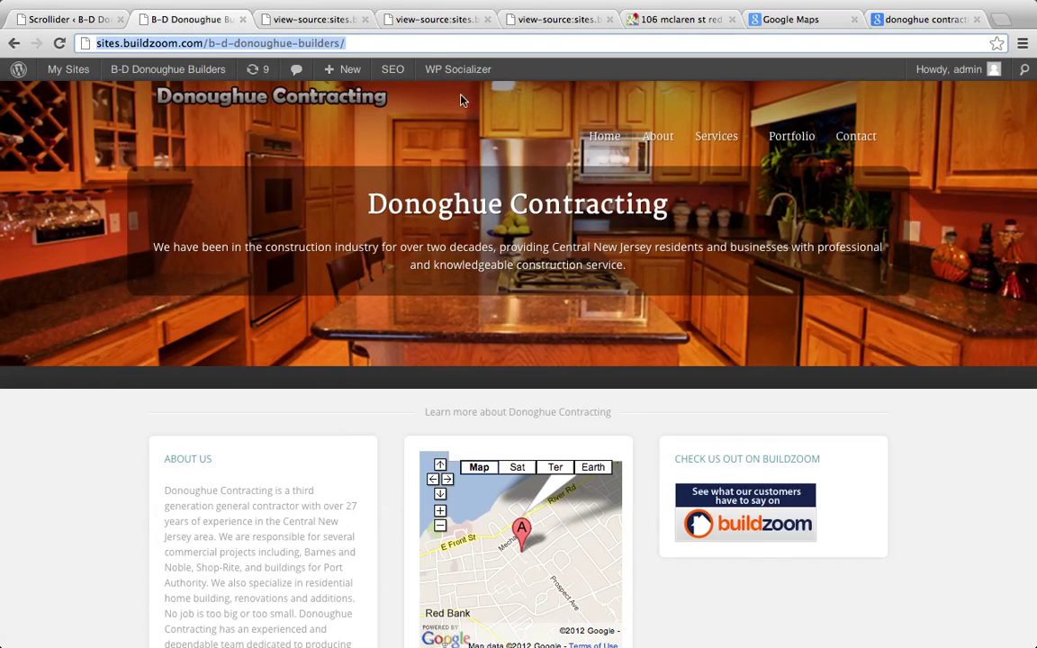
- View the live About page and scroll through its content
click(659, 139)
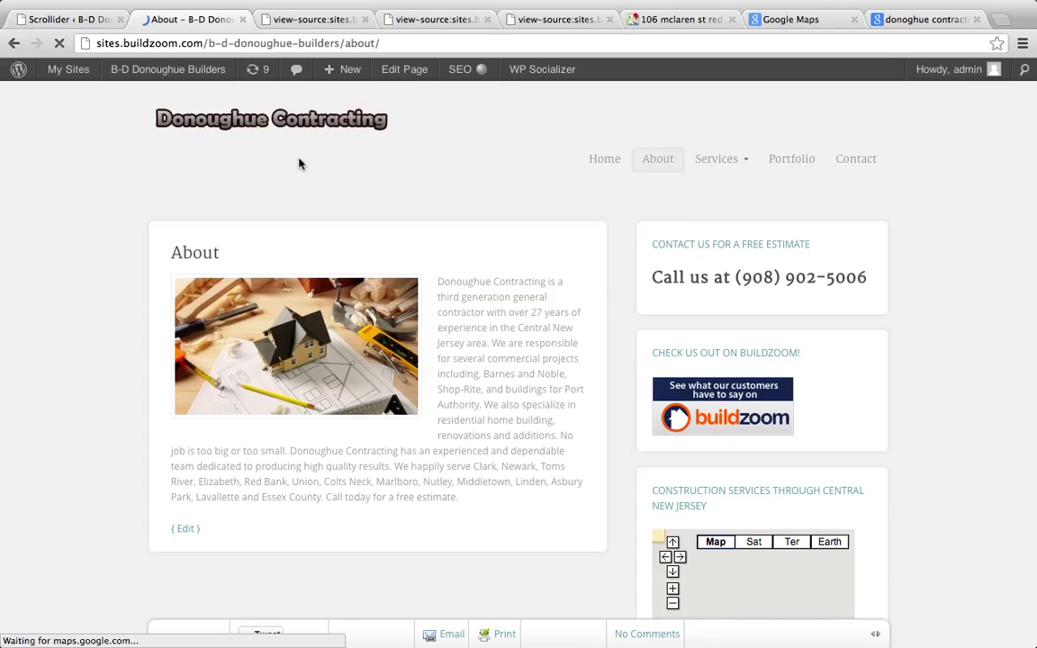
scroll(297, 163, down, 5)
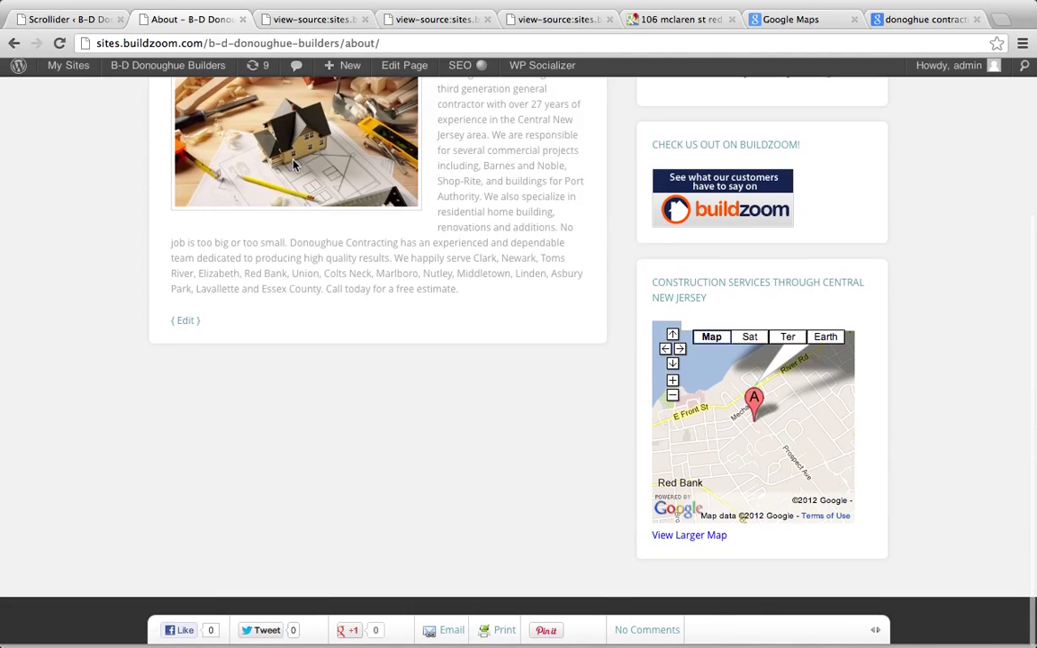
scroll(293, 164, up, 5)
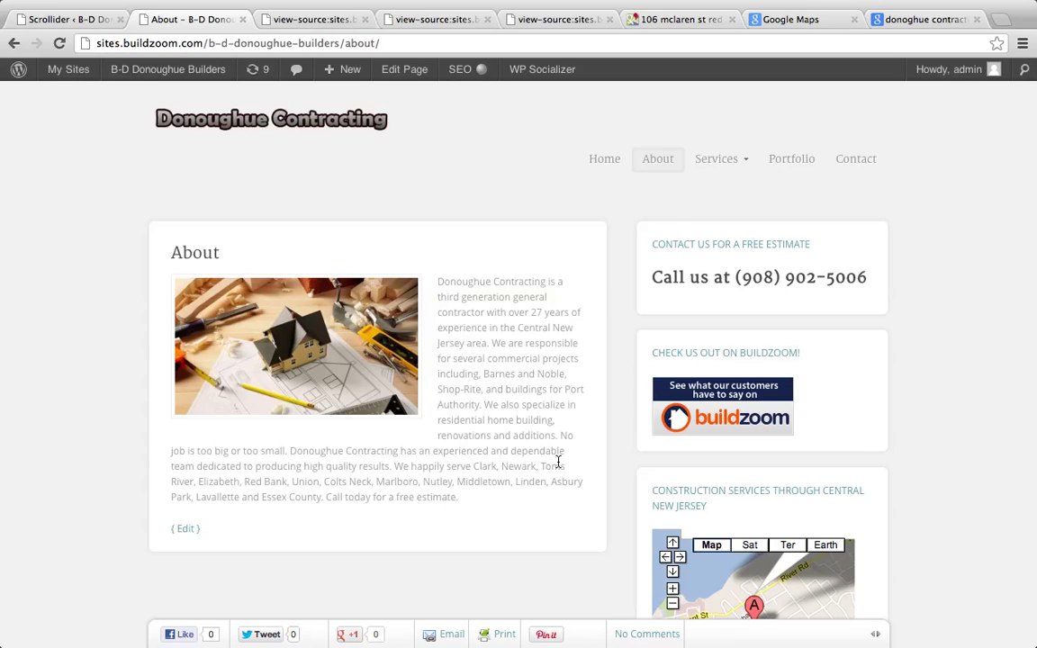
- Leave the browser and bring QuickTime Player to the front
key(super+space)
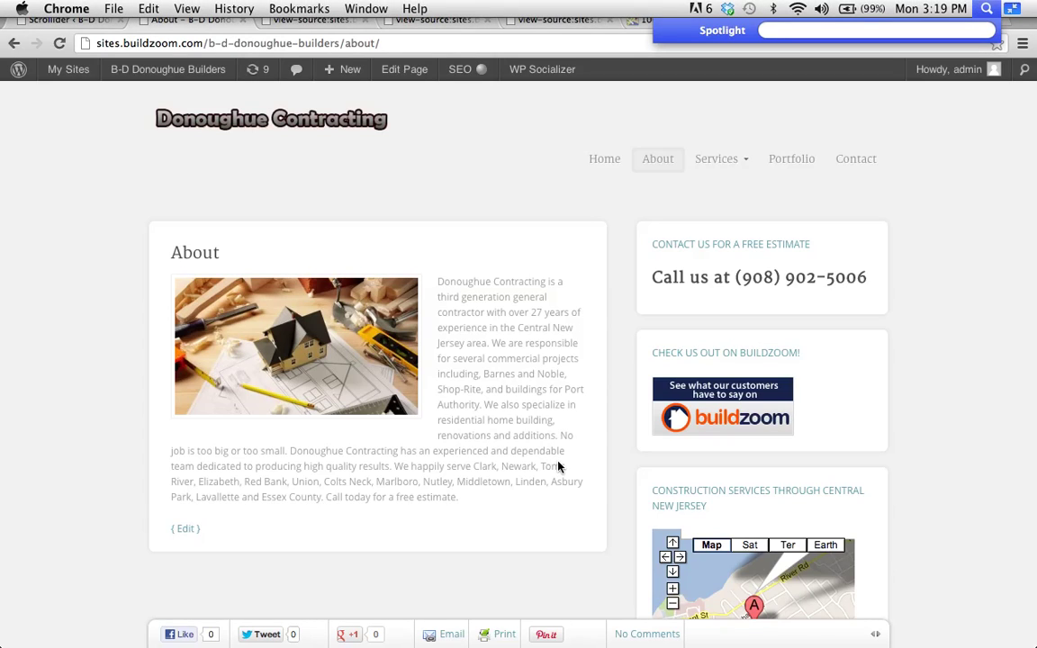
key(ctrl+Up)
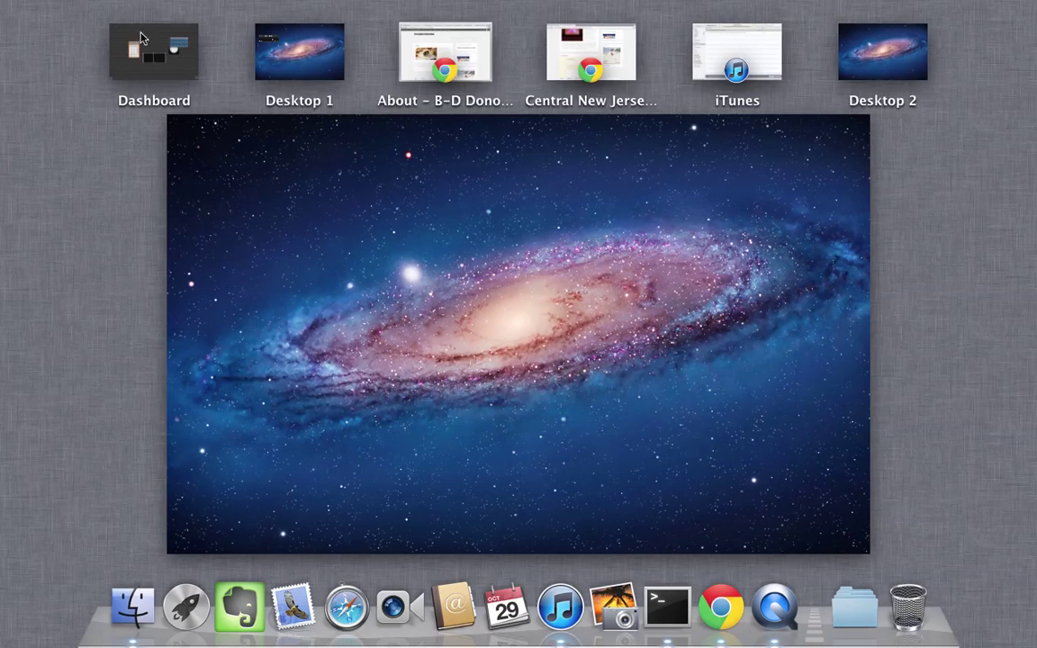
click(776, 605)
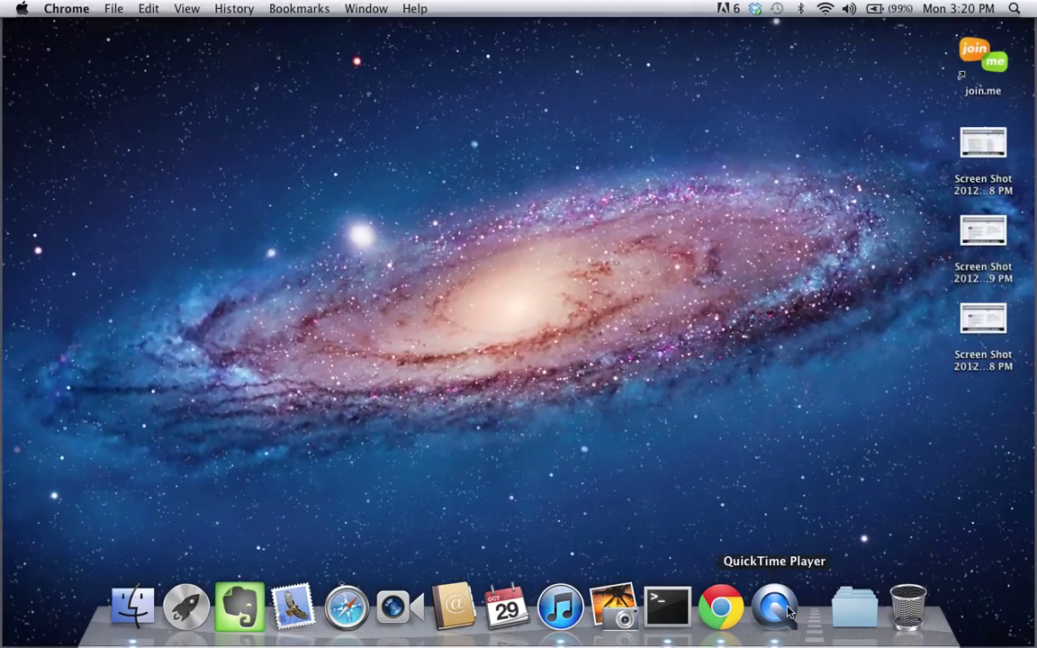